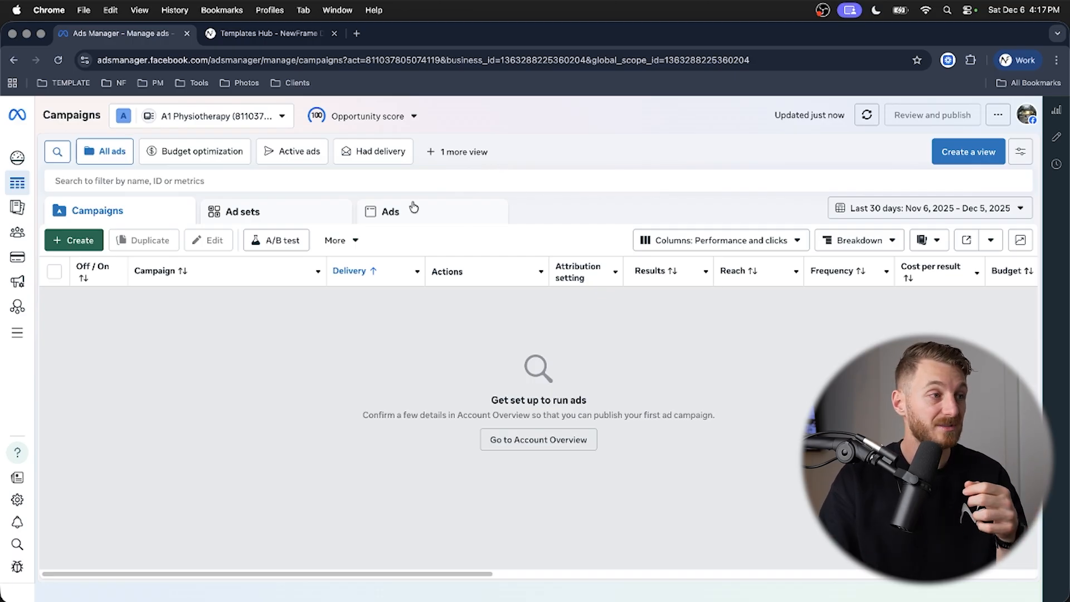
- Create a new auction campaign with the Awareness objective
{"action": "left_click", "coordinate": [73, 244]}
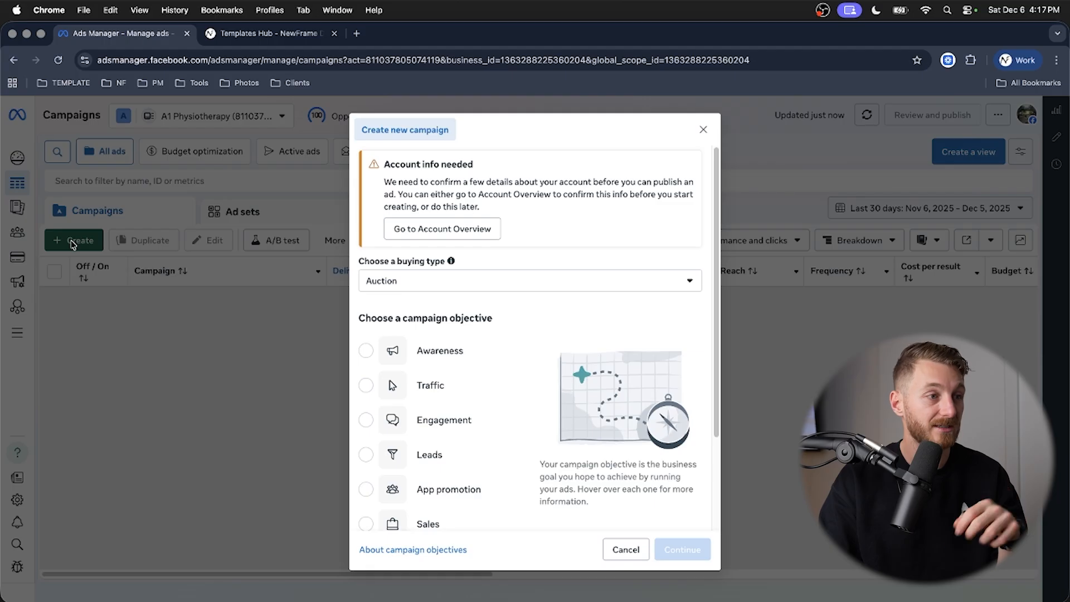
{"action": "left_click", "coordinate": [426, 354]}
{"action": "left_click", "coordinate": [696, 551]}
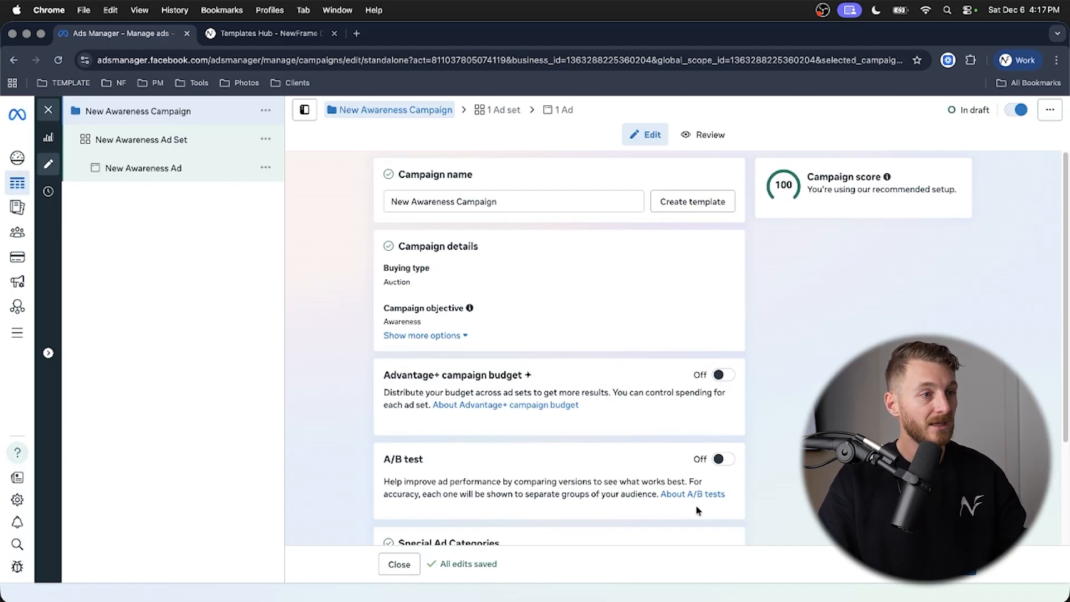
- Enter the campaign name Awarness_Dec 5 and apply the spelling suggestion so it reads Awareness 5
{"action": "left_click_drag", "start_coordinate": [509, 201], "coordinate": [375, 203]}
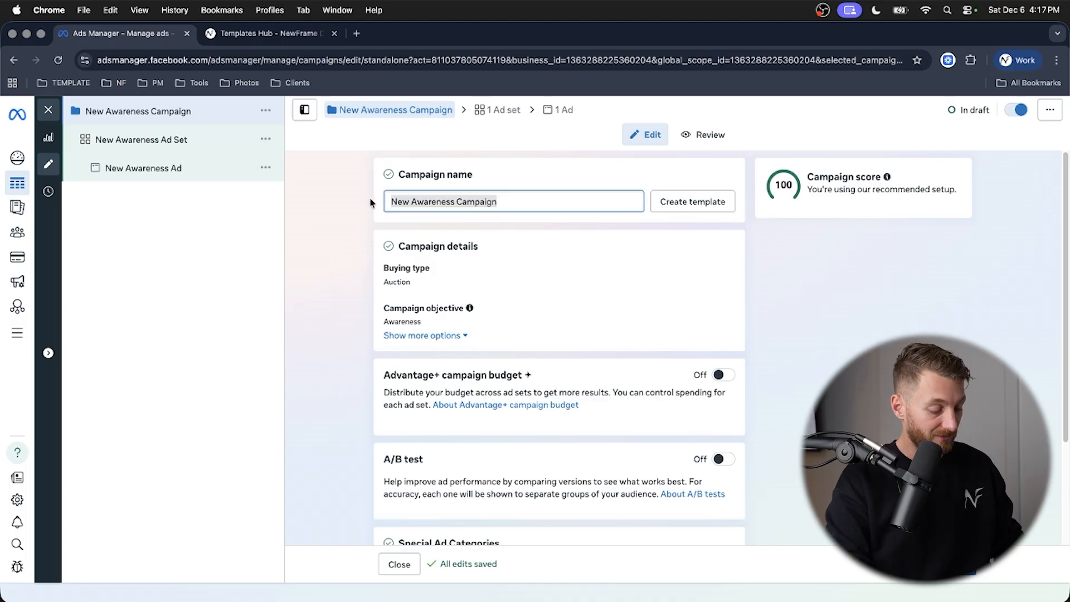
{"action": "type", "text": "Awarness"}
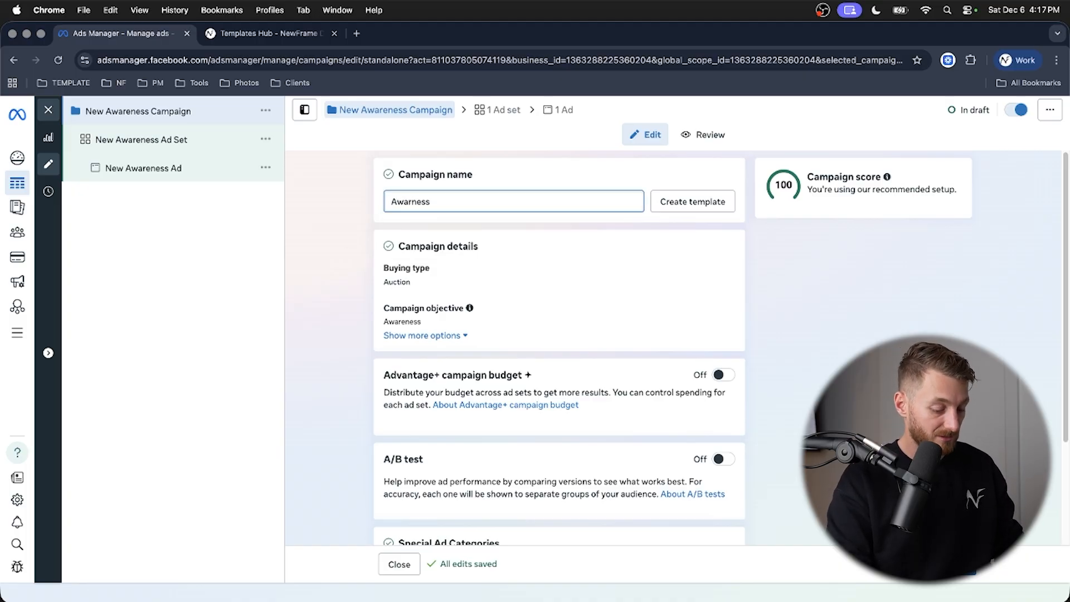
{"action": "type", "text": "_Dec 5"}
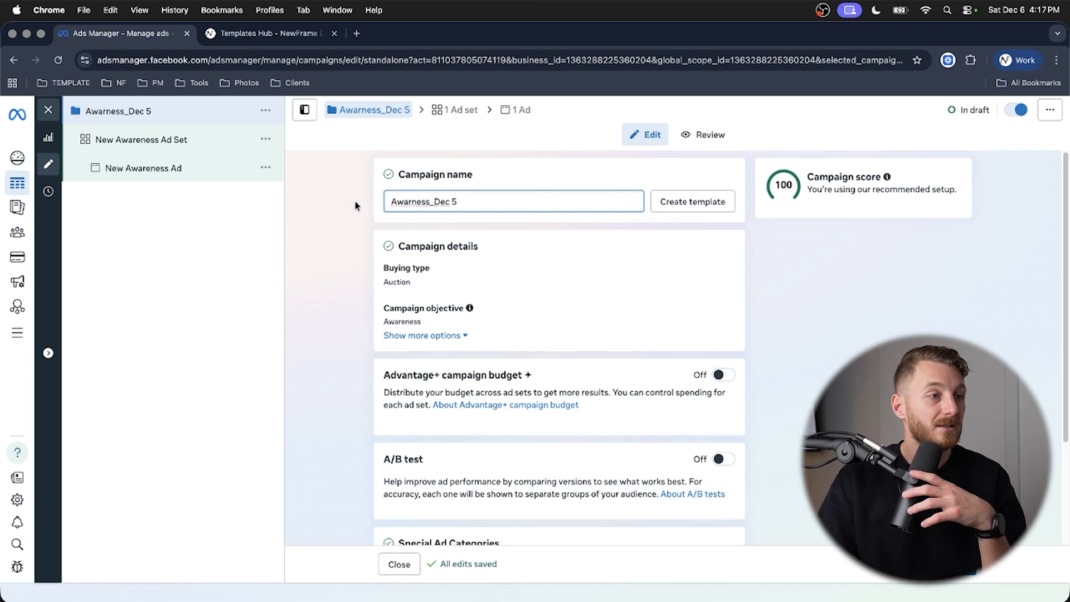
{"action": "right_click", "coordinate": [393, 199]}
{"action": "left_click", "coordinate": [412, 208]}
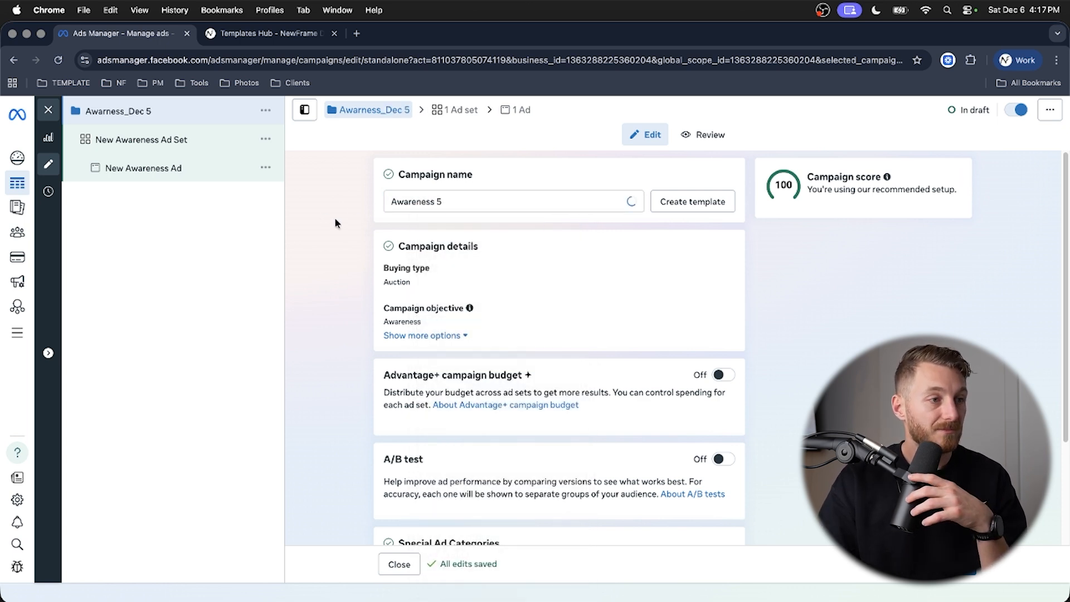
- Turn on the Advantage+ campaign budget and set the daily budget to 10 CAD
{"action": "scroll", "coordinate": [334, 223], "scroll_direction": "down", "scroll_amount": 5}
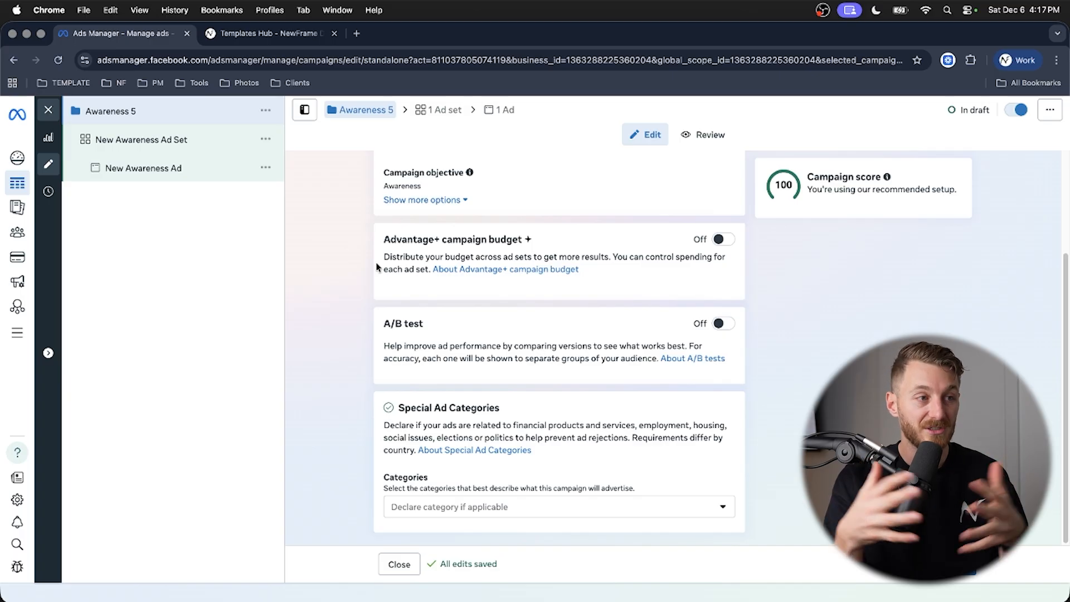
{"action": "left_click", "coordinate": [721, 239]}
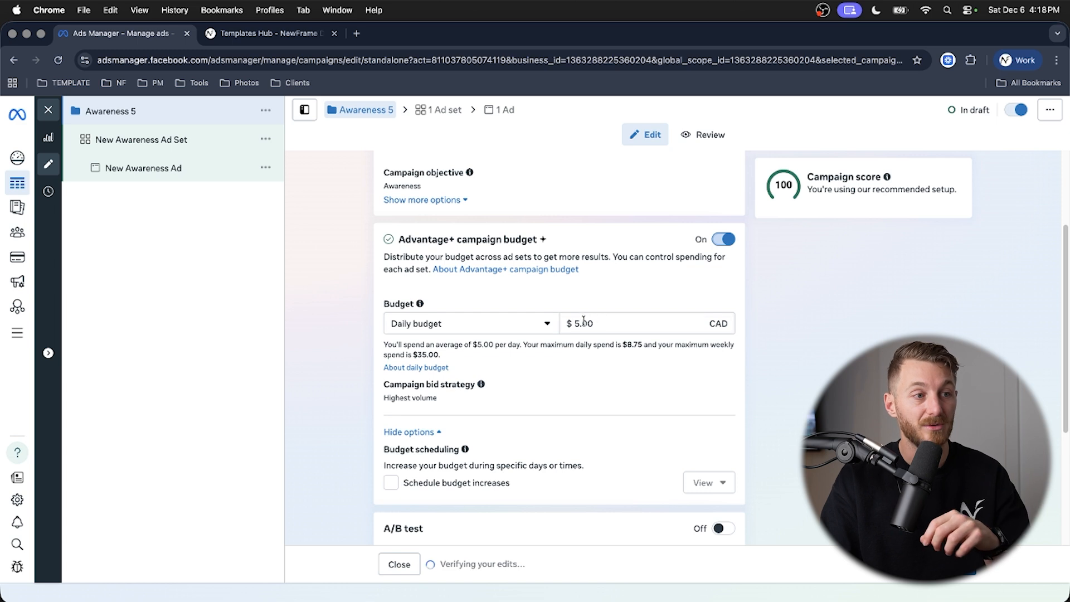
{"action": "left_click_drag", "start_coordinate": [580, 323], "coordinate": [574, 323]}
{"action": "type", "text": "10"}
{"action": "left_click", "coordinate": [327, 303]}
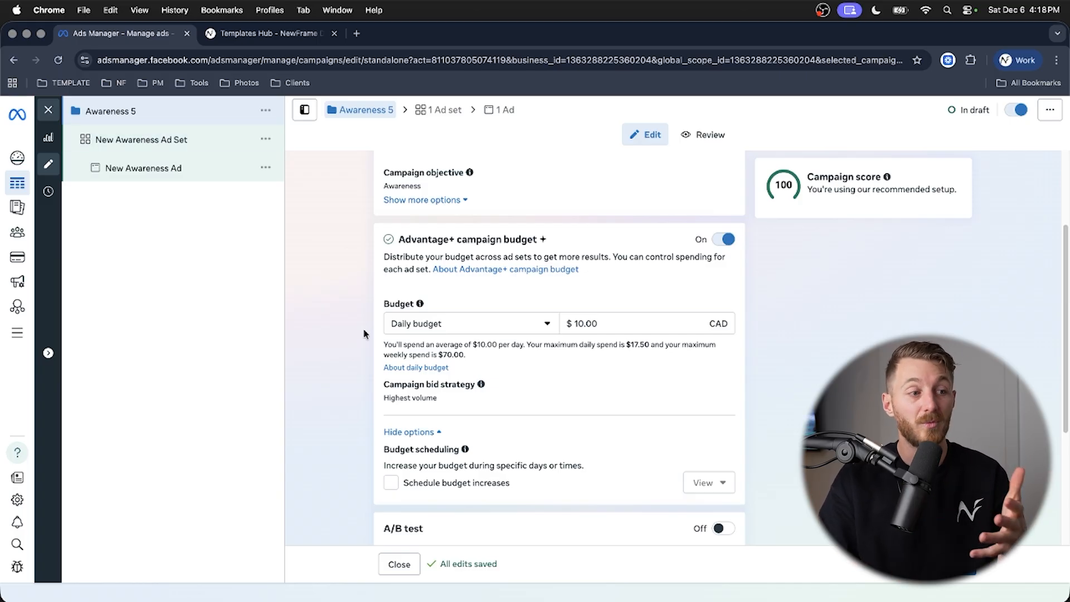
{"action": "scroll", "coordinate": [341, 329], "scroll_direction": "down", "scroll_amount": 4}
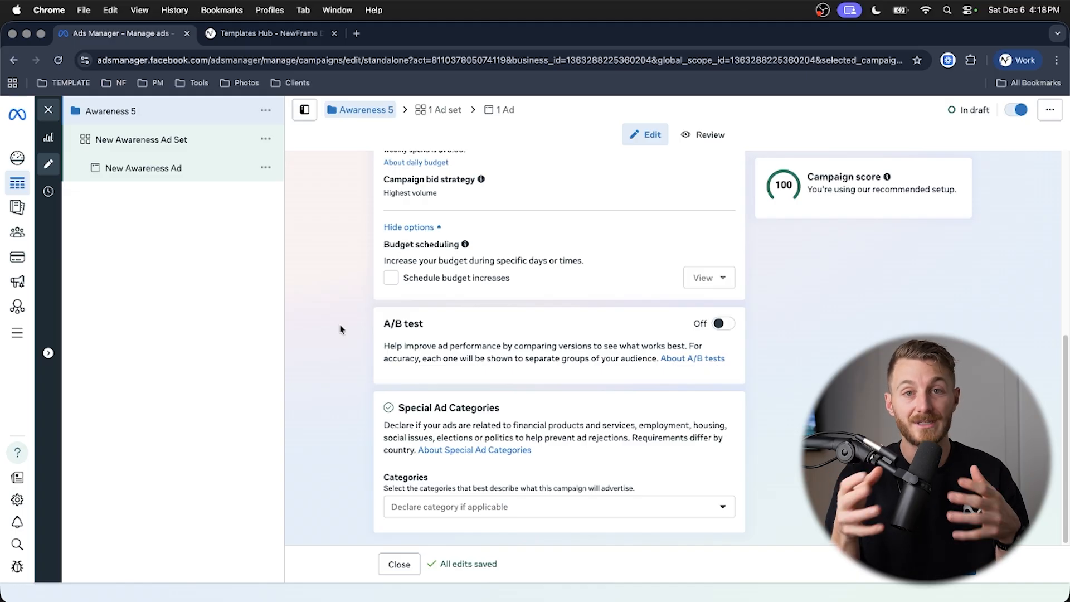
{"action": "scroll", "coordinate": [339, 329], "scroll_direction": "up", "scroll_amount": 5}
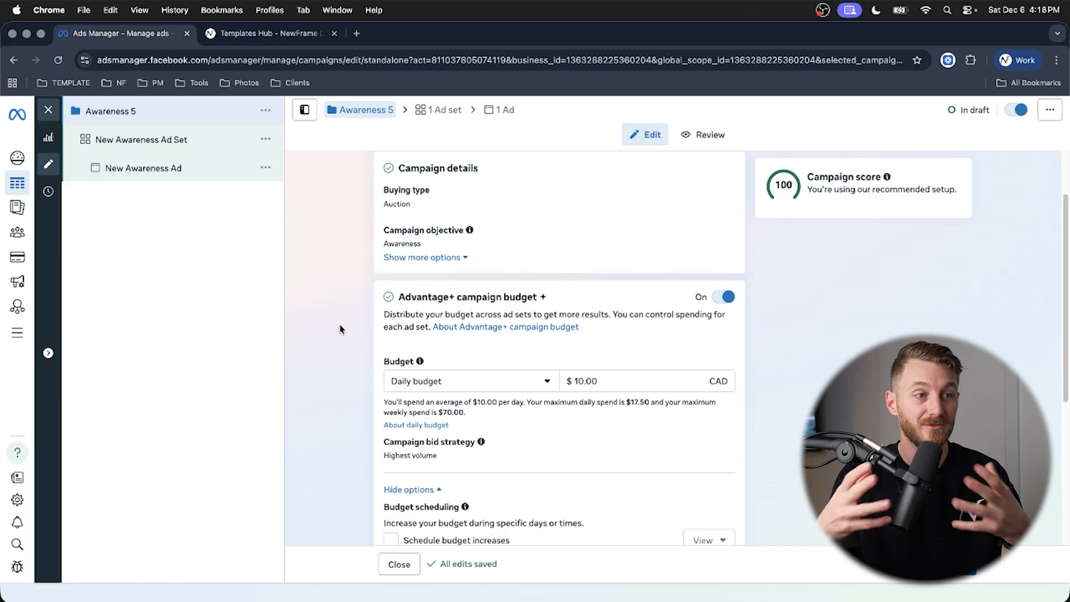
{"action": "scroll", "coordinate": [345, 333], "scroll_direction": "down", "scroll_amount": 2}
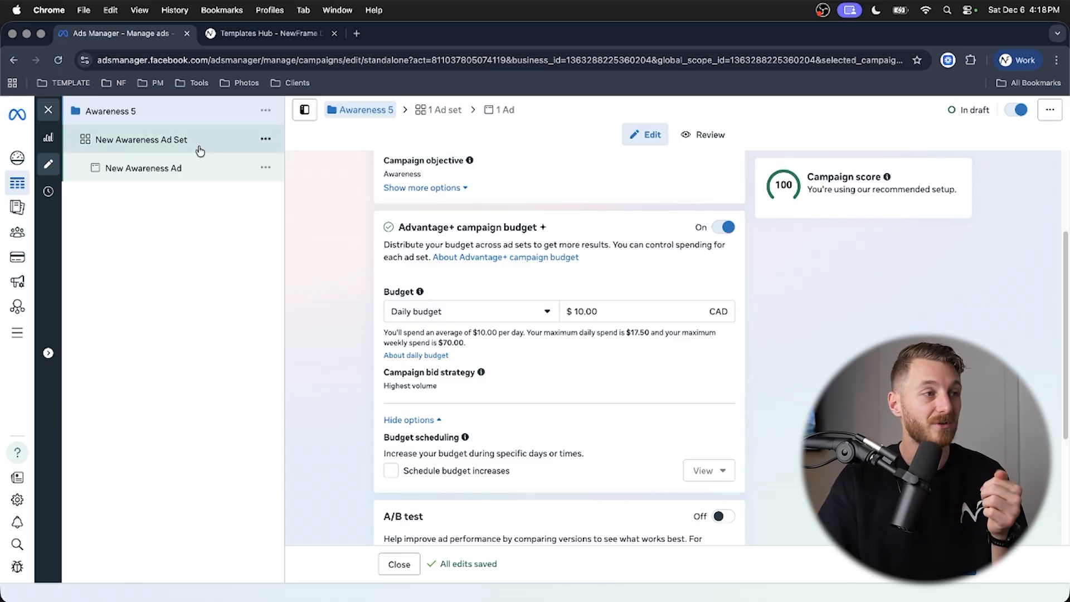
- Open the campaign's ad set and rename it as Batch_Dec 5
{"action": "left_click", "coordinate": [137, 143]}
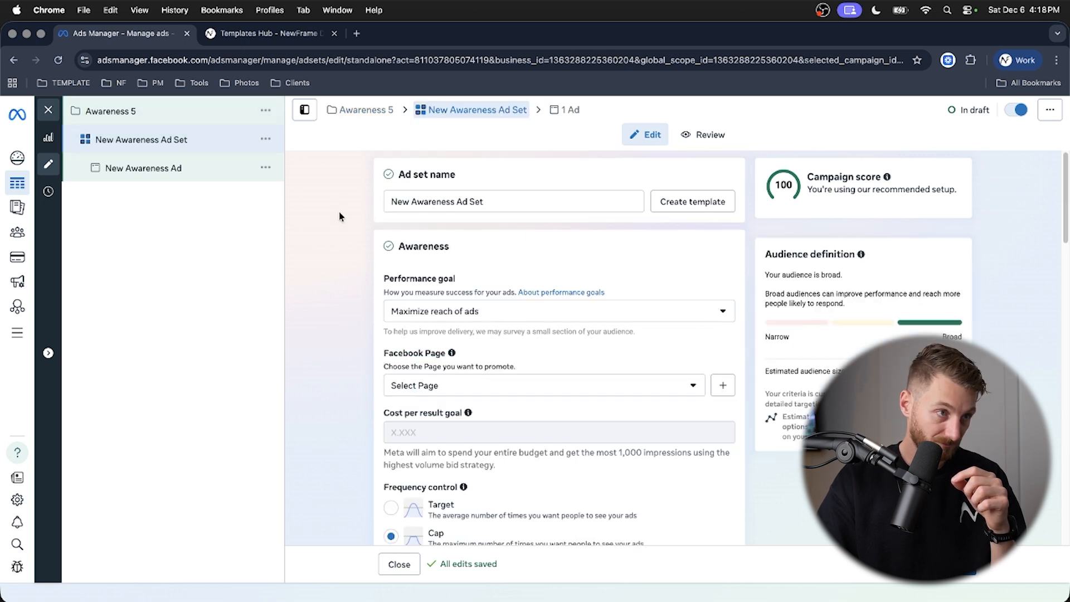
{"action": "left_click_drag", "start_coordinate": [507, 198], "coordinate": [362, 196]}
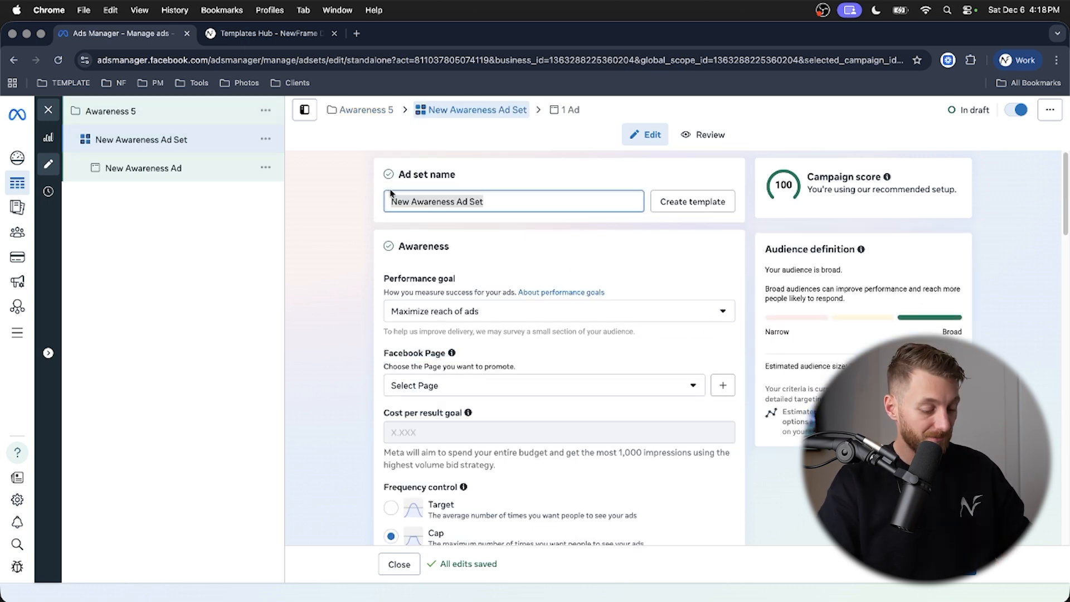
{"action": "type", "text": "Bath"}
{"action": "key", "text": "BackSpace"}
{"action": "type", "text": "ch "}
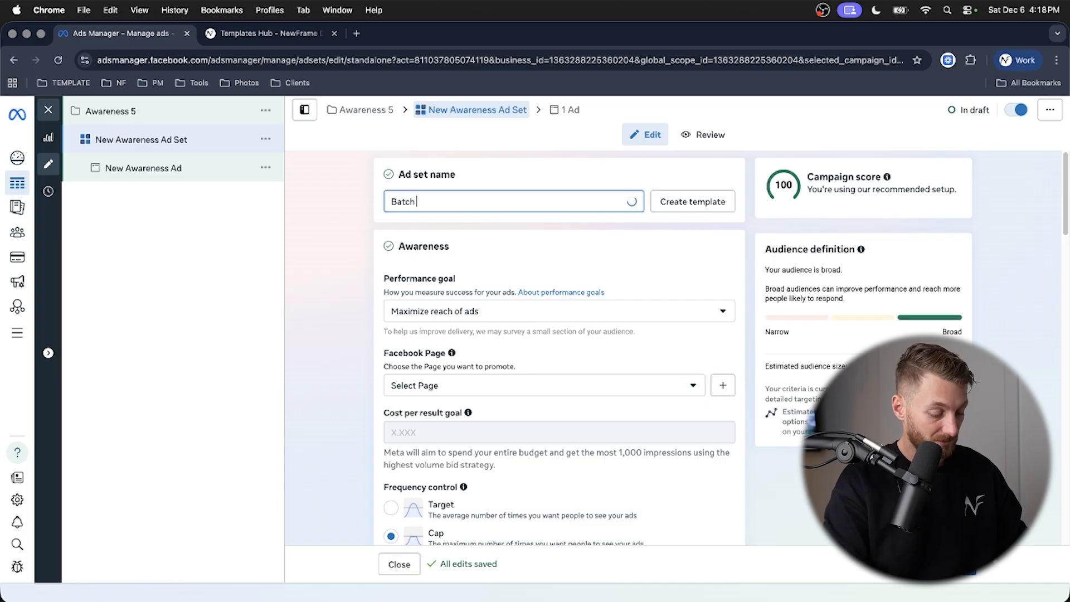
{"action": "type", "text": "_"}
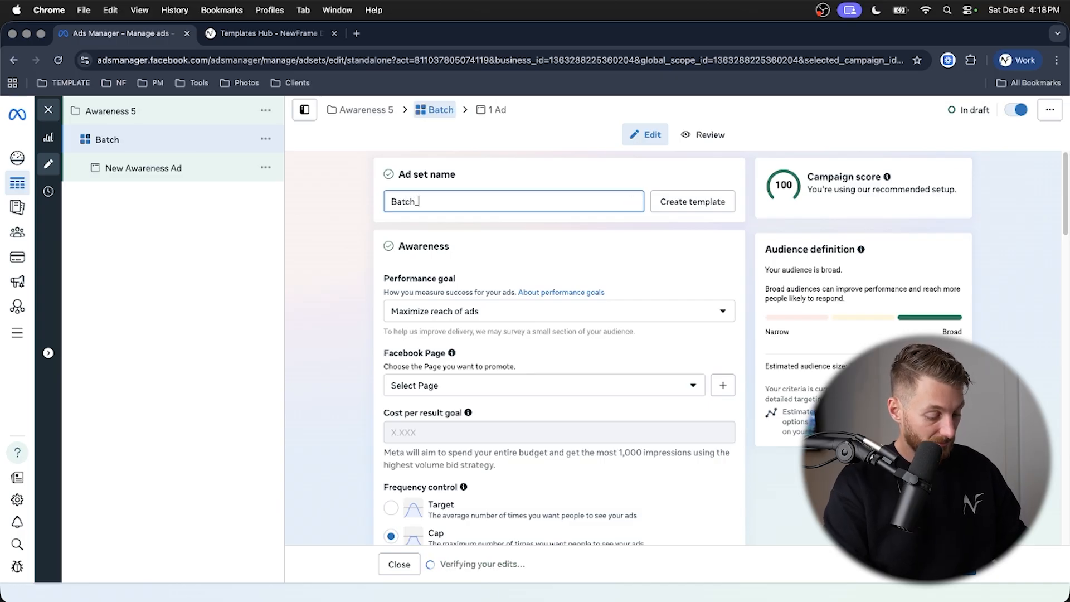
{"action": "type", "text": "Dec 5"}
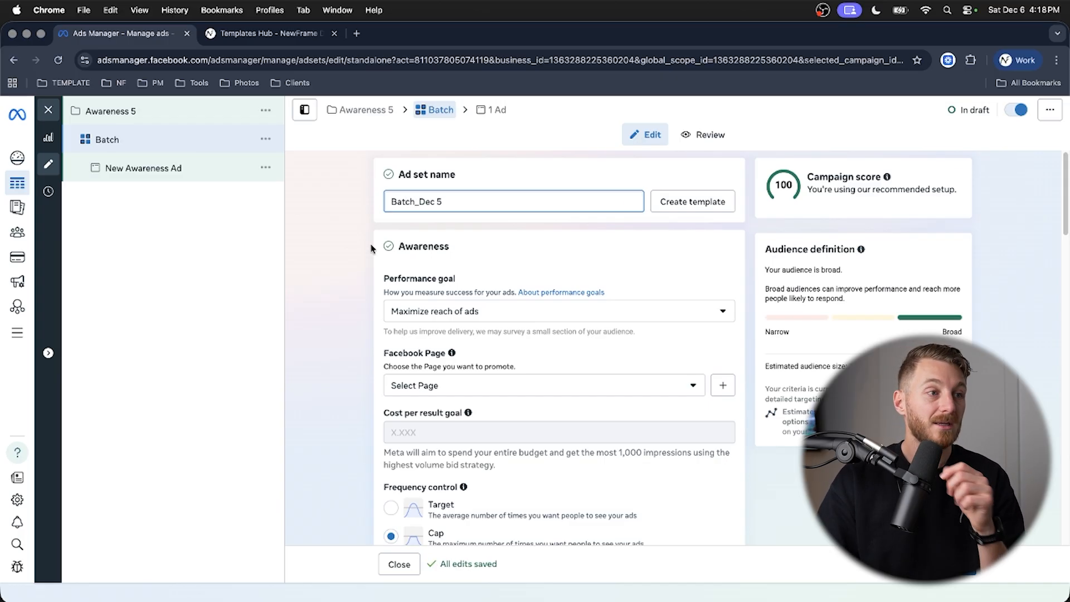
- Review the ad set's available performance goals and its Facebook Page choices
{"action": "scroll", "coordinate": [347, 259], "scroll_direction": "down", "scroll_amount": 1}
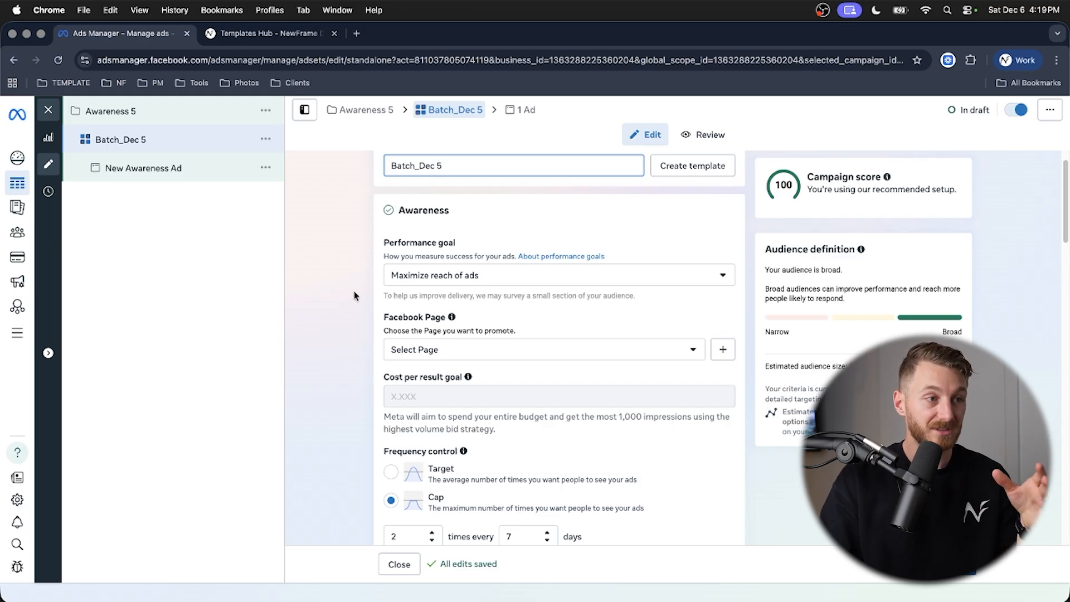
{"action": "left_click", "coordinate": [473, 283]}
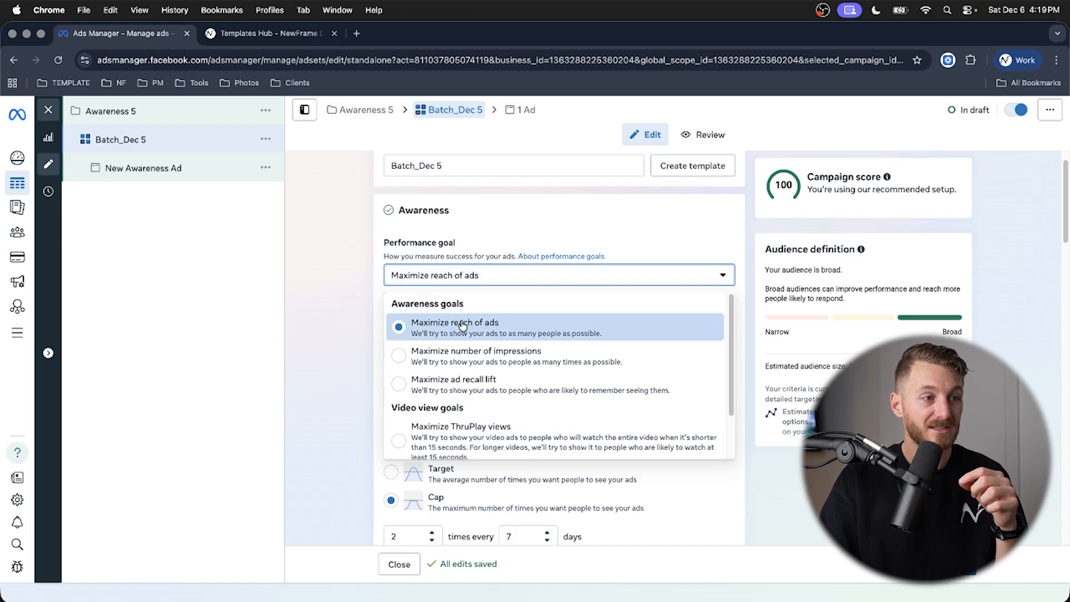
{"action": "scroll", "coordinate": [351, 313], "scroll_direction": "down", "scroll_amount": 2}
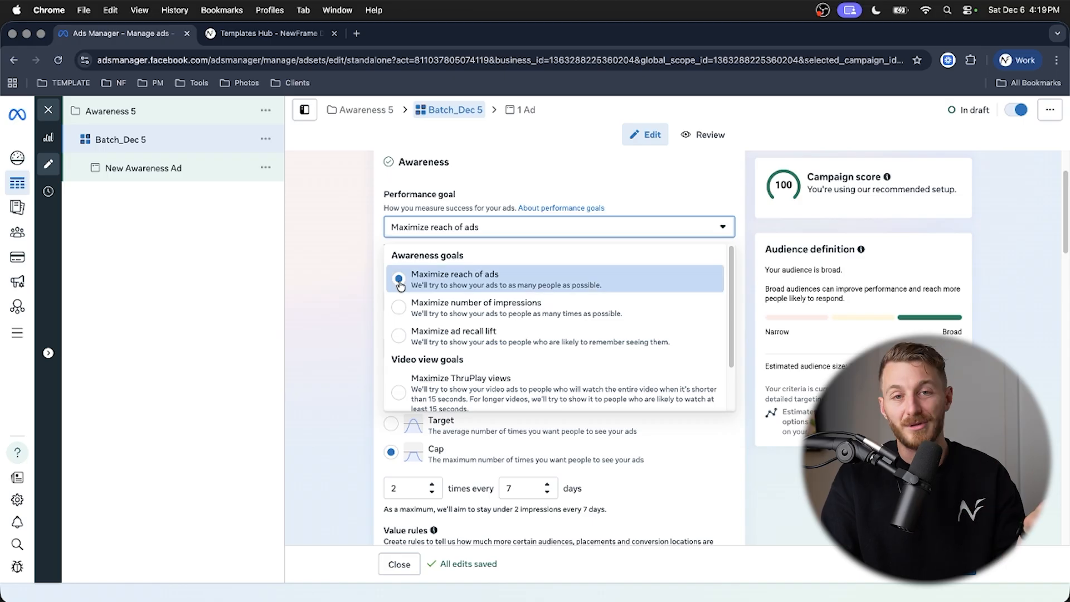
{"action": "left_click", "coordinate": [367, 286]}
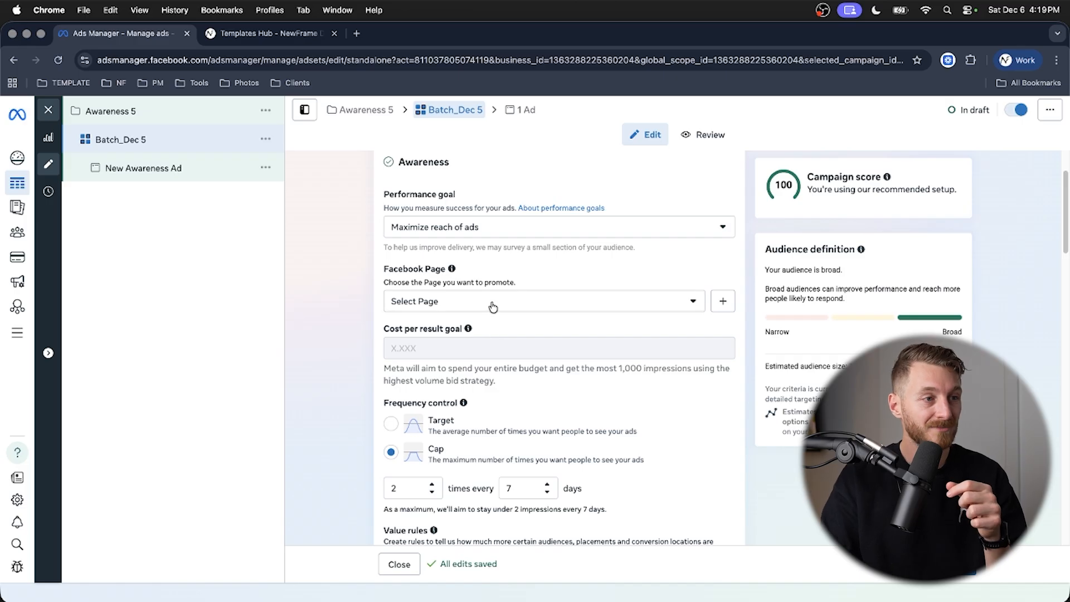
{"action": "left_click", "coordinate": [493, 306]}
{"action": "left_click", "coordinate": [322, 294]}
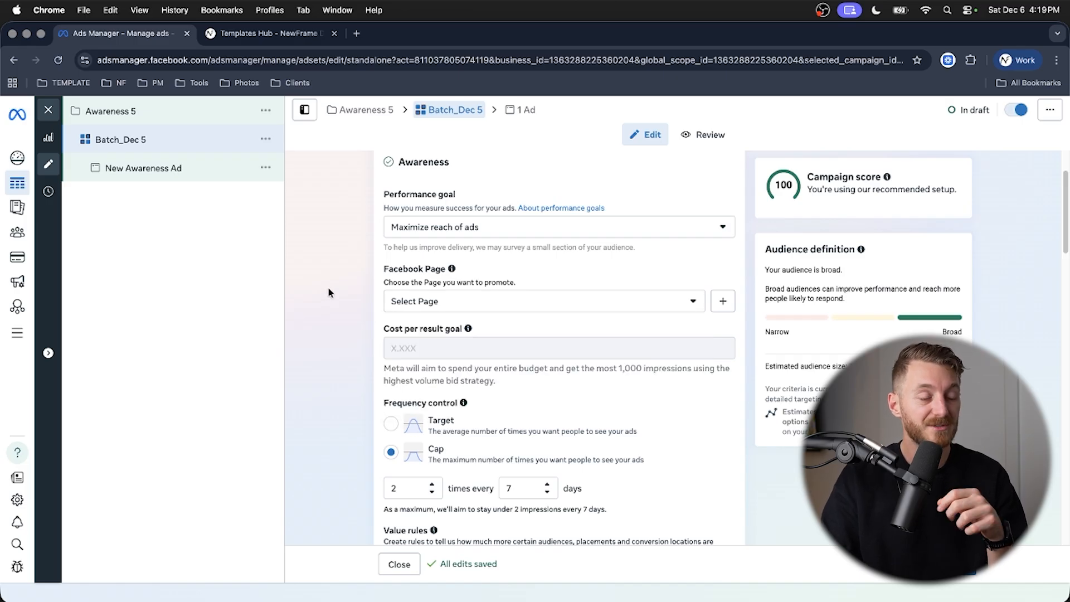
- Try frequency caps of 7 times and 1 time every 7 days, and return the cap to 2 times every 7 days
{"action": "scroll", "coordinate": [348, 280], "scroll_direction": "down", "scroll_amount": 3}
{"action": "scroll", "coordinate": [351, 287], "scroll_direction": "down", "scroll_amount": 5}
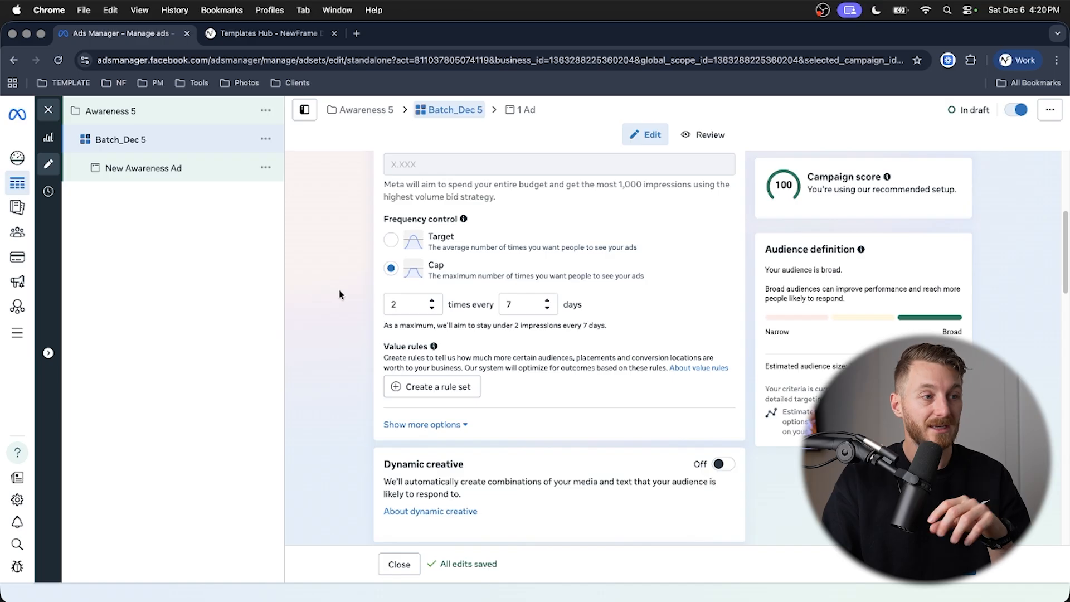
{"action": "left_click", "coordinate": [433, 301]}
{"action": "left_click", "coordinate": [433, 301]}
{"action": "left_click", "coordinate": [432, 301]}
{"action": "left_click", "coordinate": [432, 301]}
{"action": "left_click", "coordinate": [432, 301]}
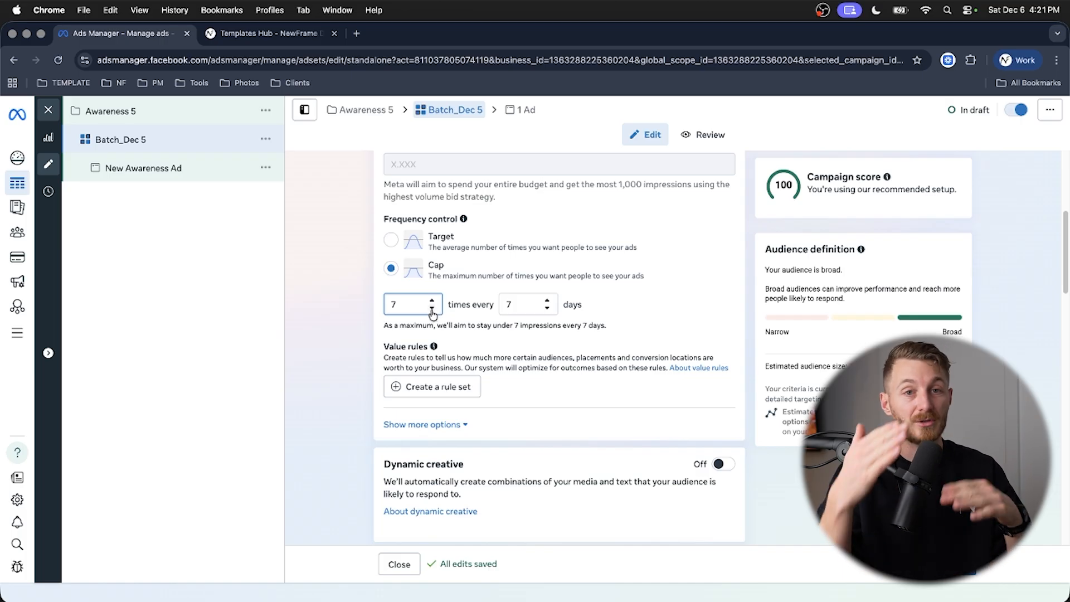
{"action": "left_click", "coordinate": [433, 308]}
{"action": "double_click", "coordinate": [432, 308]}
{"action": "double_click", "coordinate": [432, 308]}
{"action": "left_click", "coordinate": [432, 308]}
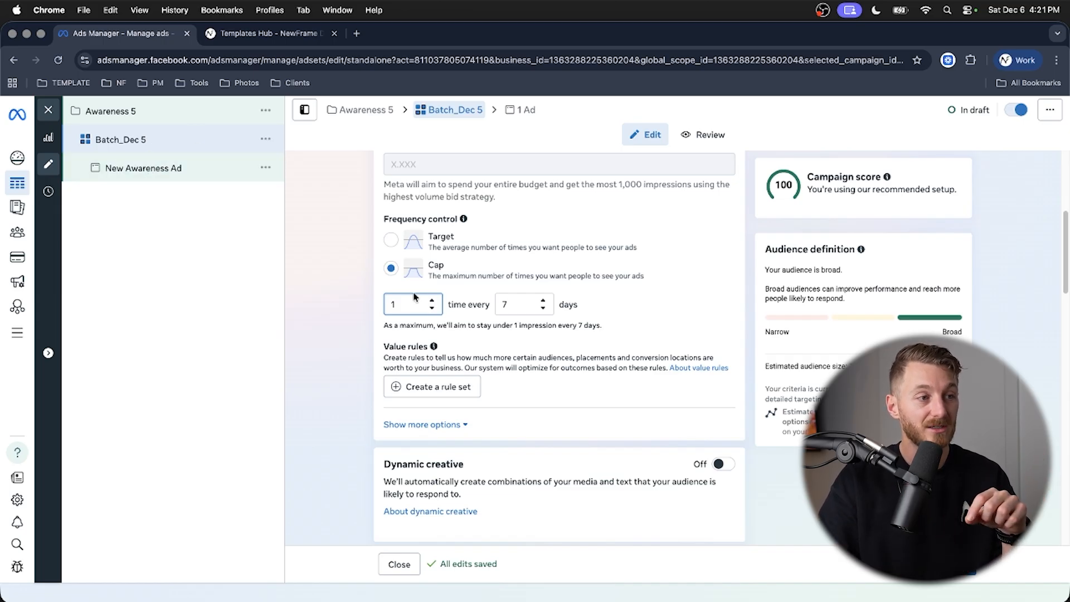
{"action": "left_click", "coordinate": [433, 302]}
{"action": "left_click", "coordinate": [434, 303]}
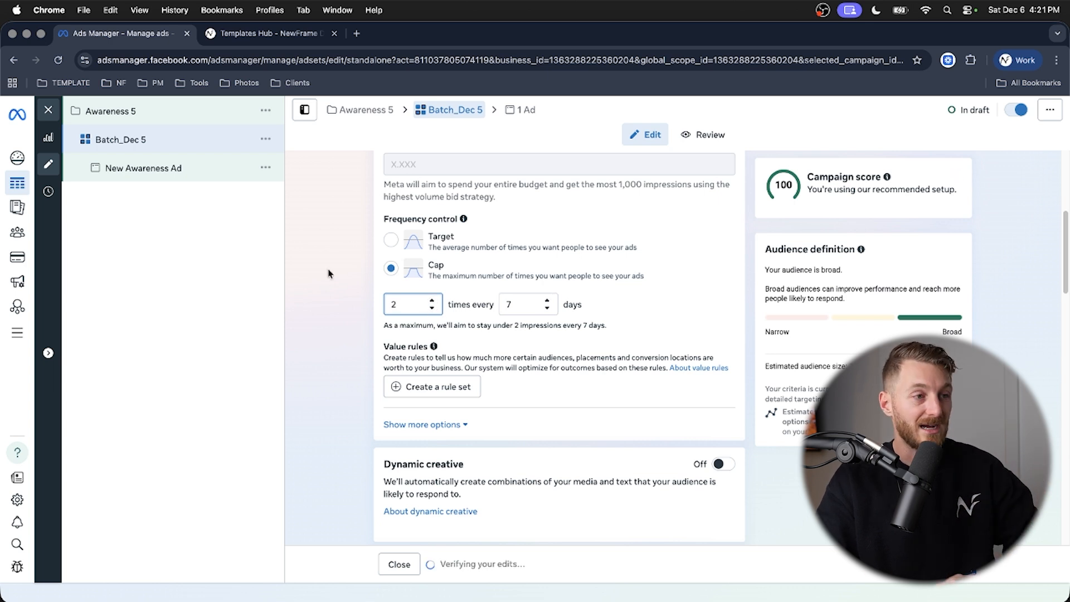
- Edit the audience locations of the ad set and include the city of Burlington, Ontario, Canada
{"action": "scroll", "coordinate": [329, 273], "scroll_direction": "down", "scroll_amount": 3}
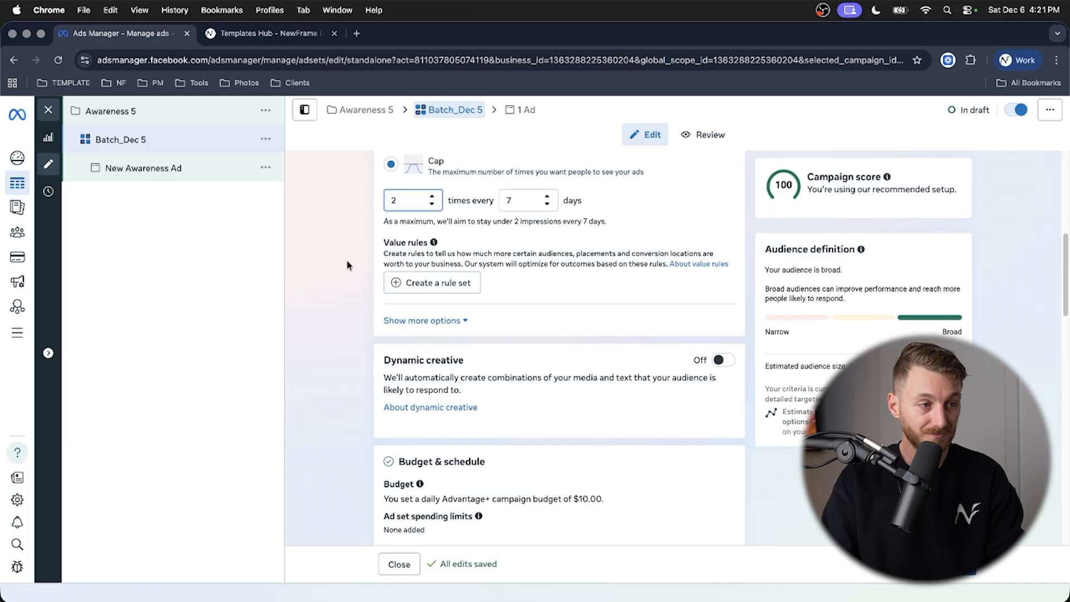
{"action": "scroll", "coordinate": [346, 259], "scroll_direction": "down", "scroll_amount": 10}
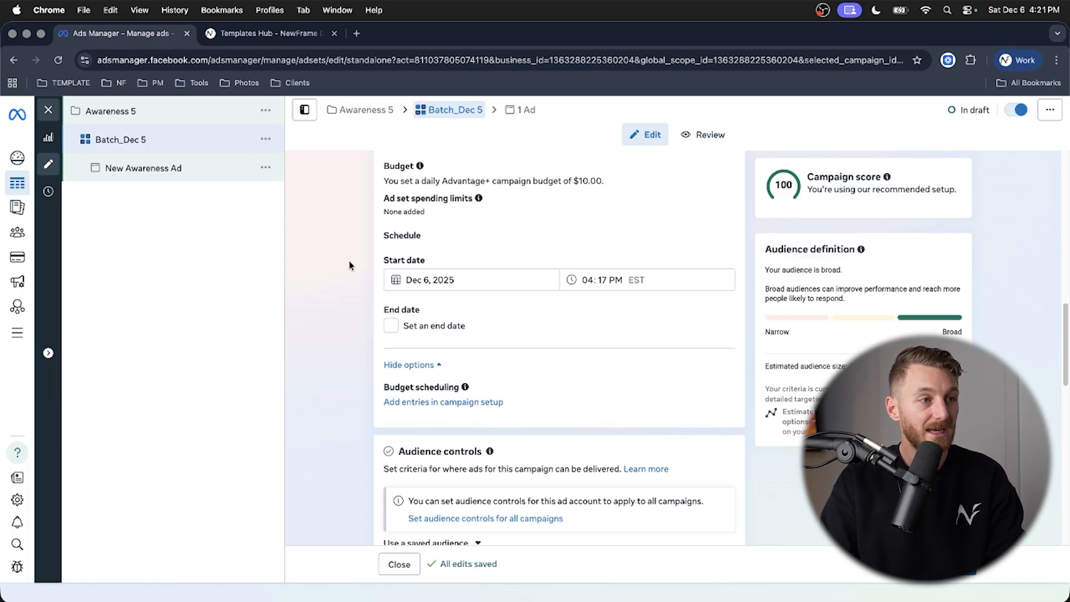
{"action": "scroll", "coordinate": [354, 262], "scroll_direction": "down", "scroll_amount": 5}
{"action": "scroll", "coordinate": [361, 259], "scroll_direction": "up", "scroll_amount": 2}
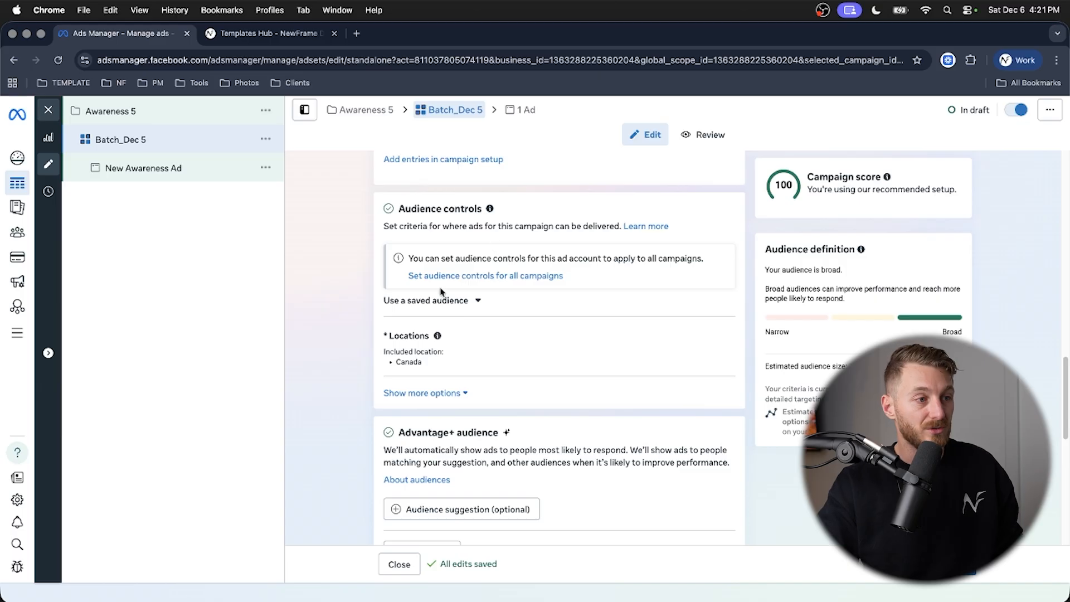
{"action": "scroll", "coordinate": [349, 286], "scroll_direction": "down", "scroll_amount": 1}
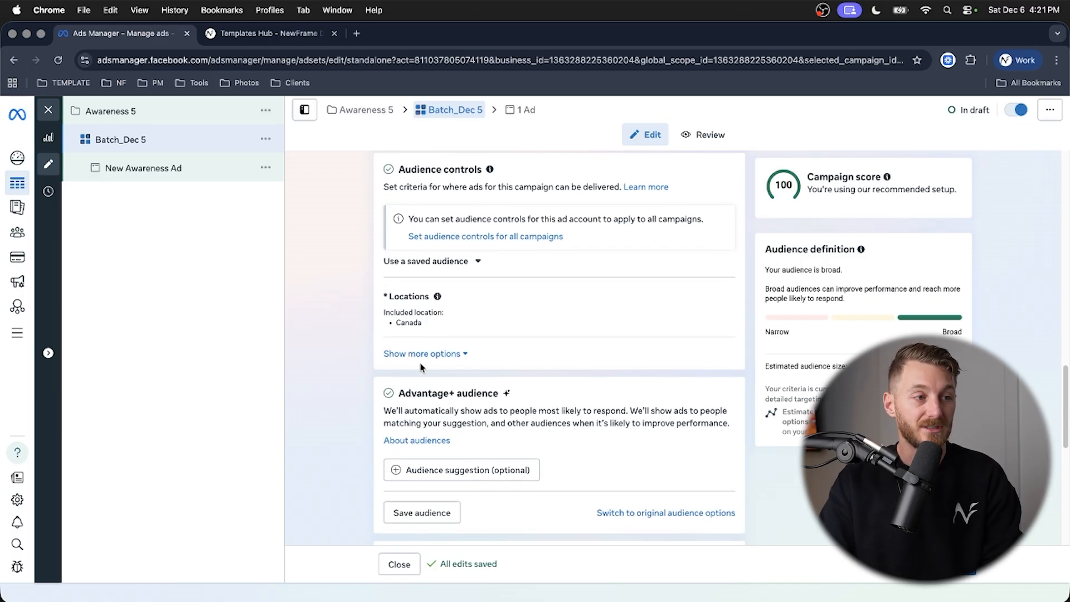
{"action": "mouse_move", "coordinate": [640, 310]}
{"action": "left_click", "coordinate": [719, 300]}
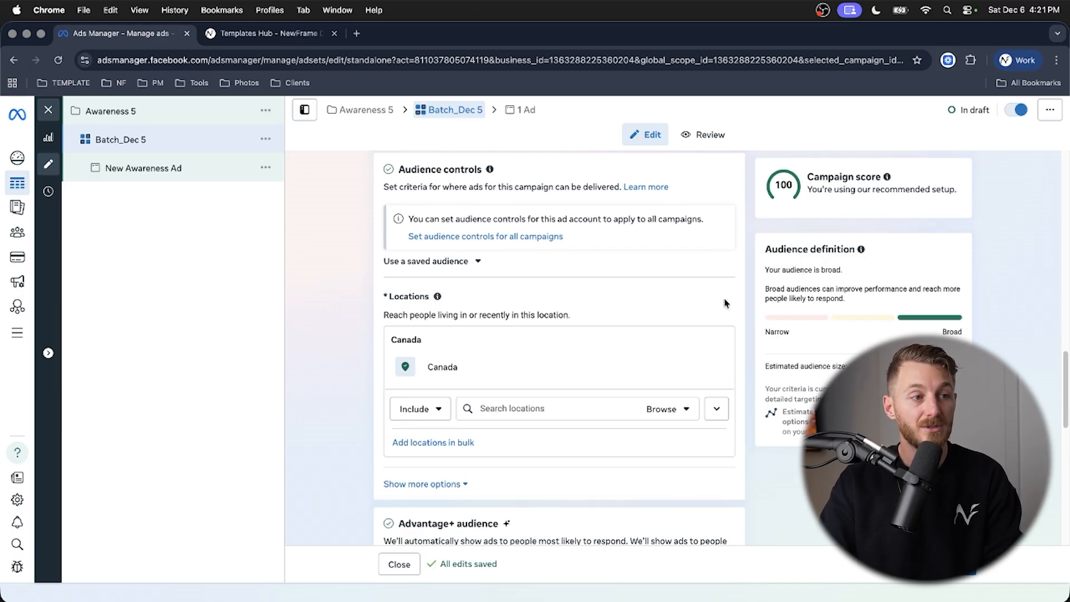
{"action": "scroll", "coordinate": [623, 337], "scroll_direction": "down", "scroll_amount": 1}
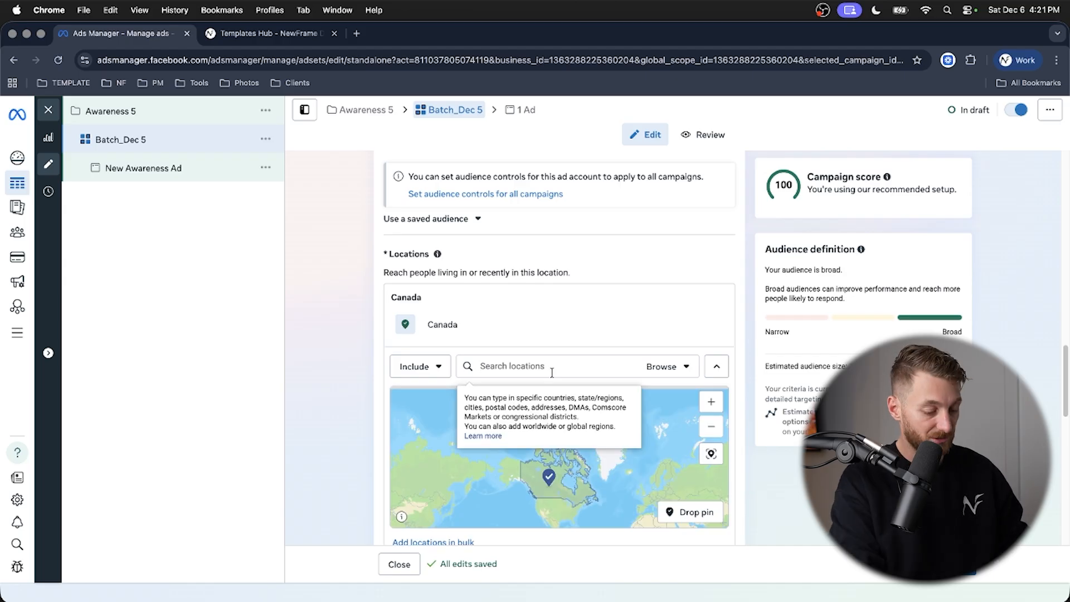
{"action": "type", "text": "burlington"}
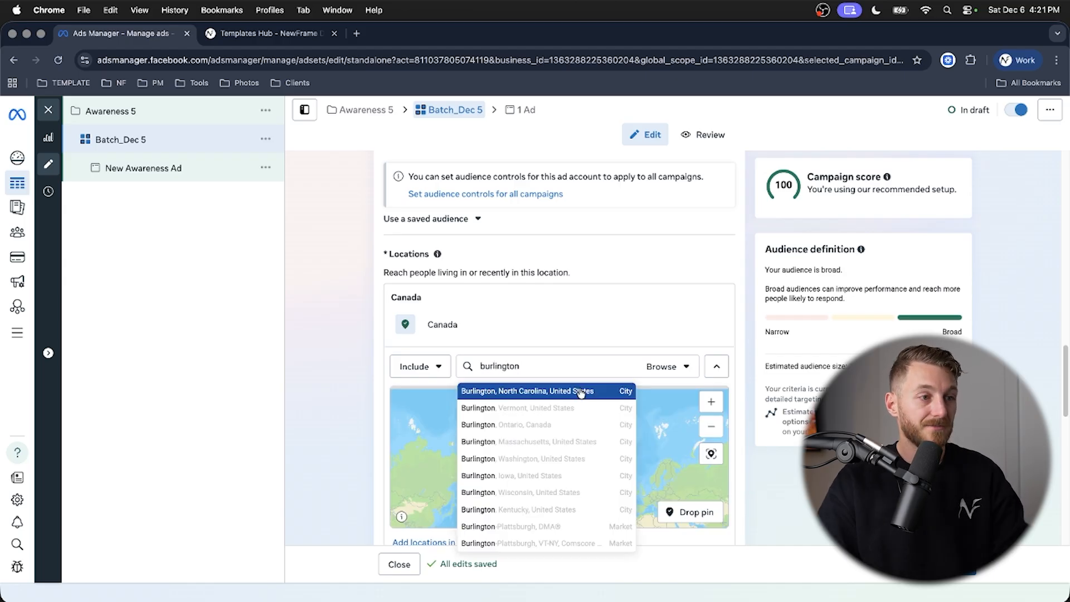
{"action": "left_click", "coordinate": [547, 427]}
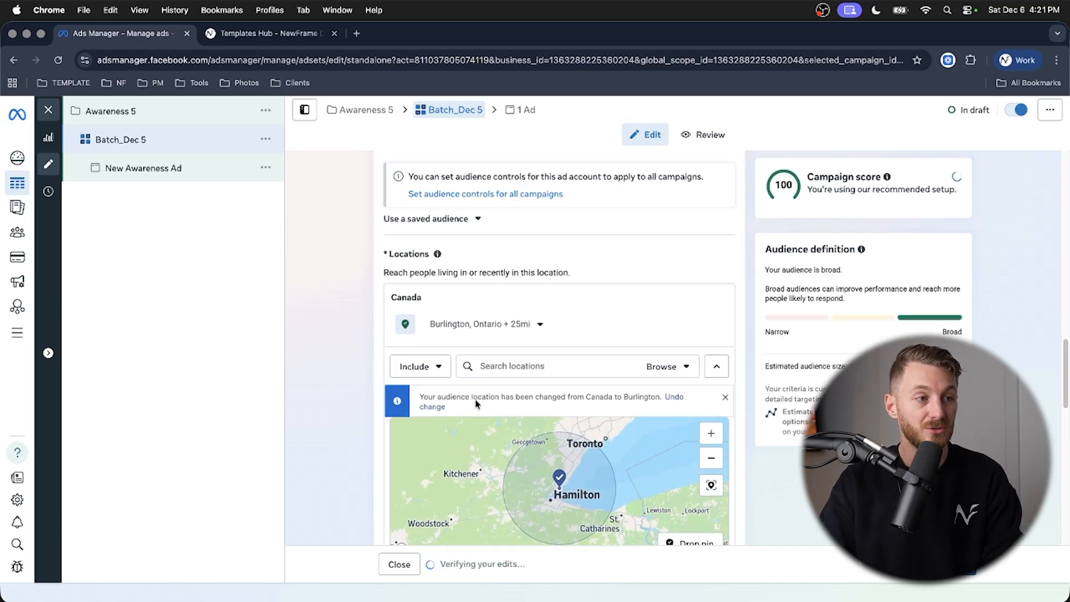
- Set the targeting radius around Burlington, Ontario to 10 miles
{"action": "scroll", "coordinate": [328, 350], "scroll_direction": "down", "scroll_amount": 2}
{"action": "left_click", "coordinate": [538, 271]}
{"action": "left_click_drag", "start_coordinate": [464, 355], "coordinate": [452, 353]}
{"action": "left_click", "coordinate": [313, 325]}
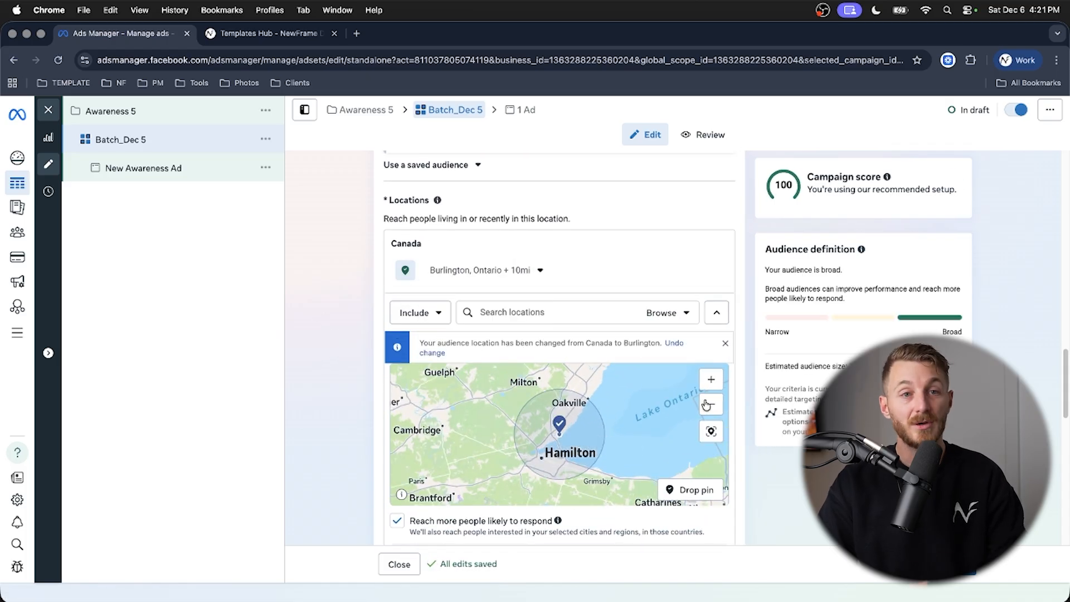
- Switch the location rule to Exclude and drop a 10-mile exclusion pin south of Hamilton, near Grimsby
{"action": "scroll", "coordinate": [328, 301], "scroll_direction": "down", "scroll_amount": 1}
{"action": "scroll", "coordinate": [329, 301], "scroll_direction": "down", "scroll_amount": 2}
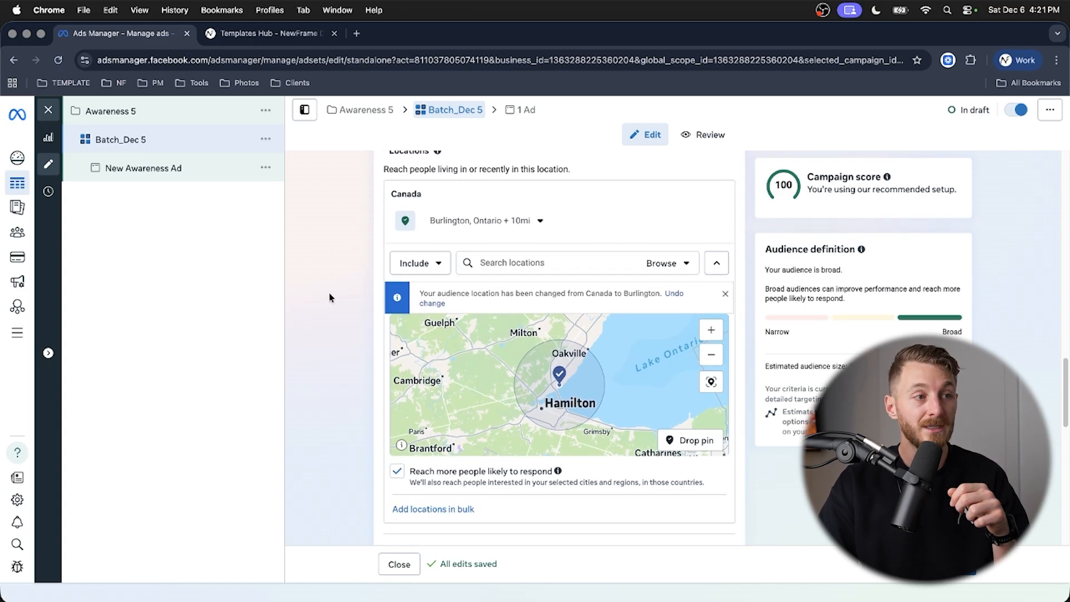
{"action": "left_click", "coordinate": [424, 251]}
{"action": "left_click", "coordinate": [413, 303]}
{"action": "left_click_drag", "start_coordinate": [575, 382], "coordinate": [567, 347]}
{"action": "left_click", "coordinate": [691, 424]}
{"action": "left_click", "coordinate": [566, 387]}
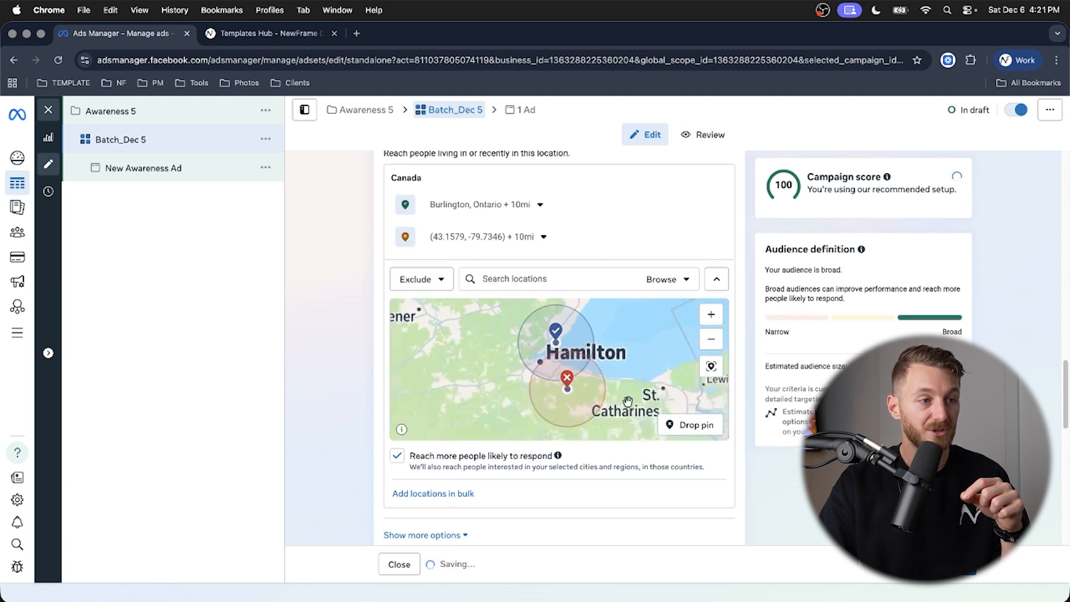
- Exclude four more 10-mile pin areas around Burlington: west of Hamilton, near Guelph, near Brampton and southwest of Toronto
{"action": "left_click", "coordinate": [480, 358]}
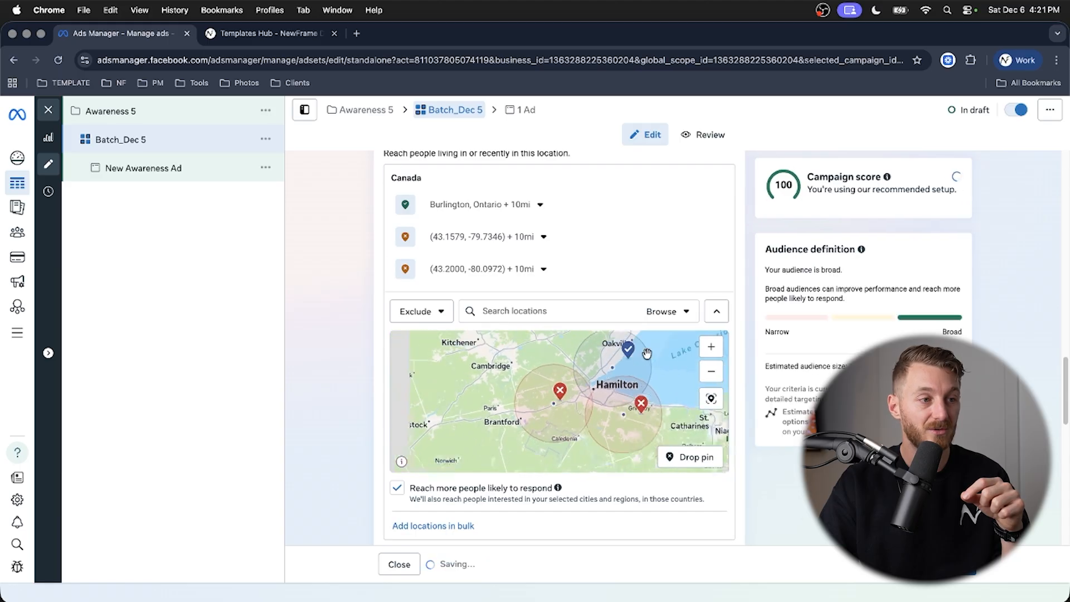
{"action": "left_click", "coordinate": [691, 457]}
{"action": "left_click", "coordinate": [514, 362]}
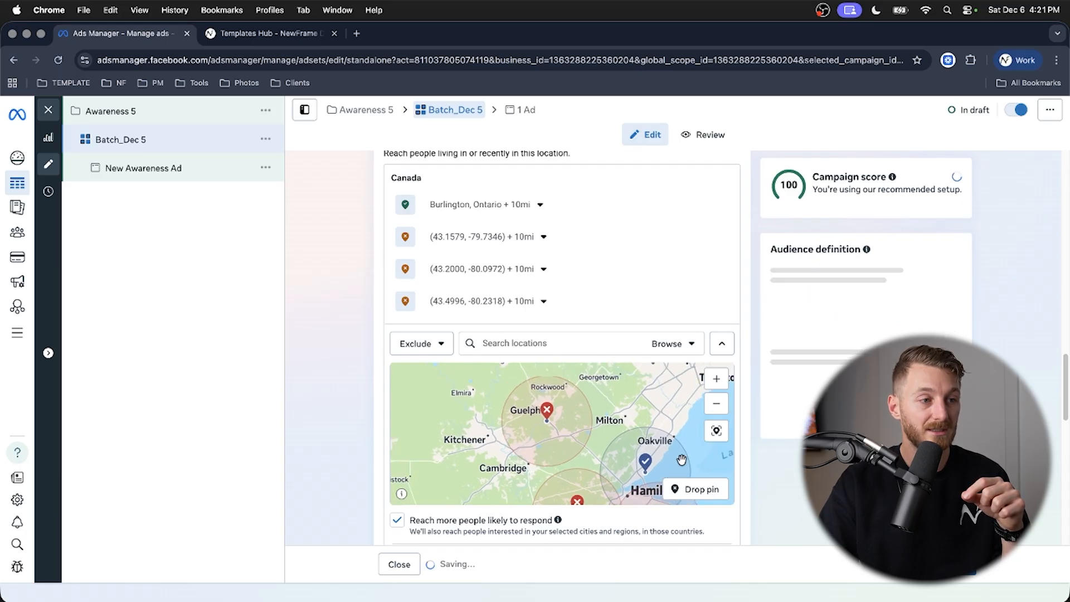
{"action": "left_click", "coordinate": [691, 489]}
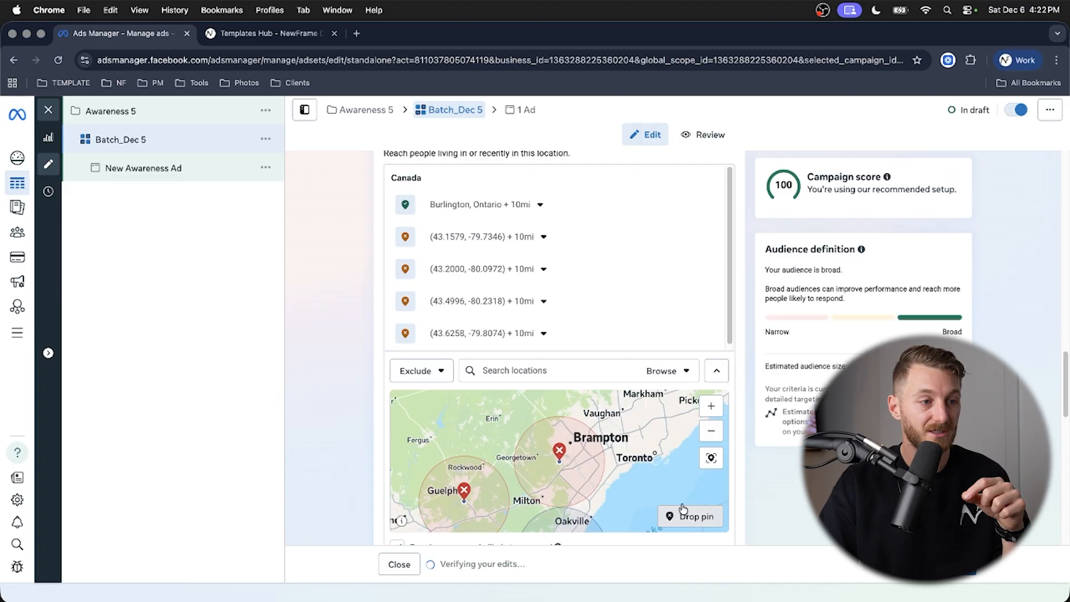
{"action": "left_click", "coordinate": [619, 483]}
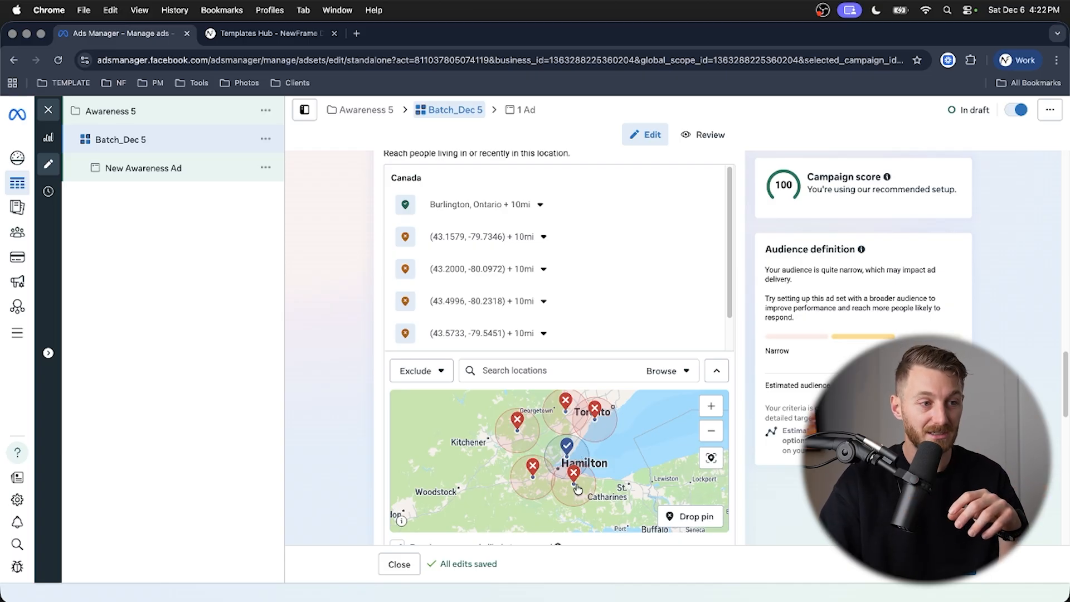
- Turn off reaching more people likely to respond for the ad set's locations
{"action": "scroll", "coordinate": [396, 455], "scroll_direction": "down", "scroll_amount": 3}
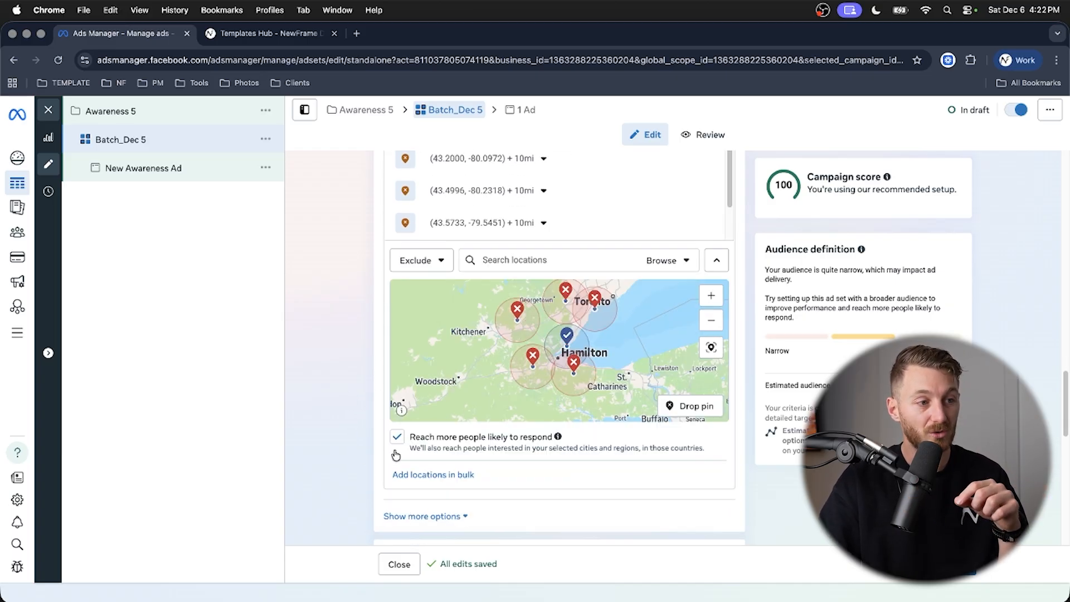
{"action": "left_click", "coordinate": [397, 438]}
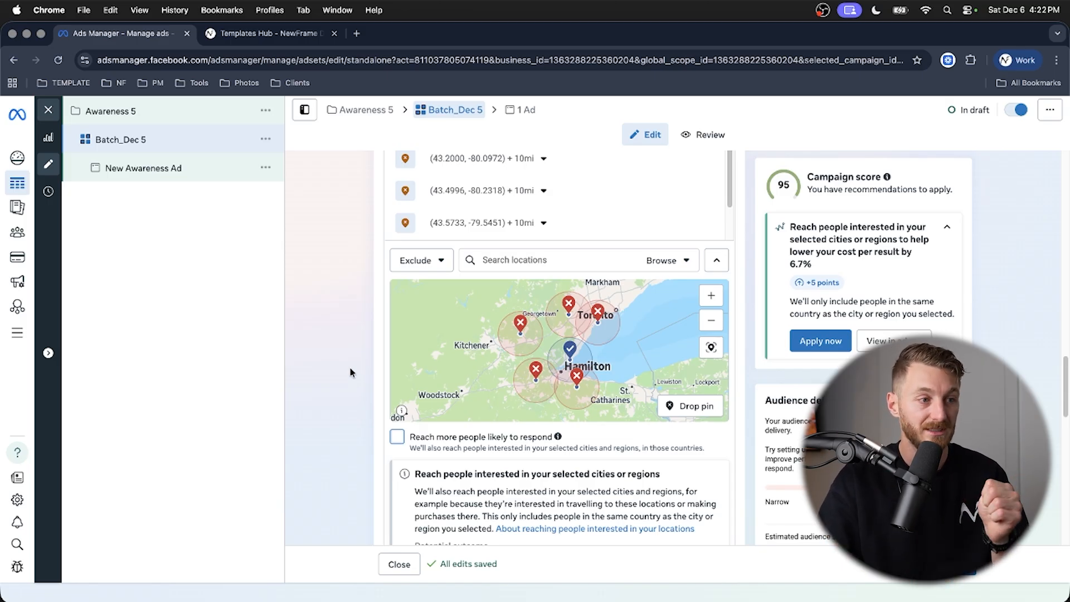
{"action": "scroll", "coordinate": [350, 373], "scroll_direction": "down", "scroll_amount": 3}
{"action": "scroll", "coordinate": [350, 374], "scroll_direction": "down", "scroll_amount": 1}
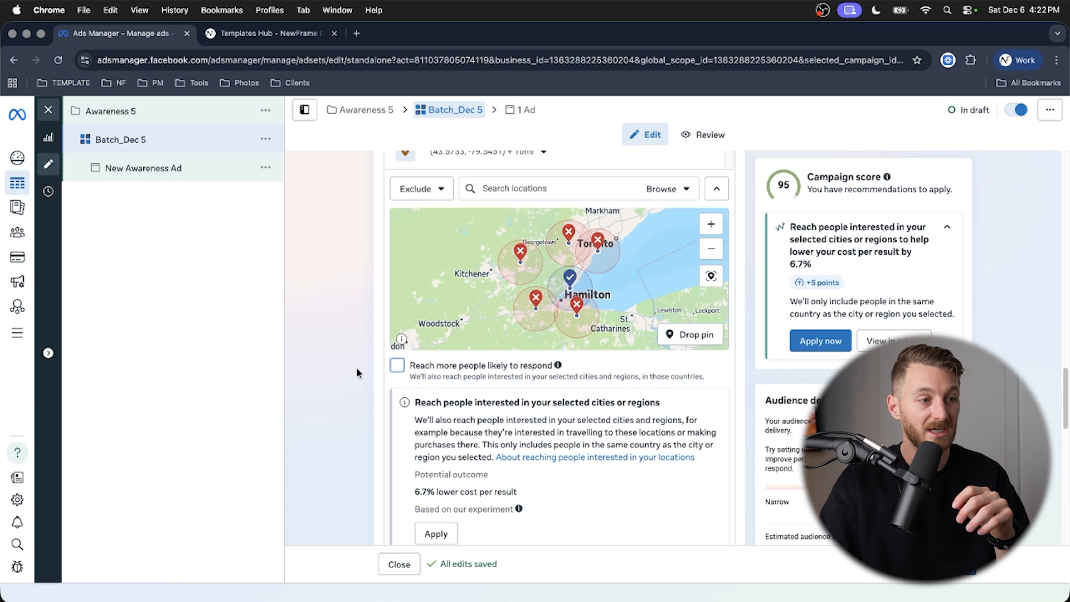
- Add an audience suggestion to the Advantage+ audience and view the existing custom audiences
{"action": "scroll", "coordinate": [356, 372], "scroll_direction": "down", "scroll_amount": 10}
{"action": "scroll", "coordinate": [368, 360], "scroll_direction": "down", "scroll_amount": 5}
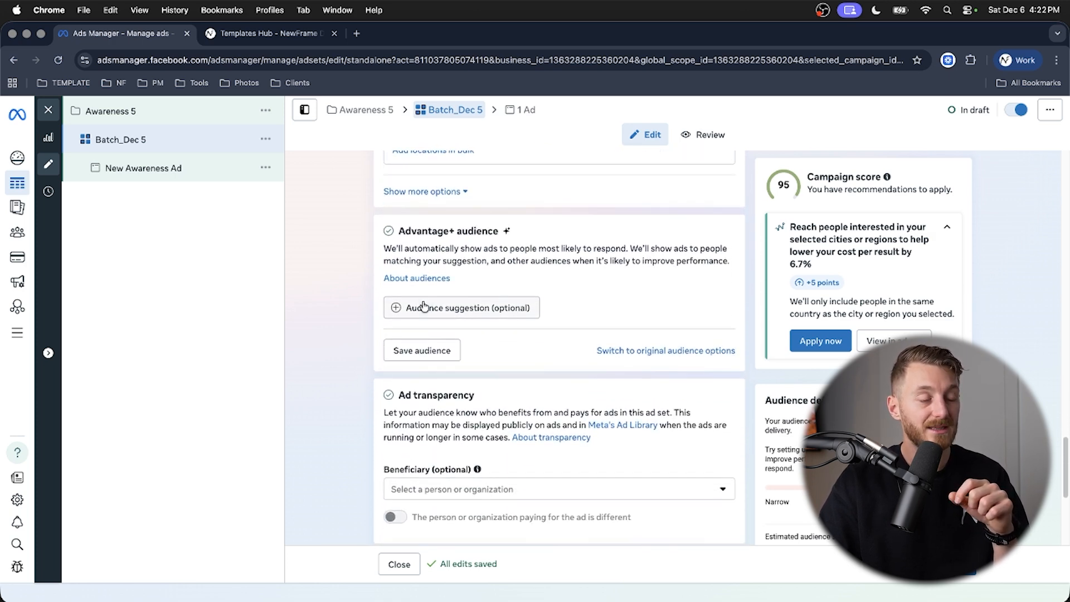
{"action": "left_click", "coordinate": [519, 309]}
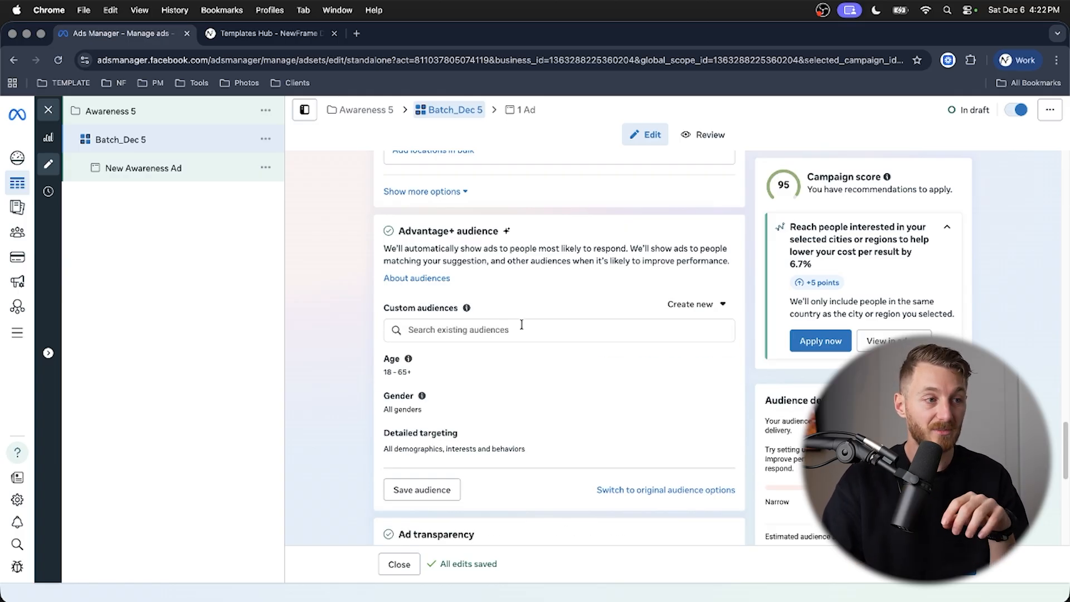
{"action": "scroll", "coordinate": [380, 295], "scroll_direction": "down", "scroll_amount": 1}
{"action": "left_click", "coordinate": [498, 309]}
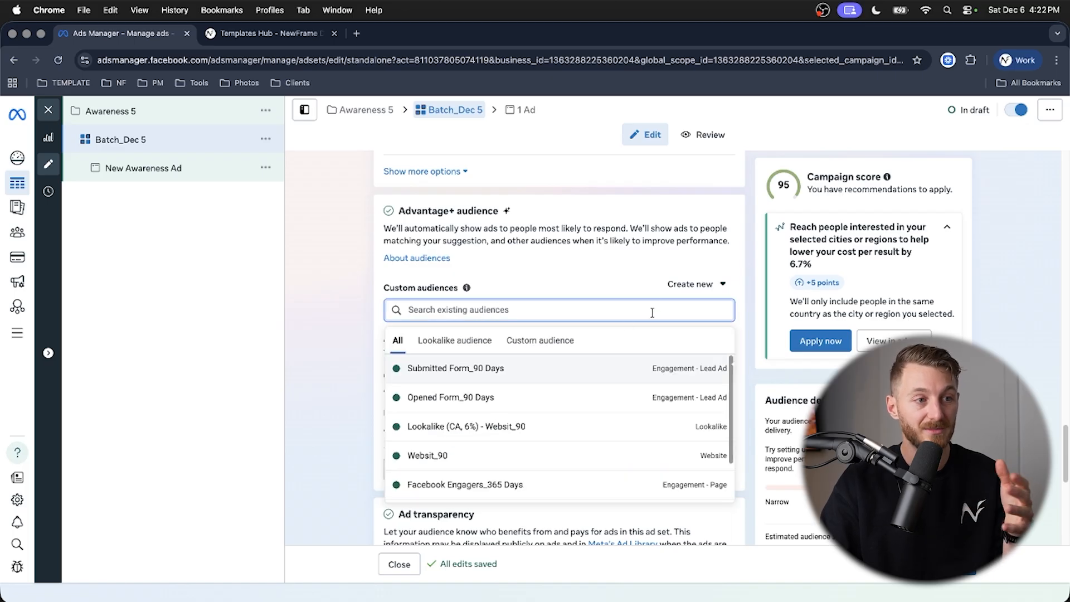
- Start a new custom audience with Website as its source
{"action": "left_click", "coordinate": [690, 285]}
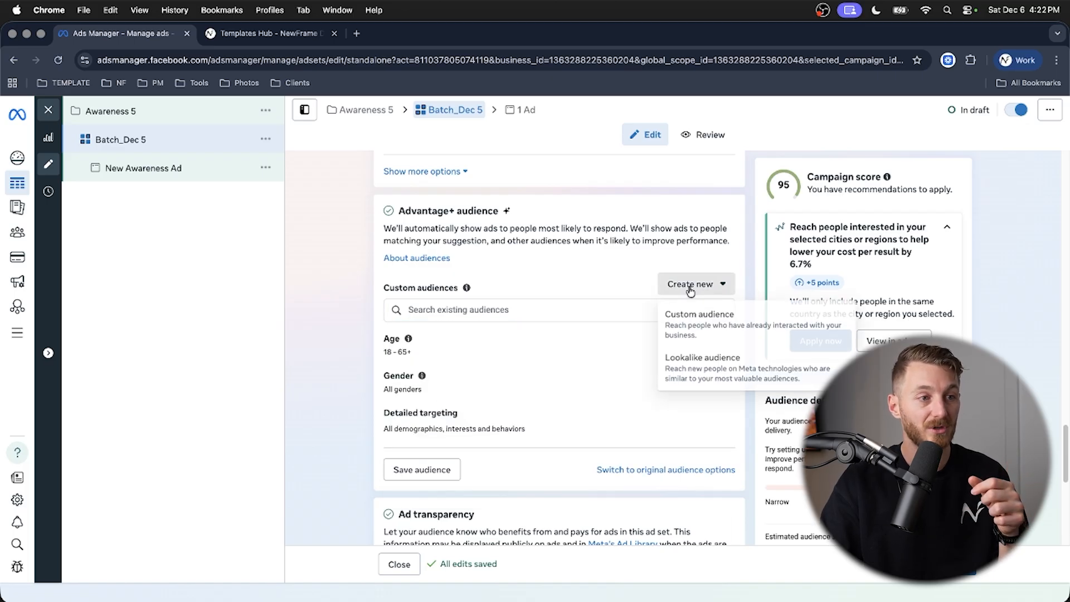
{"action": "left_click", "coordinate": [712, 326]}
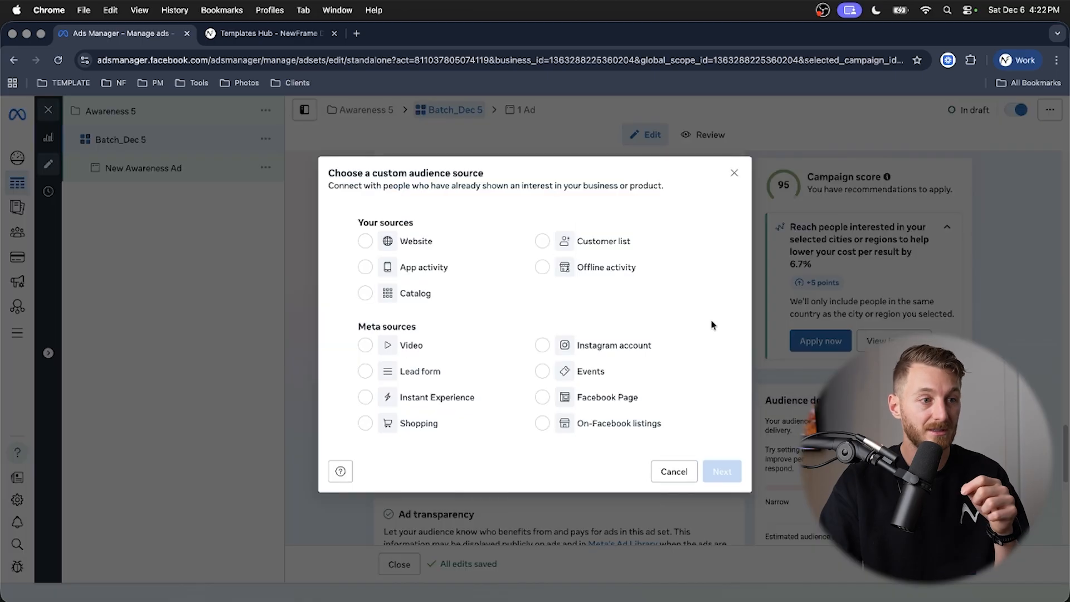
{"action": "left_click", "coordinate": [409, 246]}
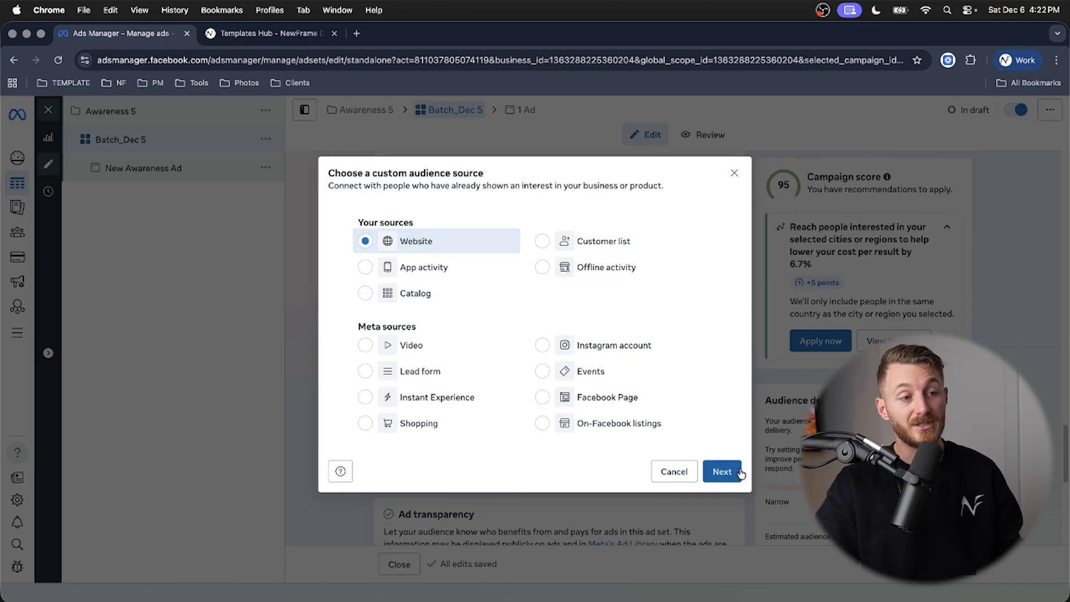
{"action": "left_click", "coordinate": [735, 471]}
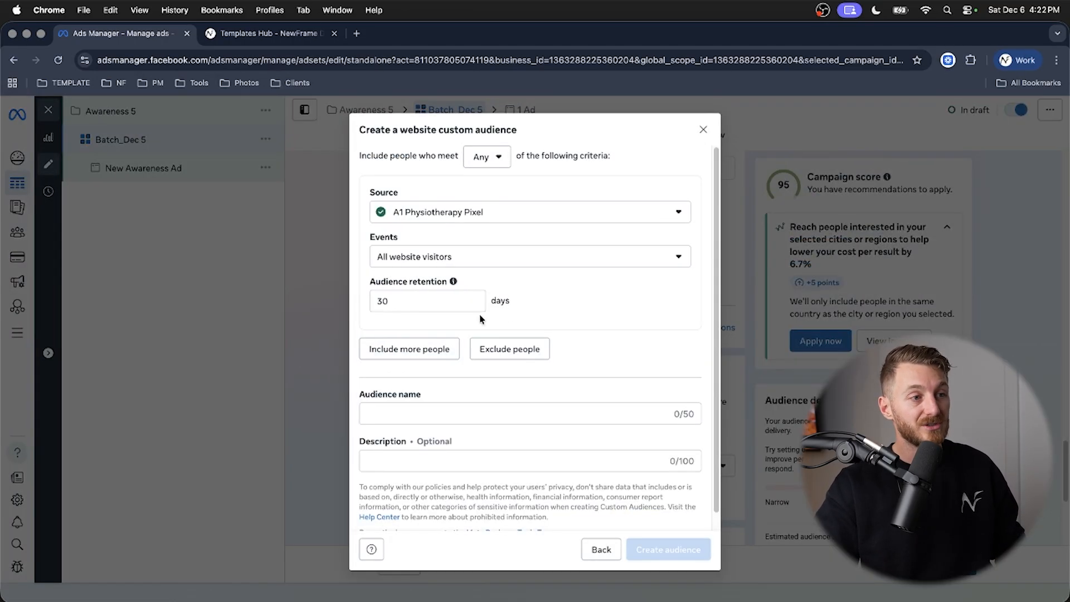
- Set the audience retention to 180 days, name the audience "website" and finish creating it
{"action": "mouse_move", "coordinate": [453, 283]}
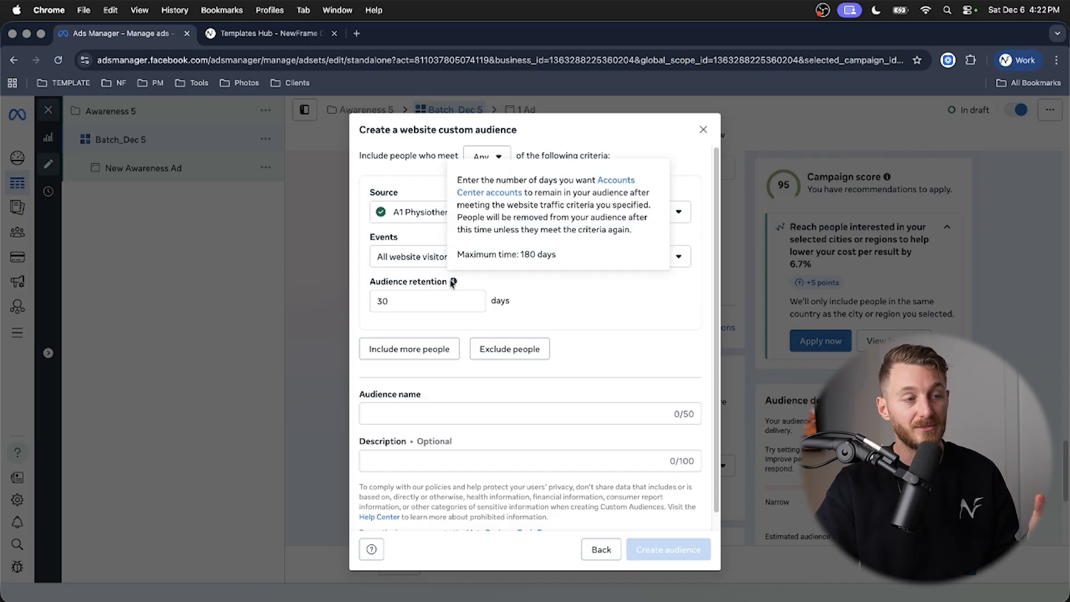
{"action": "double_click", "coordinate": [439, 299]}
{"action": "type", "text": "180"}
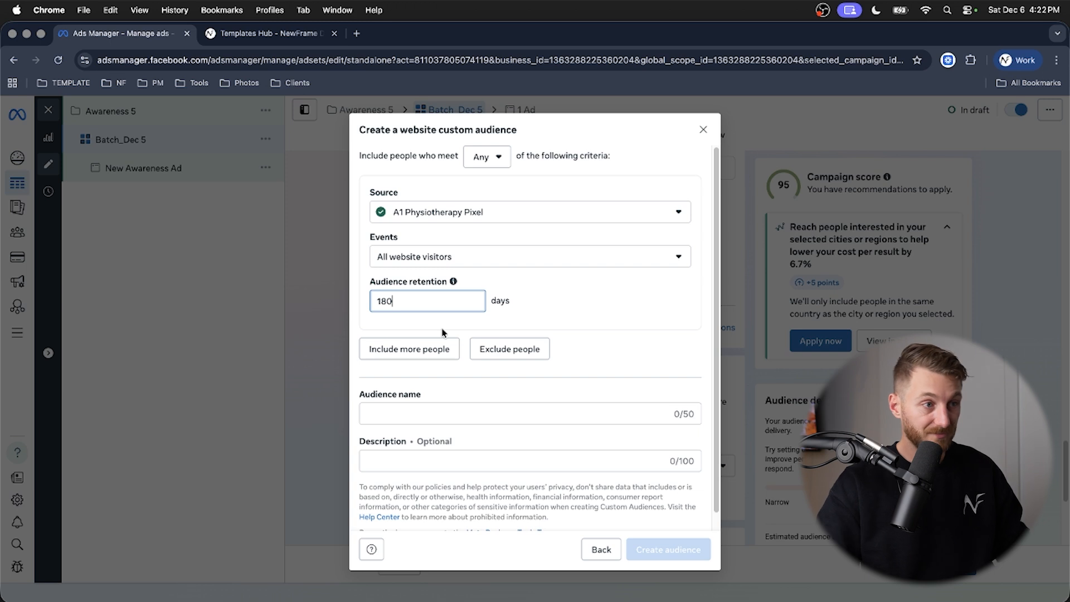
{"action": "left_click", "coordinate": [447, 413]}
{"action": "type", "text": "website"}
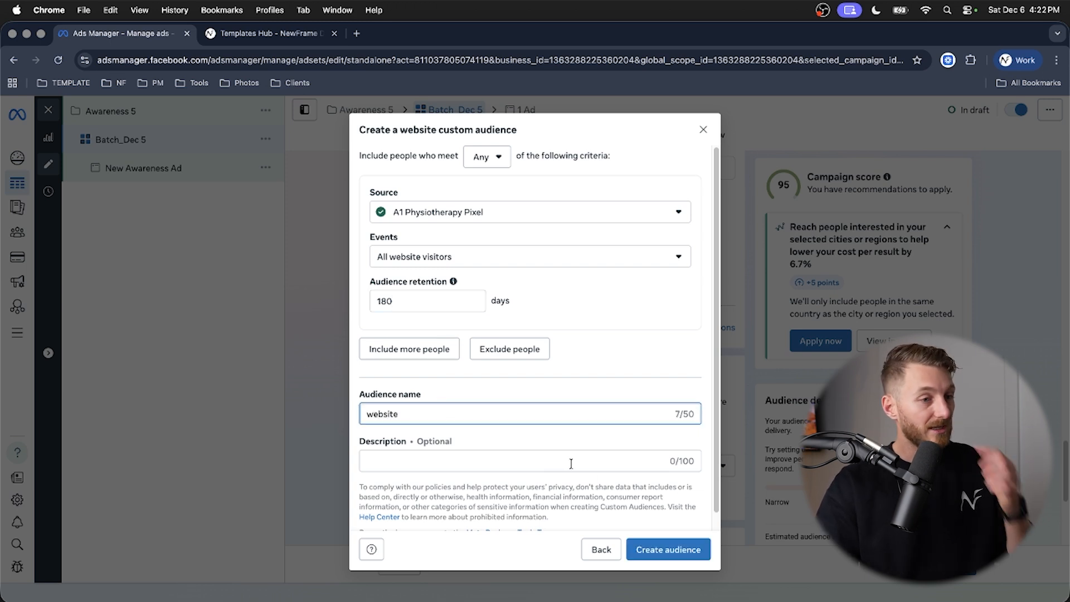
{"action": "left_click", "coordinate": [679, 552]}
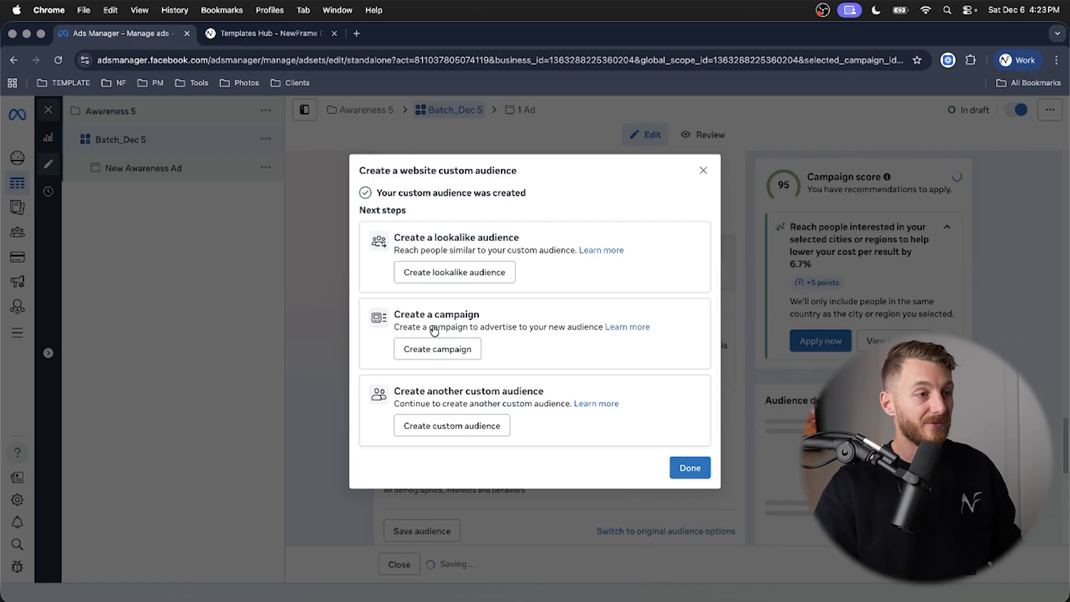
{"action": "left_click", "coordinate": [687, 467]}
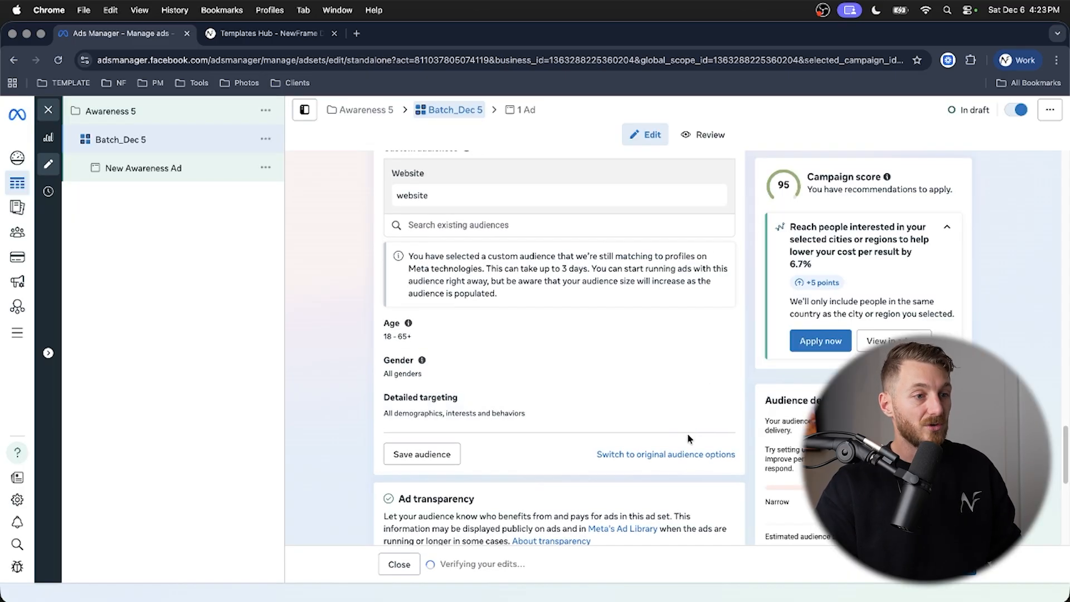
- Try a video-based custom audience of people who have viewed at least 3 seconds of the video
{"action": "scroll", "coordinate": [650, 418], "scroll_direction": "up", "scroll_amount": 2}
{"action": "left_click", "coordinate": [702, 252]}
{"action": "left_click", "coordinate": [698, 284]}
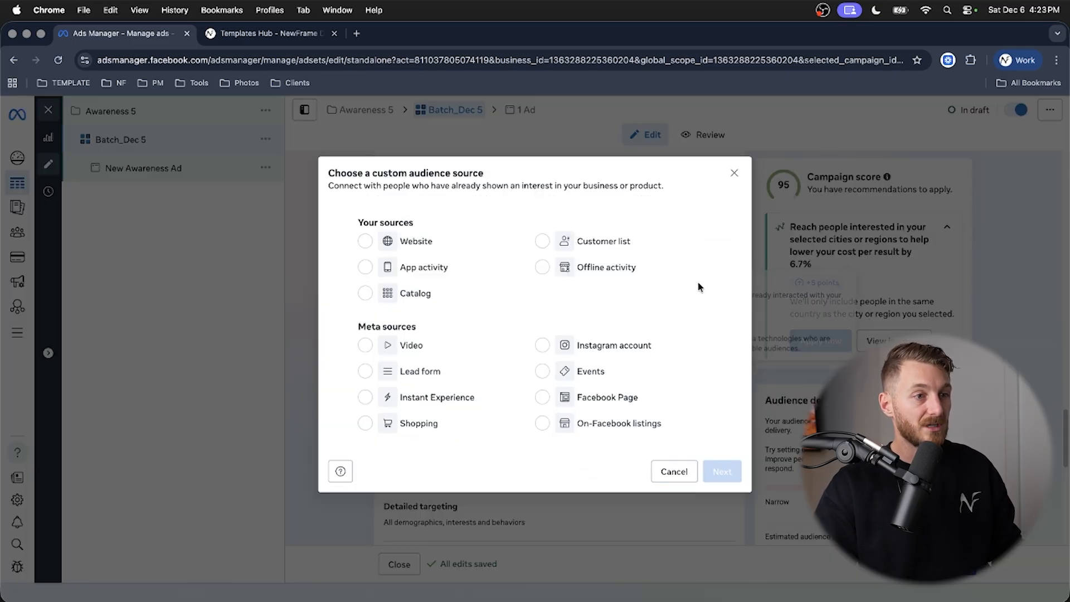
{"action": "left_click", "coordinate": [368, 350]}
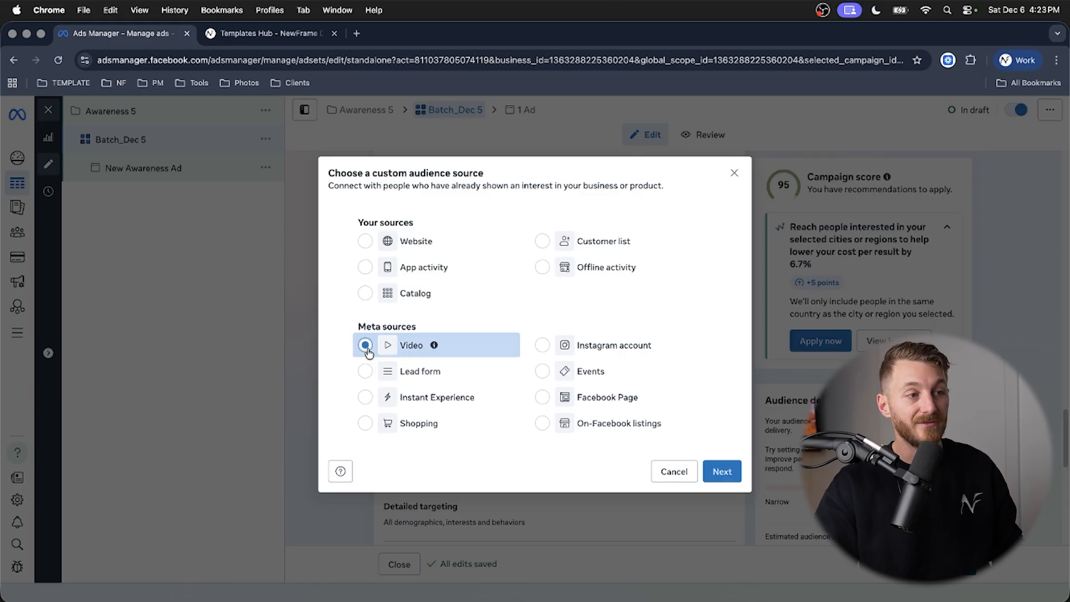
{"action": "left_click", "coordinate": [722, 471]}
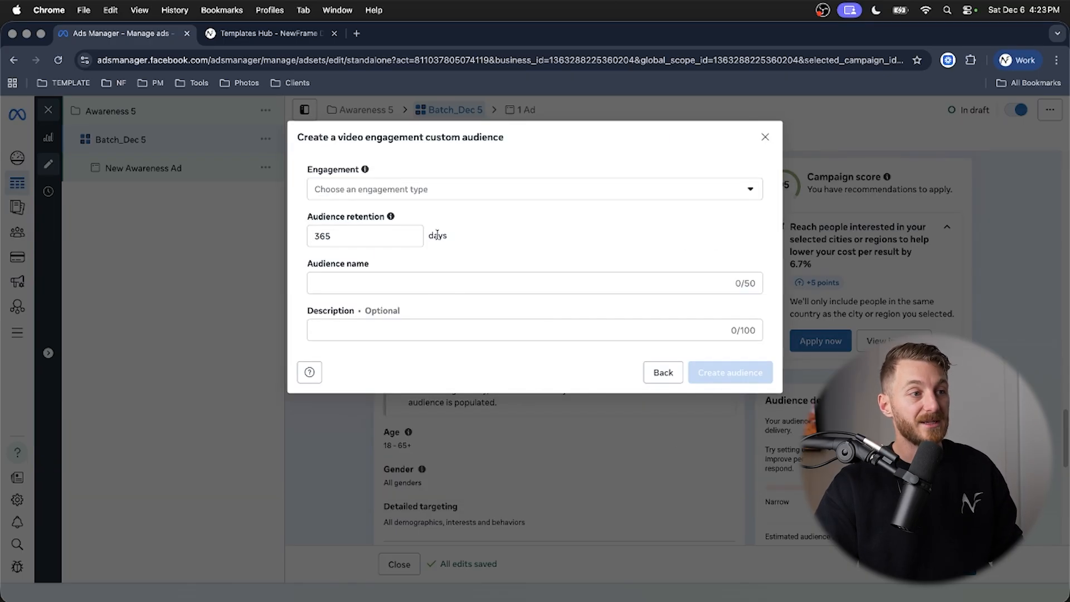
{"action": "left_click", "coordinate": [434, 192]}
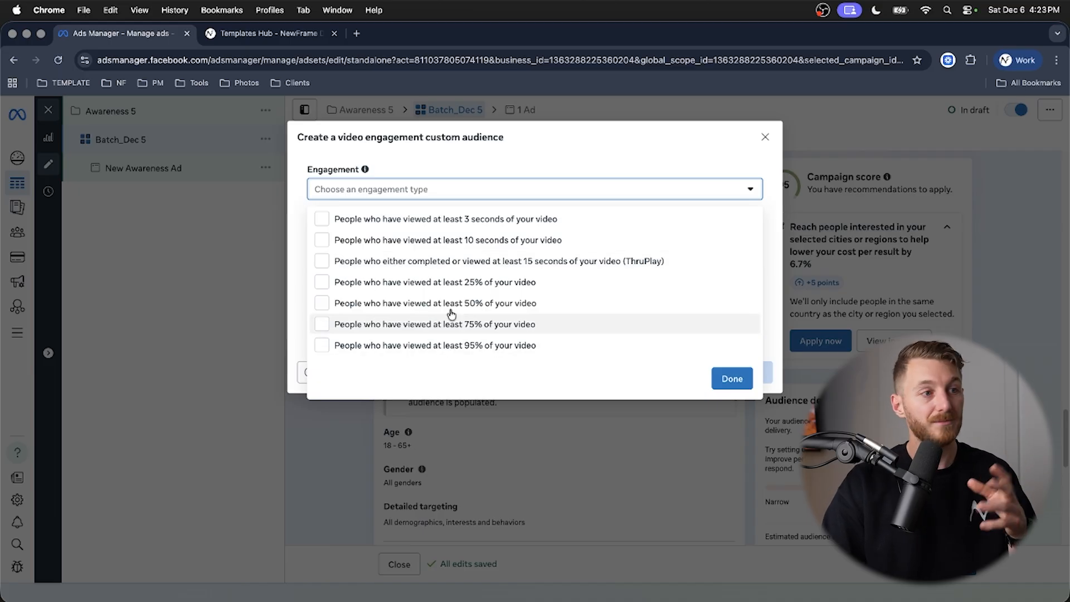
{"action": "left_click", "coordinate": [462, 220]}
{"action": "left_click", "coordinate": [492, 200]}
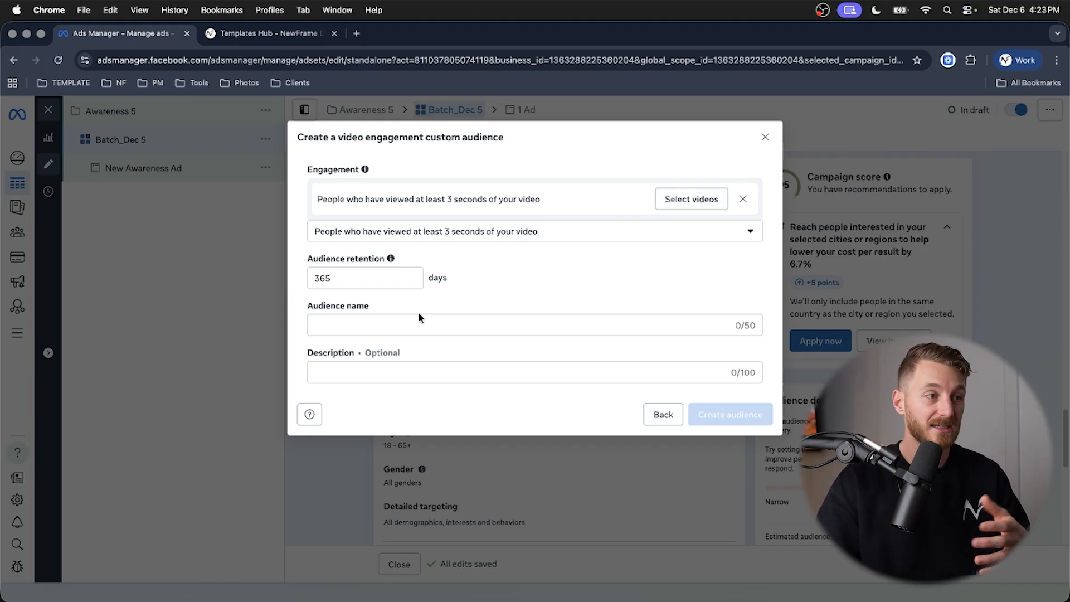
- Check the retention period allowed for the video engagement audience and discard that audience
{"action": "left_click_drag", "start_coordinate": [375, 281], "coordinate": [297, 277]}
{"action": "left_click", "coordinate": [300, 274]}
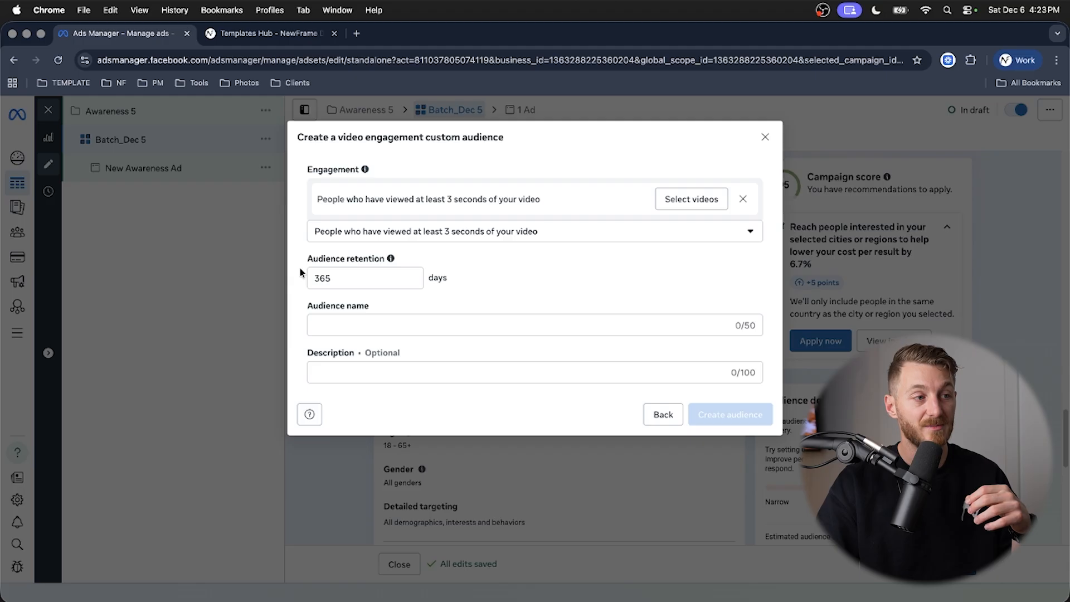
{"action": "mouse_move", "coordinate": [389, 261]}
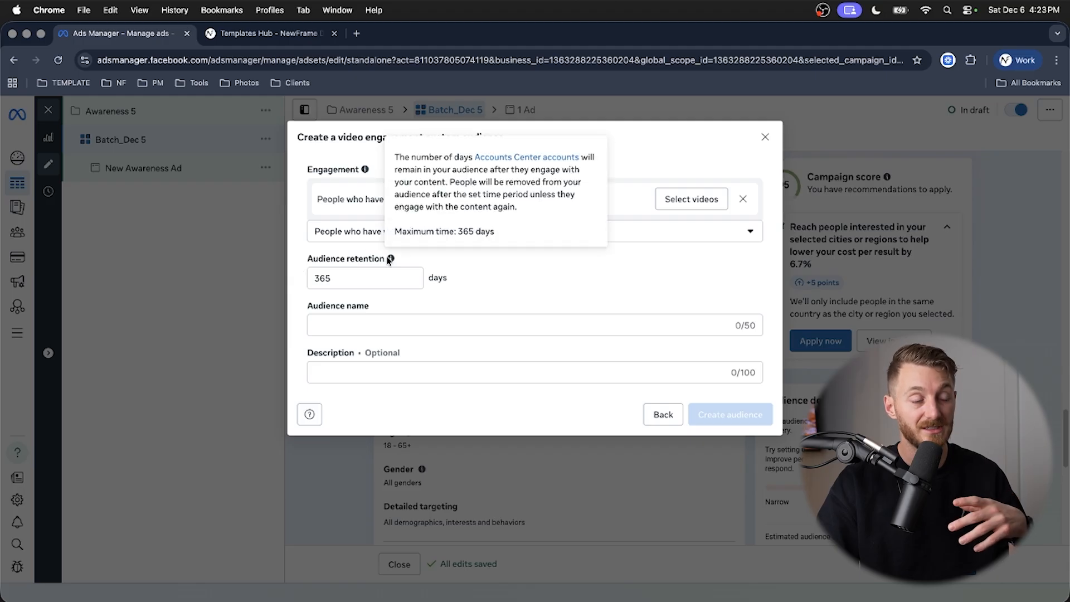
{"action": "left_click_drag", "start_coordinate": [378, 282], "coordinate": [306, 281]}
{"action": "left_click", "coordinate": [306, 280]}
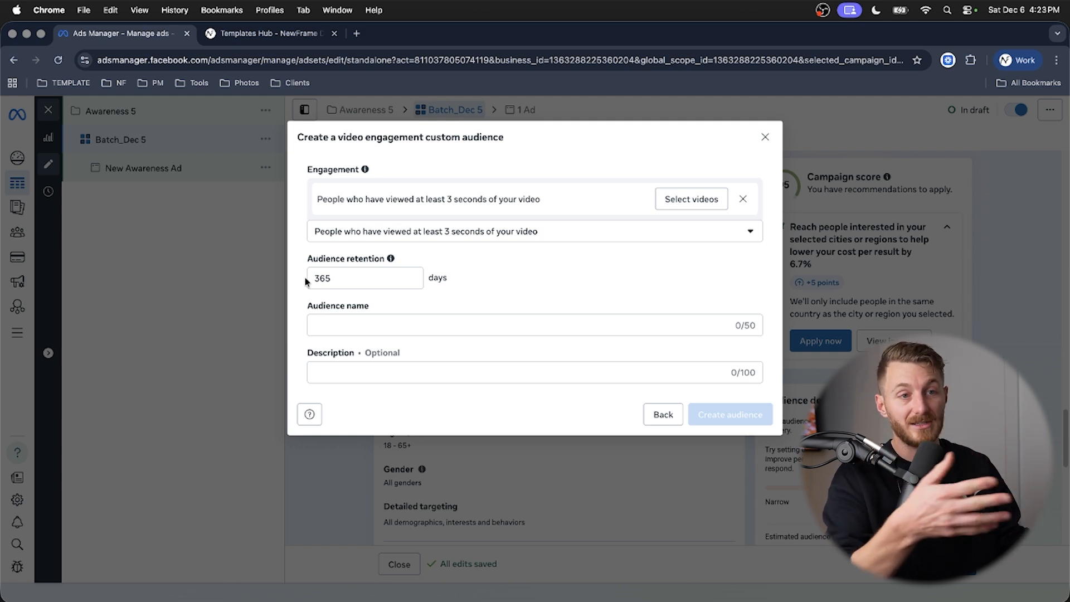
{"action": "left_click", "coordinate": [765, 138]}
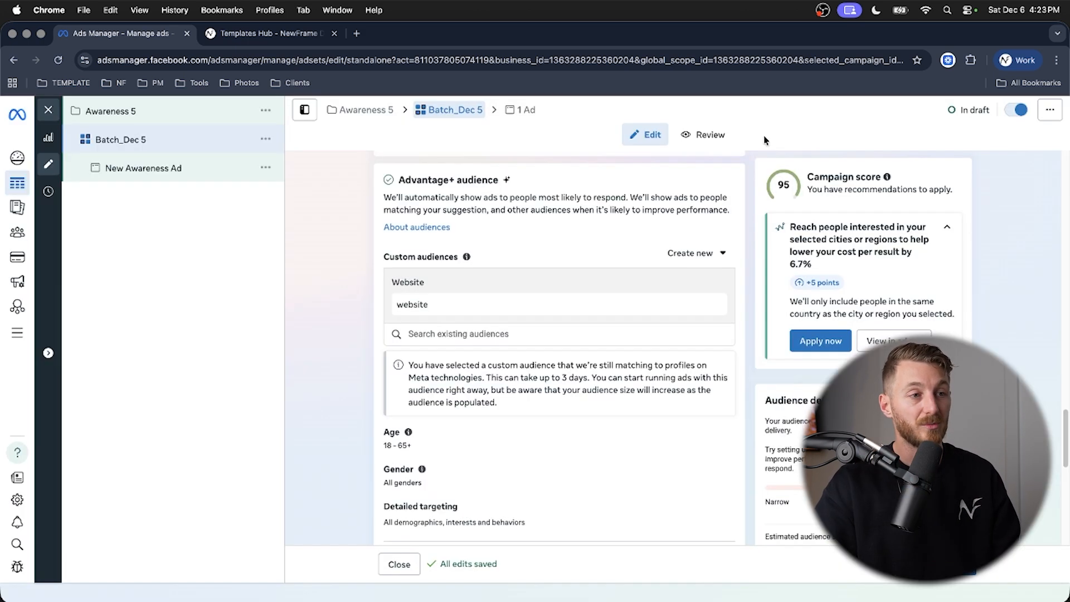
- Try a custom audience based on the Instagram account, check its retention period and discard it
{"action": "left_click", "coordinate": [700, 259]}
{"action": "left_click", "coordinate": [698, 284]}
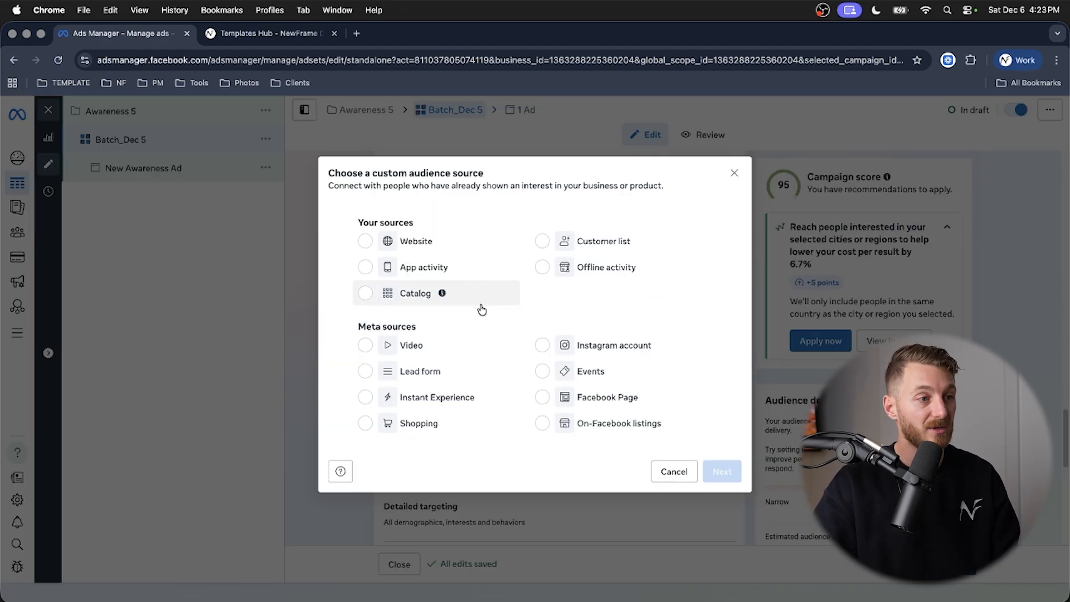
{"action": "left_click", "coordinate": [543, 345]}
{"action": "left_click", "coordinate": [725, 472]}
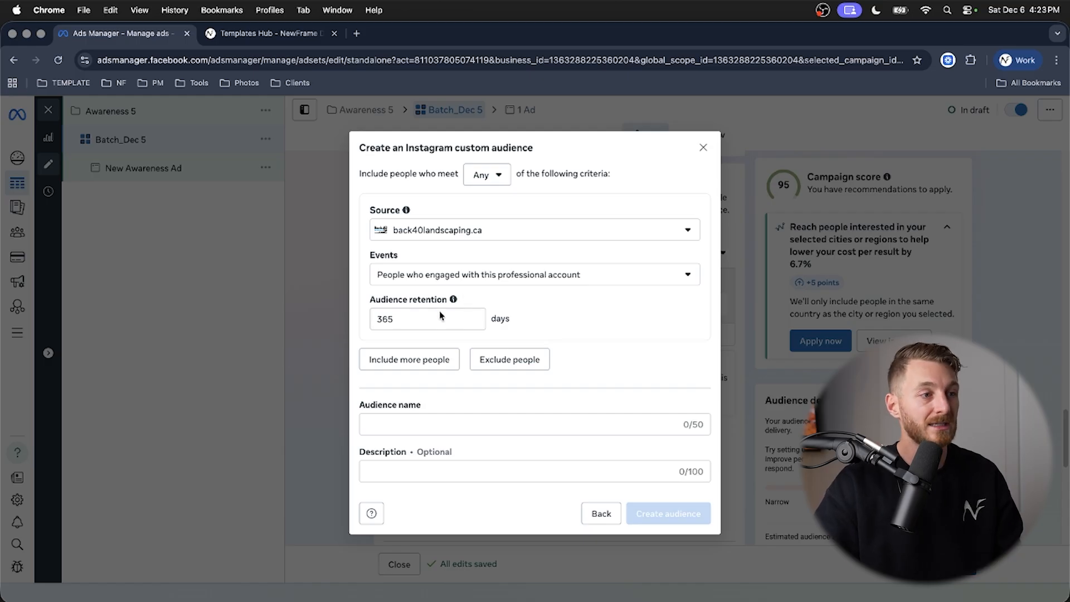
{"action": "double_click", "coordinate": [428, 320]}
{"action": "left_click", "coordinate": [357, 315]}
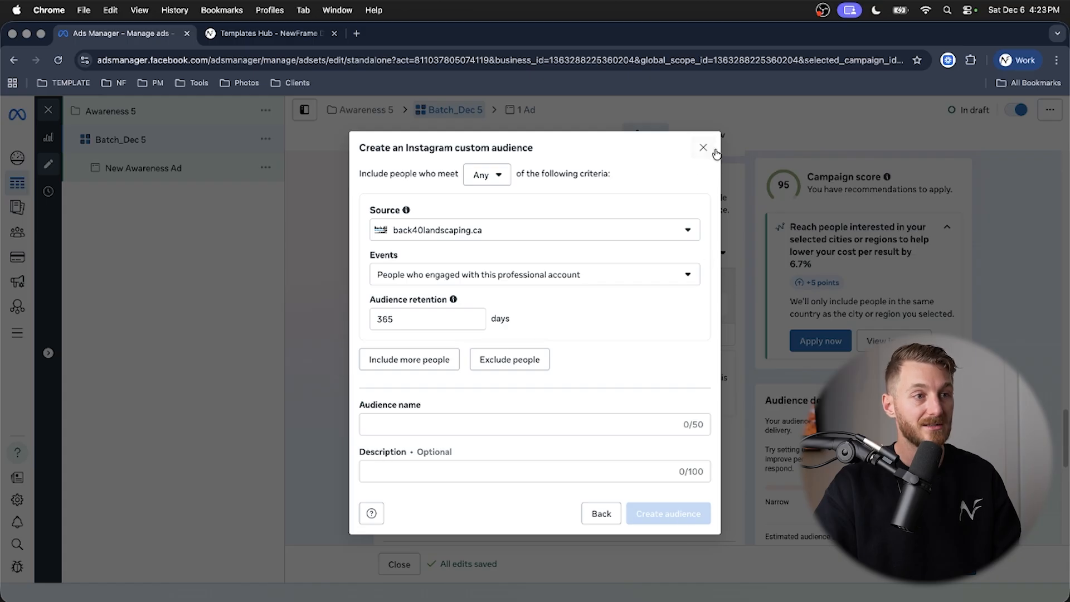
{"action": "left_click", "coordinate": [703, 148]}
- Try a custom audience based on the Facebook Page, check its retention period and discard it
{"action": "left_click", "coordinate": [694, 253]}
{"action": "left_click", "coordinate": [712, 290]}
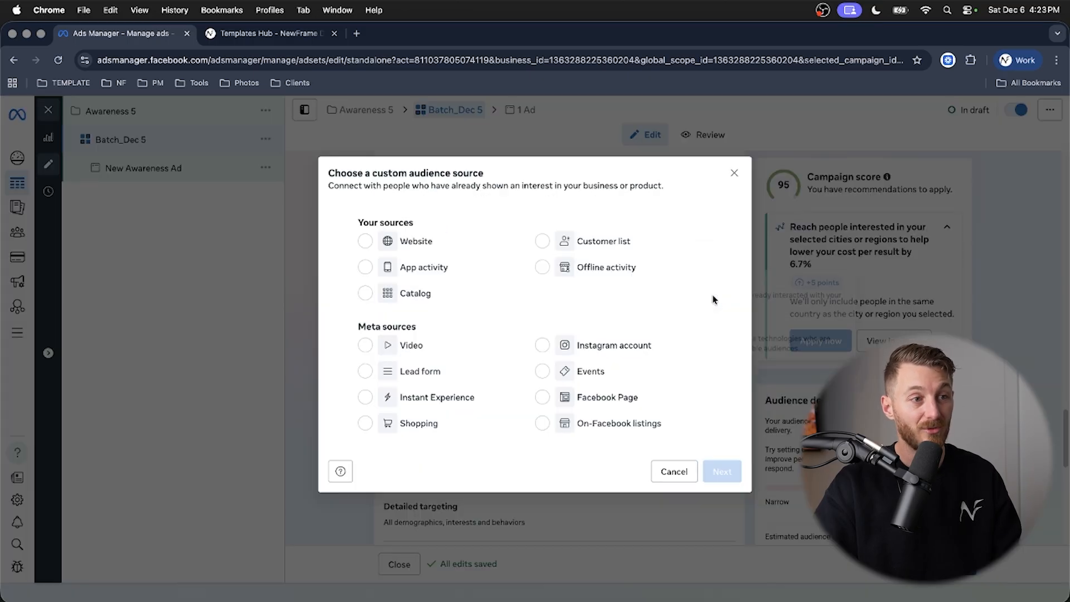
{"action": "left_click", "coordinate": [579, 402]}
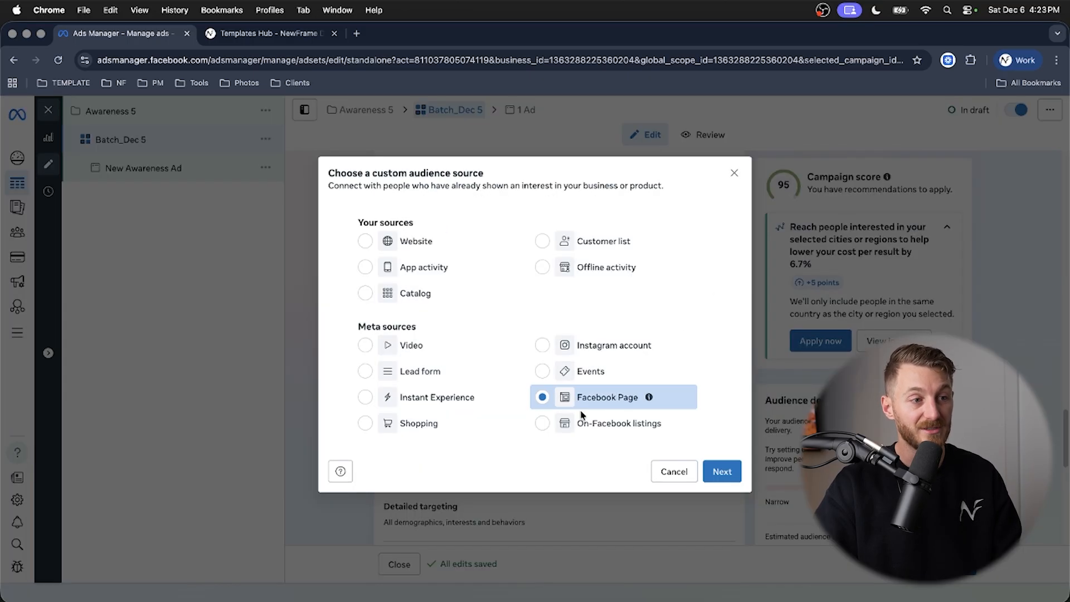
{"action": "left_click", "coordinate": [724, 473]}
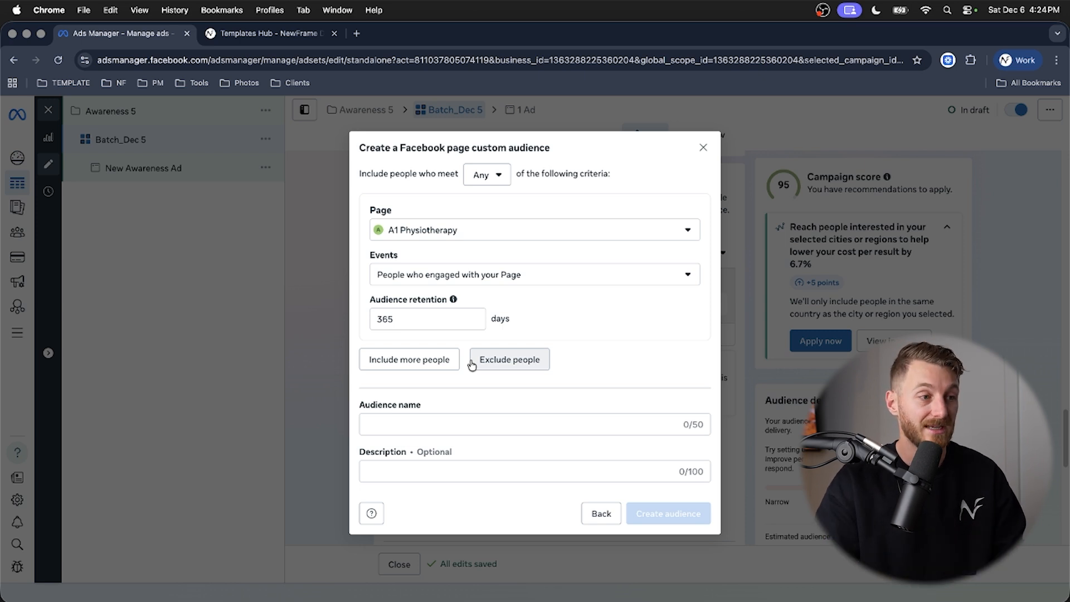
{"action": "left_click", "coordinate": [705, 148]}
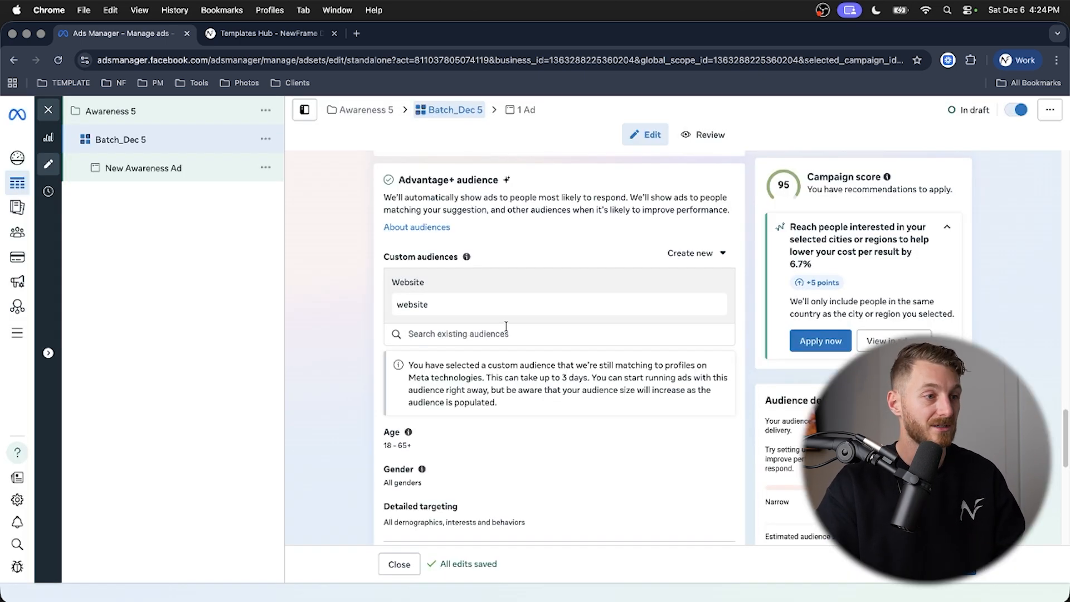
- Add the existing audiences Facebook Engagers_365 Days, Engaged Instagram_365 Days and Website Visitors_180 Days to the ad set's custom audiences
{"action": "left_click", "coordinate": [464, 332]}
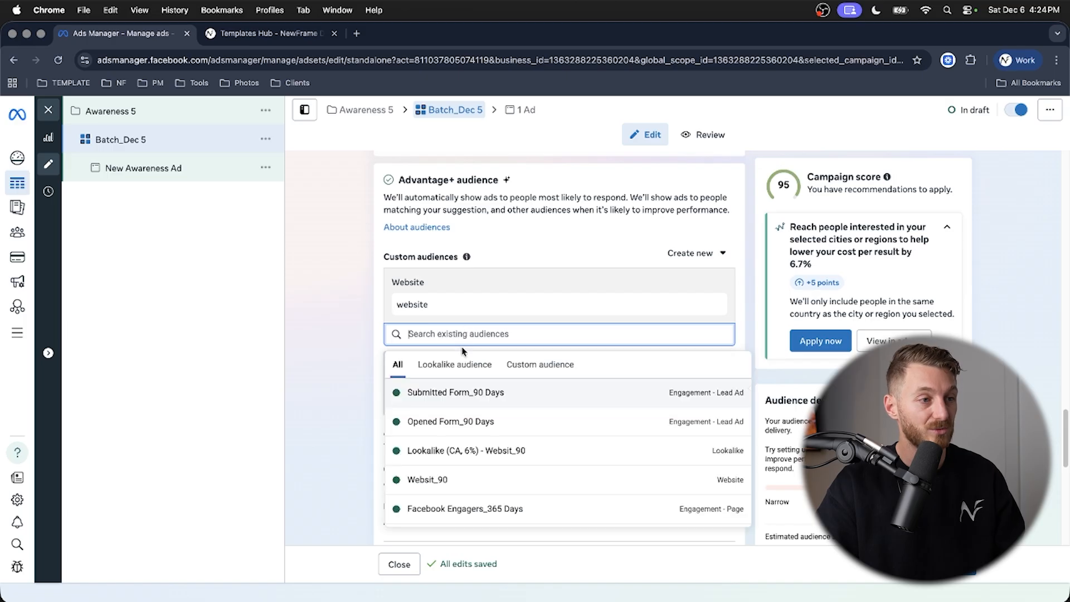
{"action": "scroll", "coordinate": [458, 466], "scroll_direction": "down", "scroll_amount": 1}
{"action": "scroll", "coordinate": [460, 466], "scroll_direction": "down", "scroll_amount": 1}
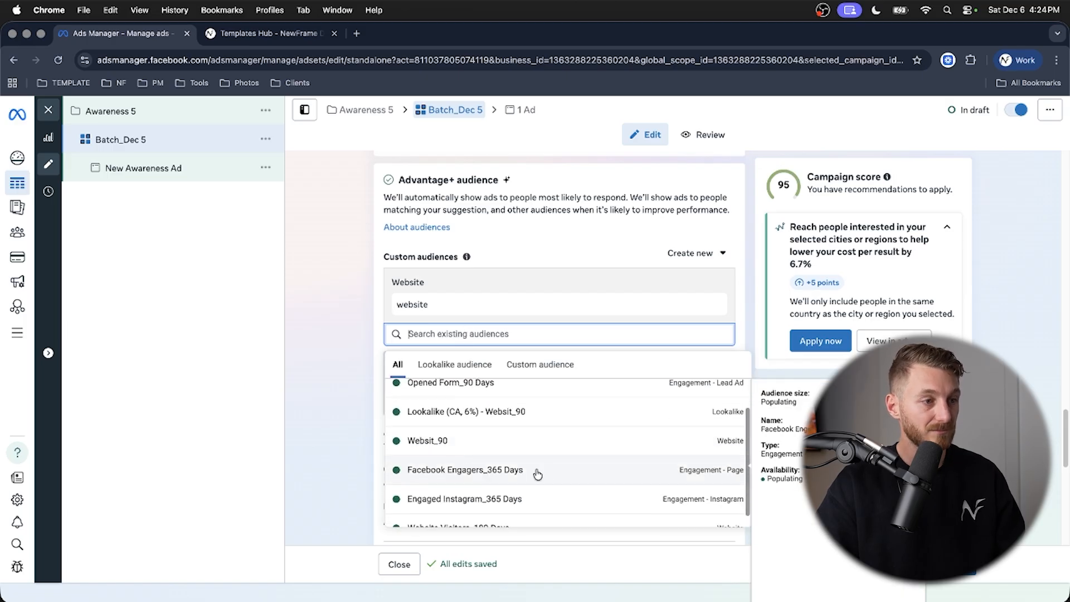
{"action": "left_click", "coordinate": [500, 472]}
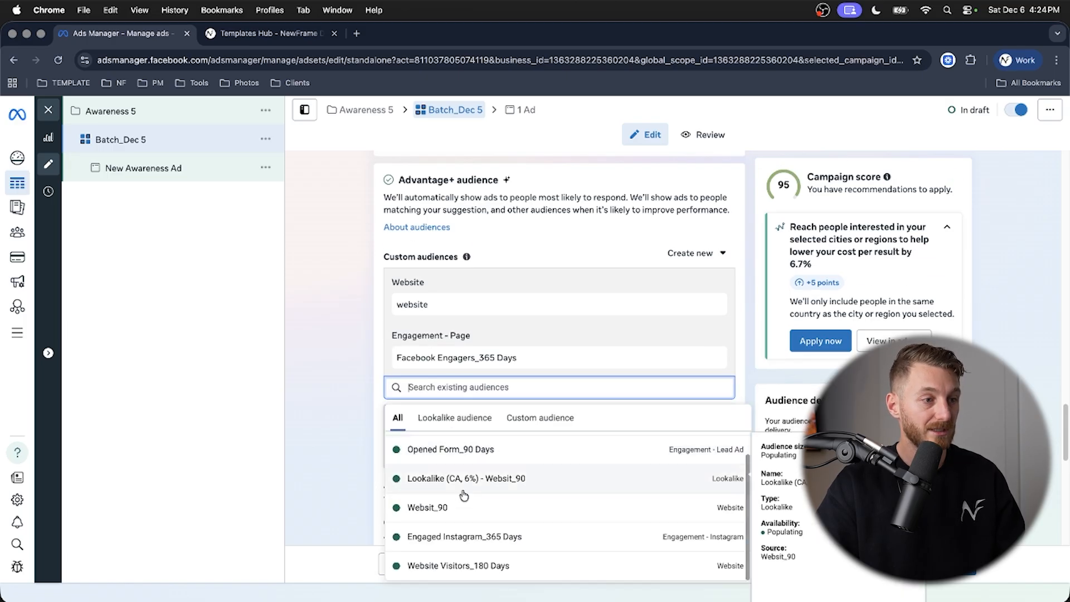
{"action": "left_click", "coordinate": [500, 543]}
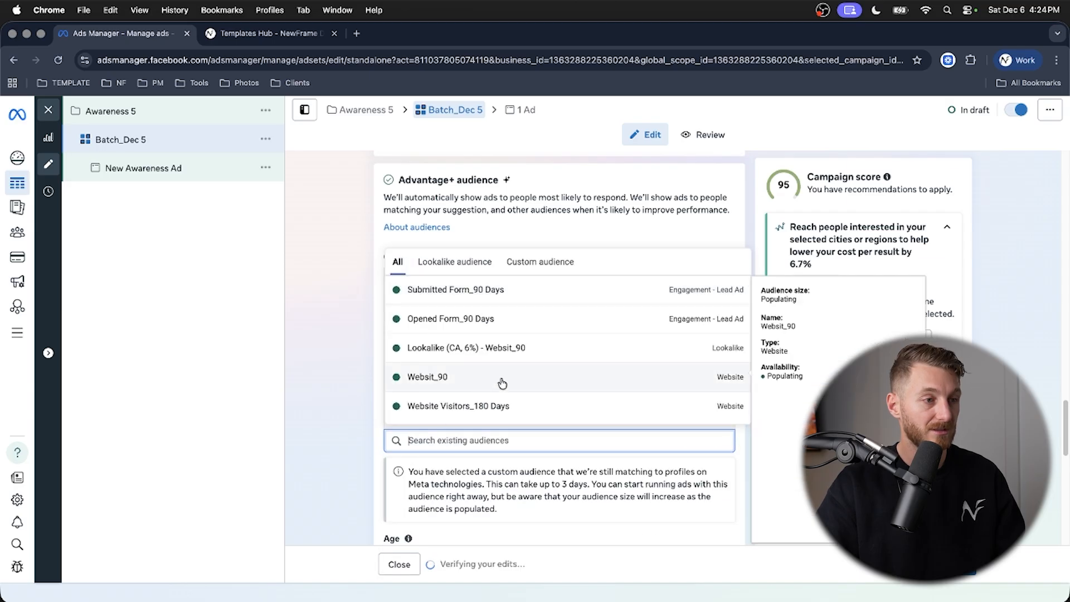
{"action": "left_click", "coordinate": [493, 413]}
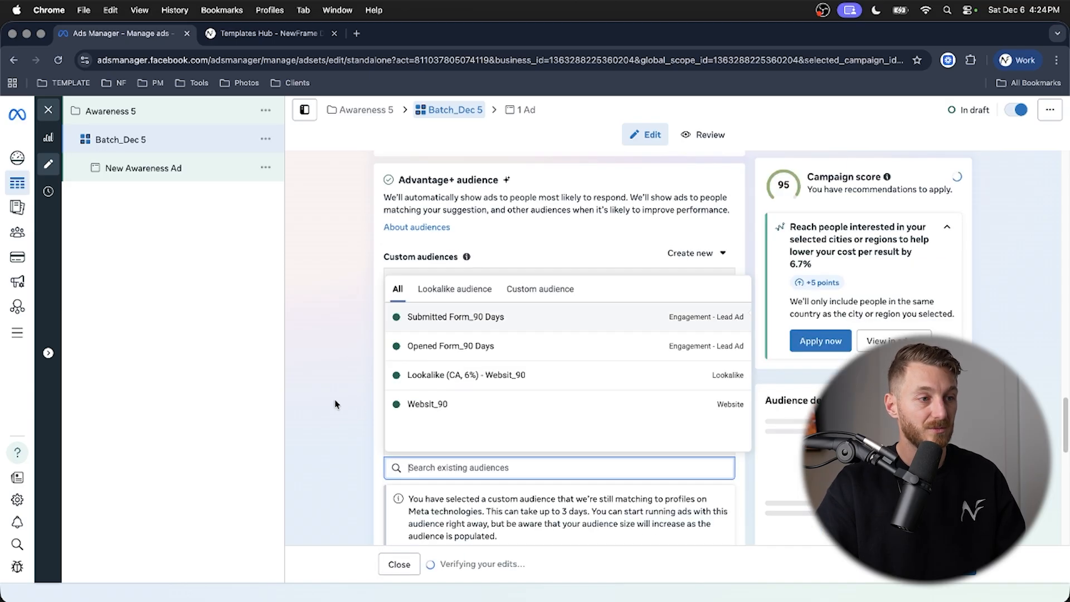
{"action": "left_click", "coordinate": [357, 336]}
- Edit the ad set's placements and switch from Advantage+ to manual placements
{"action": "scroll", "coordinate": [358, 312], "scroll_direction": "down", "scroll_amount": 4}
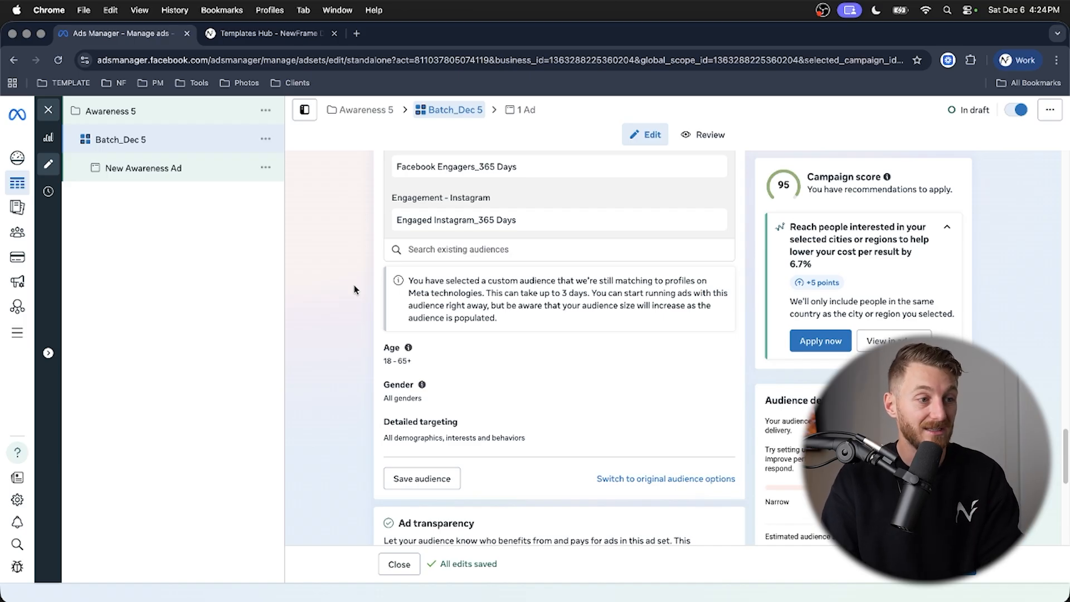
{"action": "scroll", "coordinate": [354, 289], "scroll_direction": "down", "scroll_amount": 5}
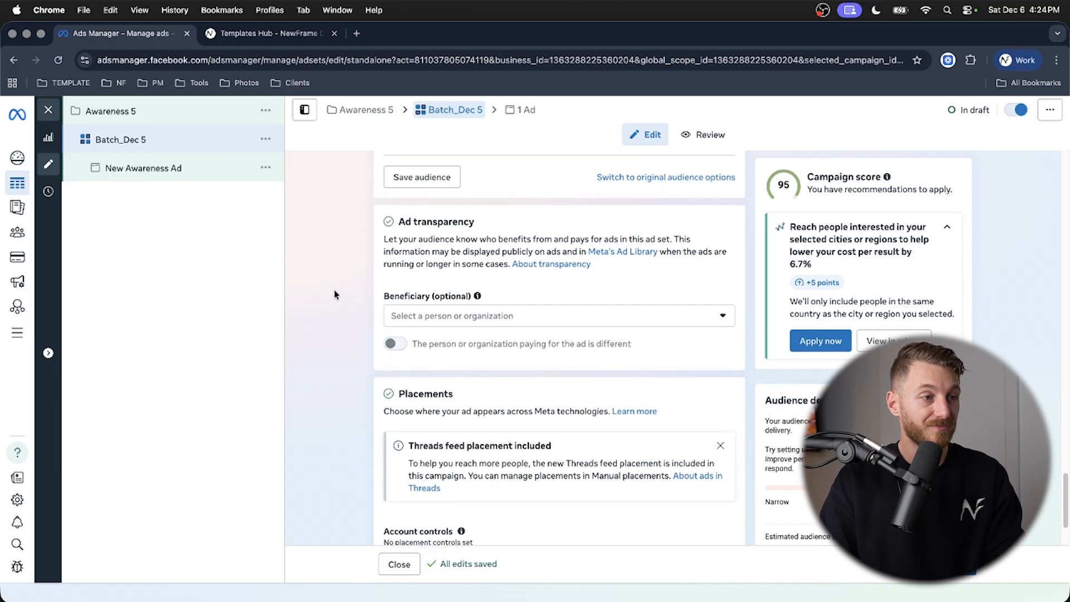
{"action": "scroll", "coordinate": [334, 294], "scroll_direction": "down", "scroll_amount": 2}
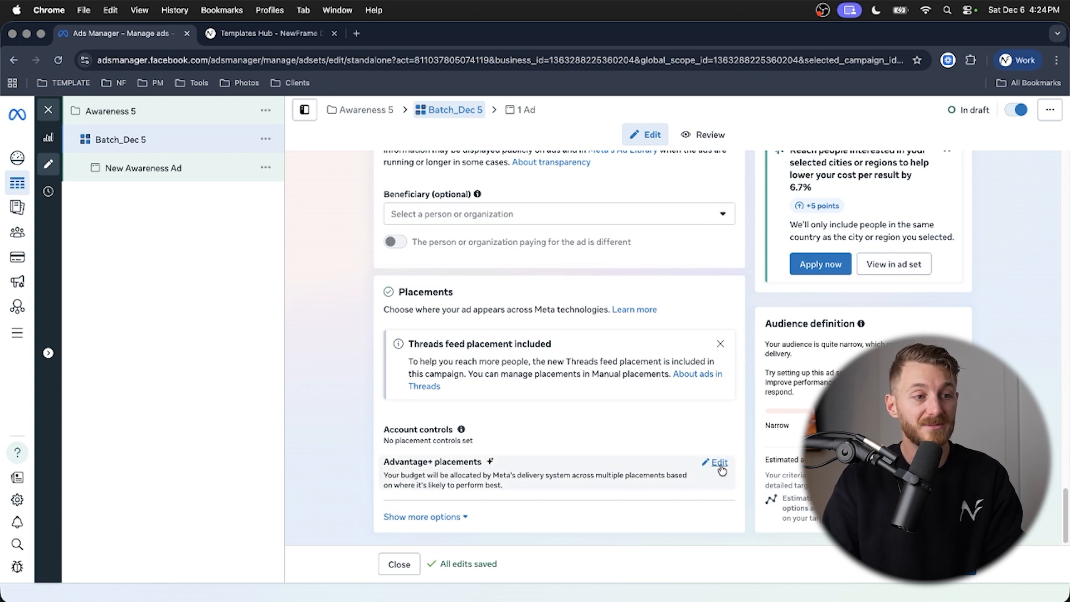
{"action": "left_click", "coordinate": [720, 463]}
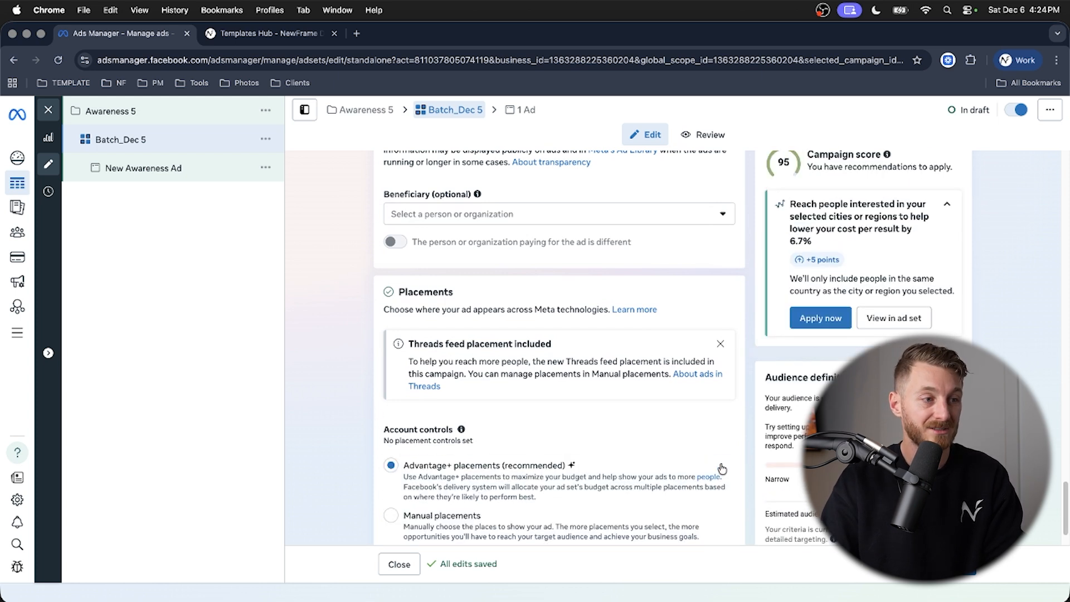
{"action": "scroll", "coordinate": [475, 435], "scroll_direction": "down", "scroll_amount": 2}
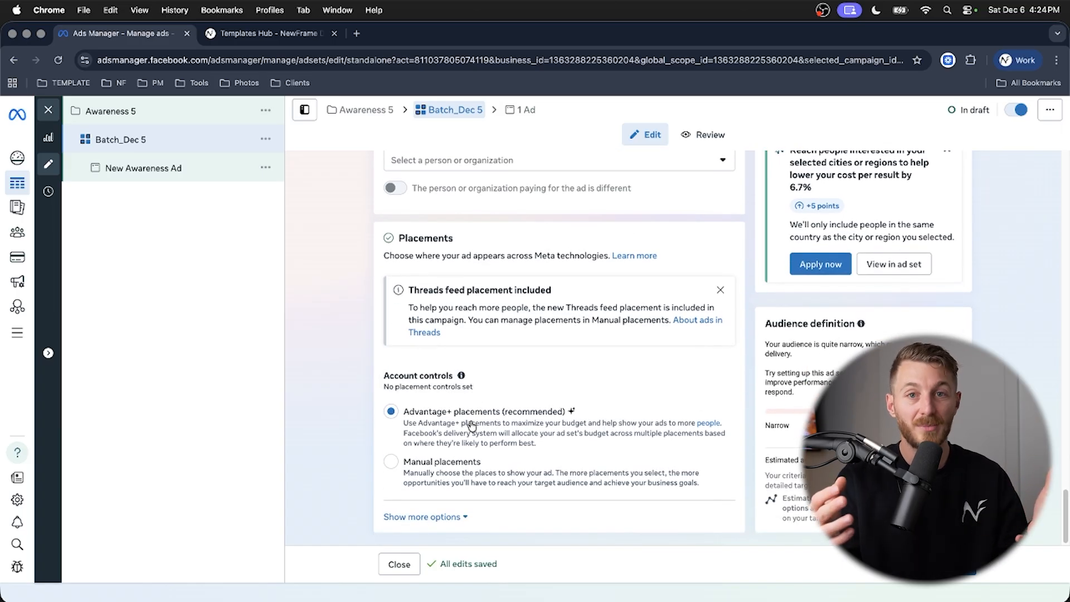
{"action": "left_click", "coordinate": [451, 467]}
- Exclude the Threads and Audience Network platforms from the manual placements
{"action": "scroll", "coordinate": [335, 362], "scroll_direction": "down", "scroll_amount": 10}
{"action": "scroll", "coordinate": [474, 345], "scroll_direction": "down", "scroll_amount": 2}
{"action": "left_click", "coordinate": [602, 328]}
{"action": "scroll", "coordinate": [603, 340], "scroll_direction": "down", "scroll_amount": 3}
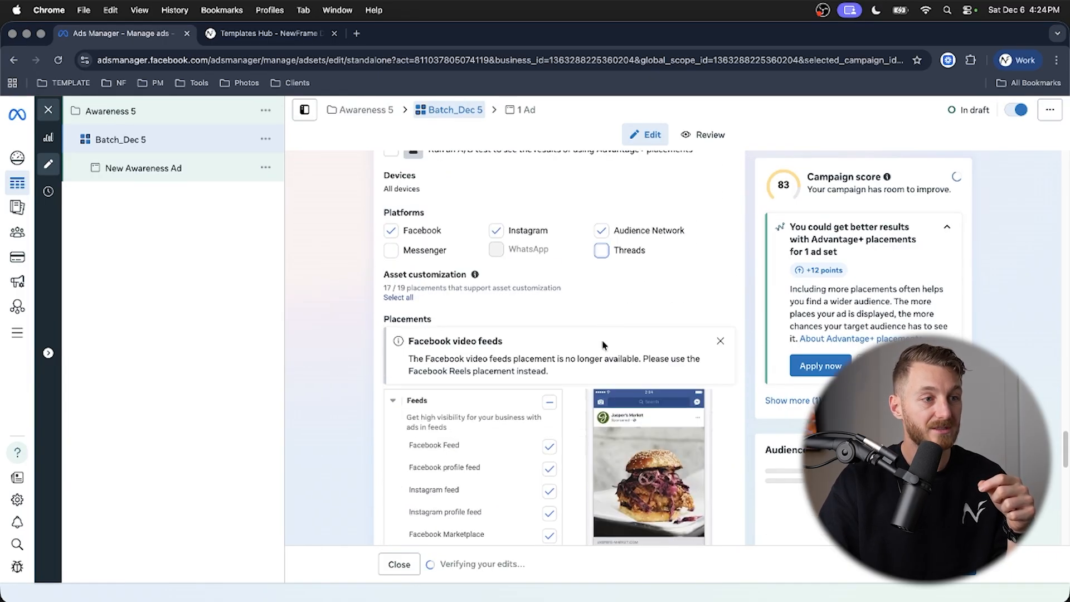
{"action": "left_click", "coordinate": [601, 228]}
{"action": "scroll", "coordinate": [357, 312], "scroll_direction": "down", "scroll_amount": 10}
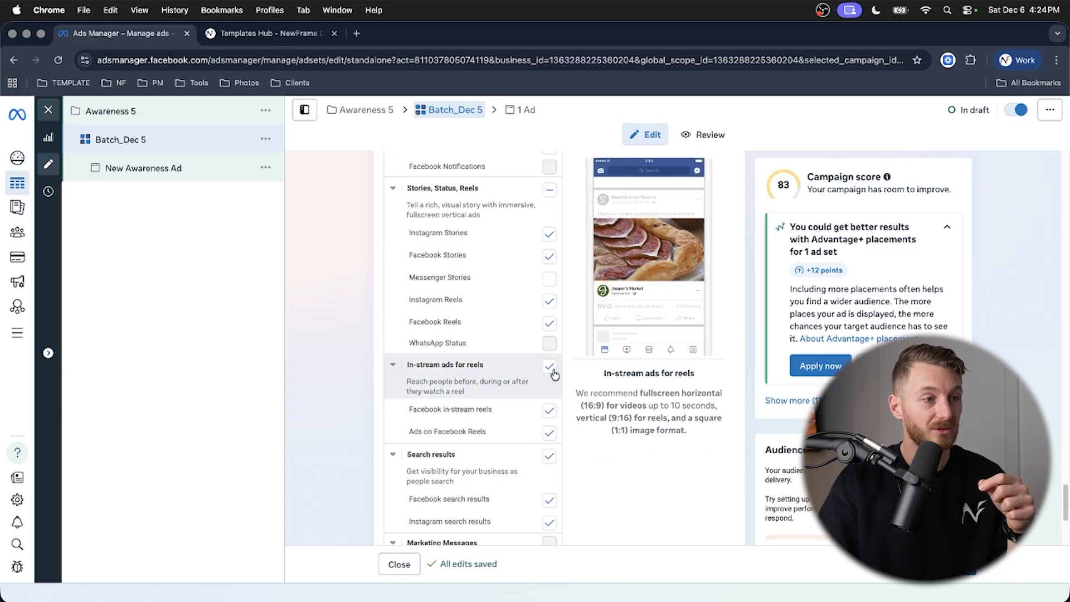
- Exclude the in-stream ads for reels placements and review the rest of the placement list
{"action": "left_click", "coordinate": [550, 367]}
{"action": "scroll", "coordinate": [345, 353], "scroll_direction": "up", "scroll_amount": 4}
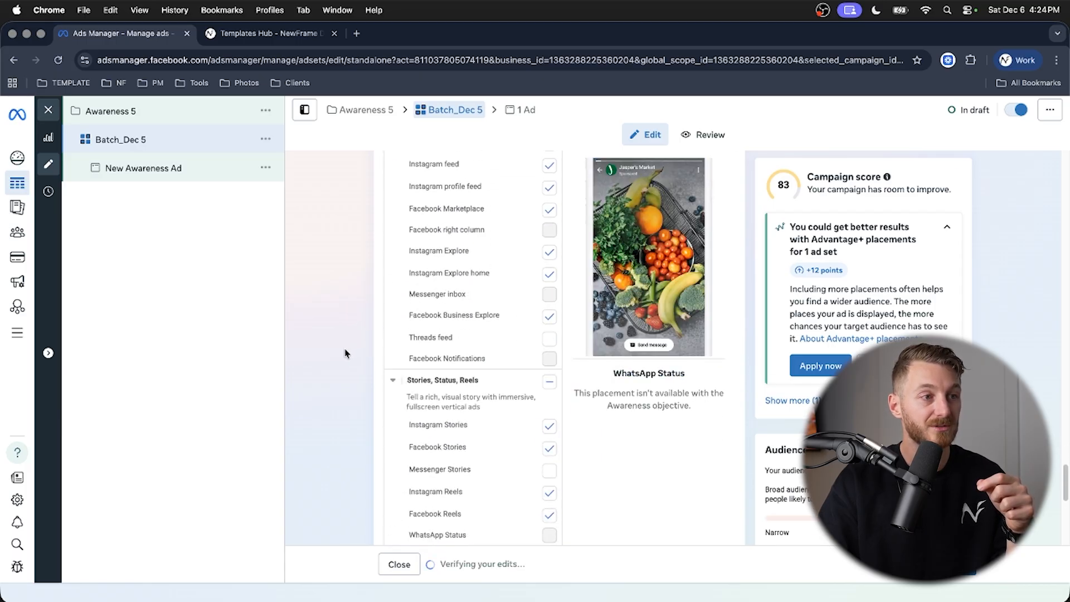
{"action": "scroll", "coordinate": [345, 353], "scroll_direction": "down", "scroll_amount": 1}
{"action": "scroll", "coordinate": [346, 353], "scroll_direction": "down", "scroll_amount": 3}
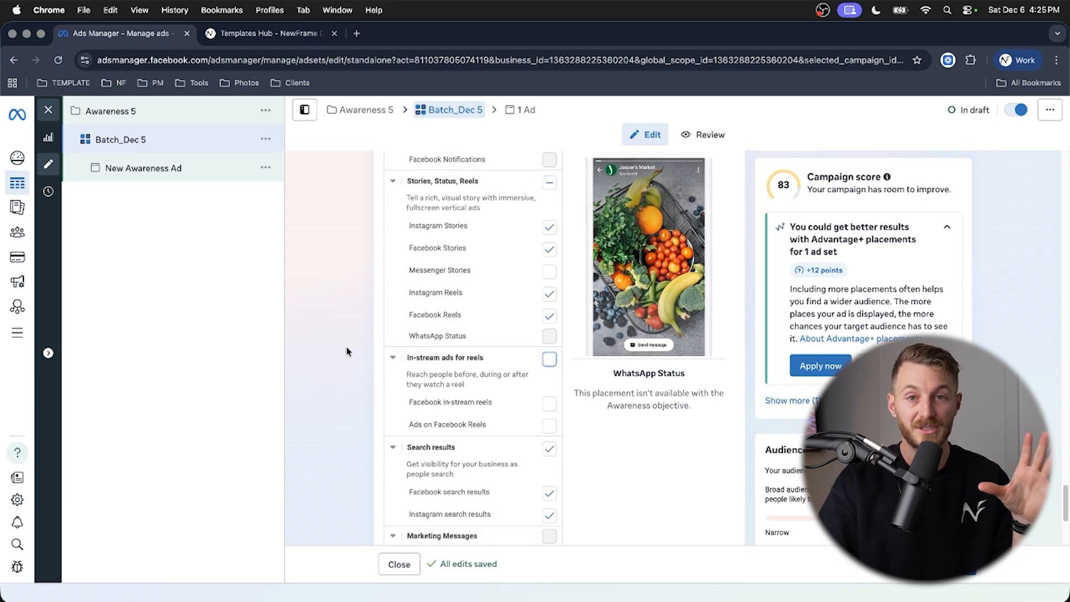
{"action": "scroll", "coordinate": [346, 352], "scroll_direction": "down", "scroll_amount": 1}
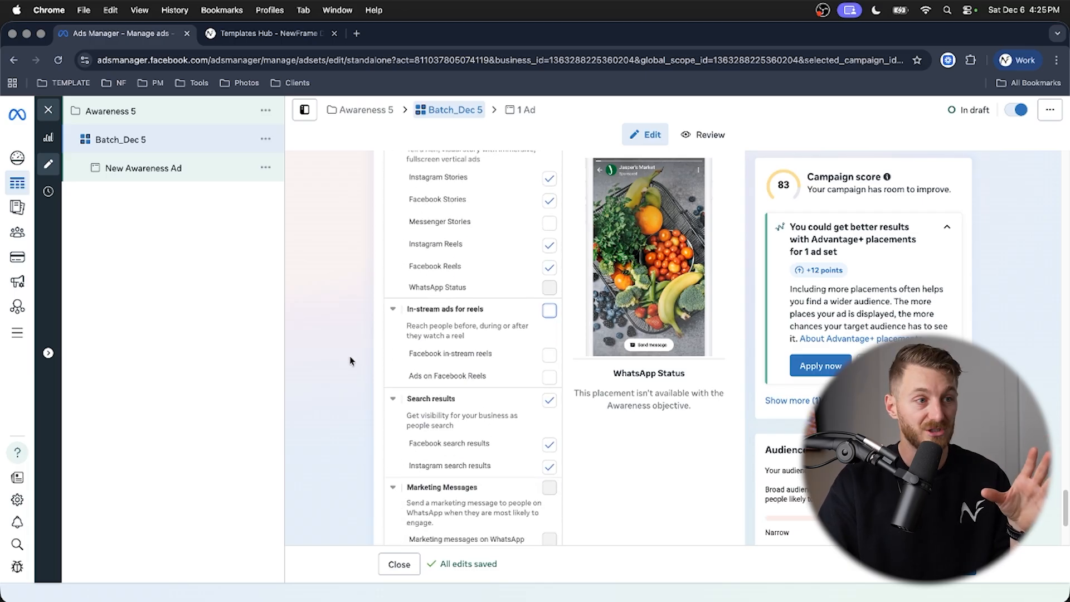
{"action": "scroll", "coordinate": [351, 360], "scroll_direction": "down", "scroll_amount": 3}
{"action": "scroll", "coordinate": [379, 421], "scroll_direction": "up", "scroll_amount": 5}
{"action": "scroll", "coordinate": [379, 422], "scroll_direction": "up", "scroll_amount": 2}
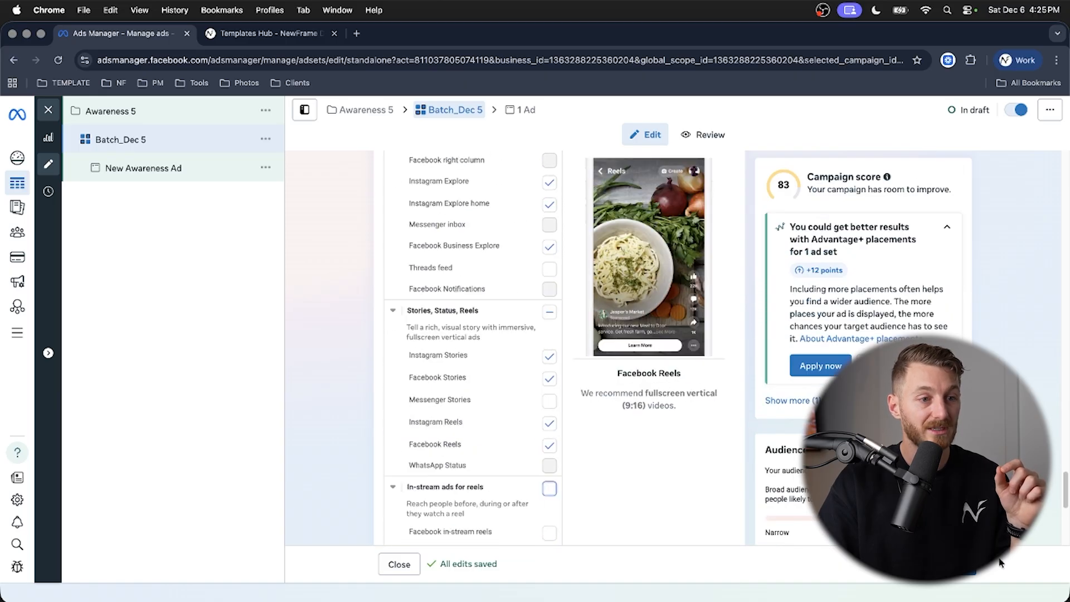
- Open the New Awareness Ad and set its Facebook Page identity to A1 Physiotherapy
{"action": "left_click", "coordinate": [132, 168]}
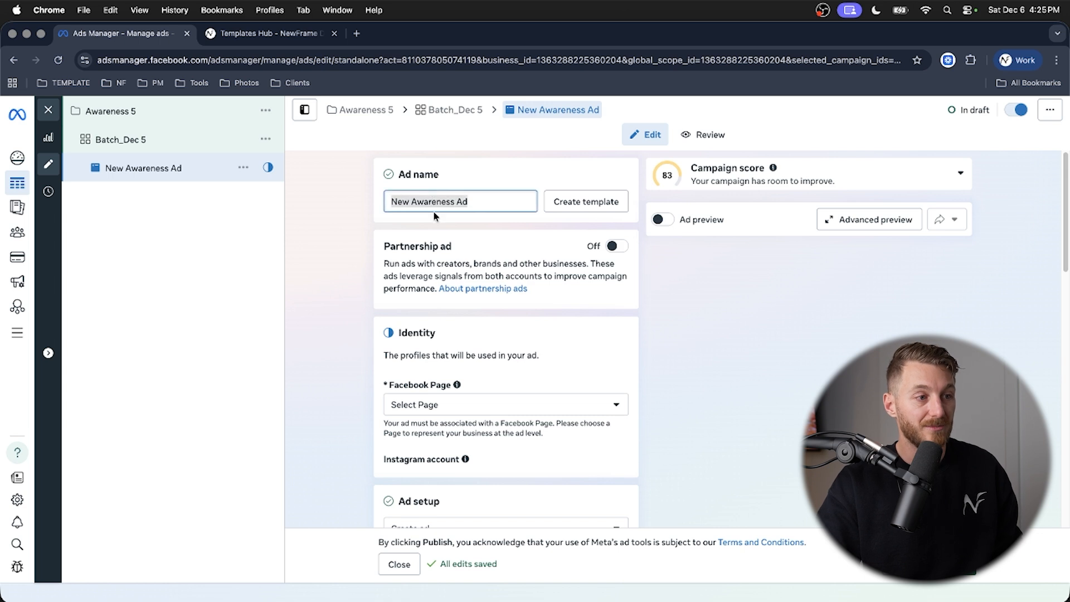
{"action": "left_click", "coordinate": [433, 406]}
{"action": "left_click", "coordinate": [437, 295]}
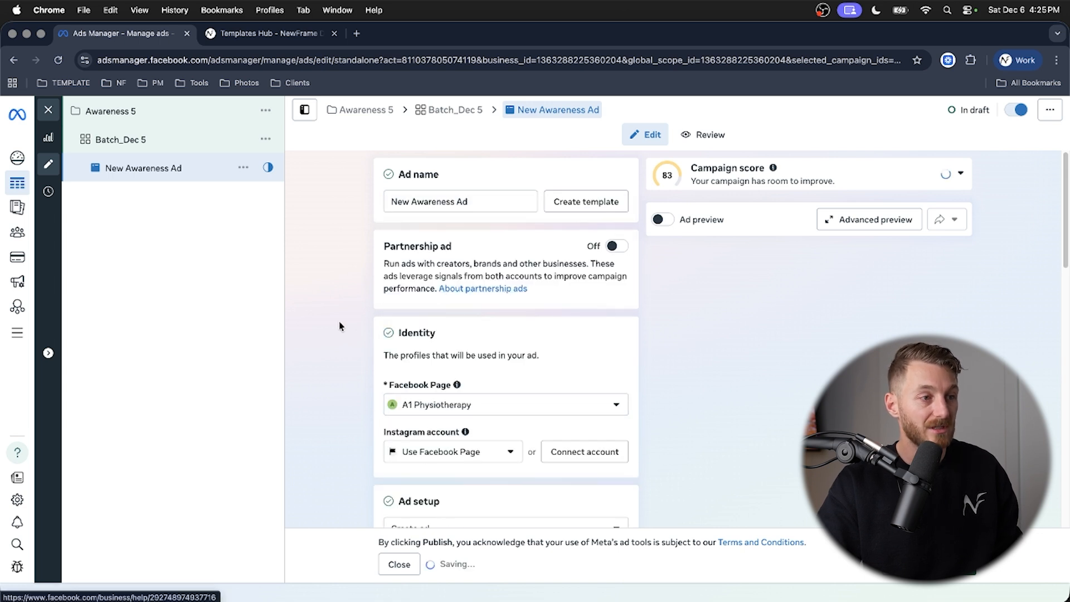
- Turn off multi-advertiser ads in the ad setup, keeping the single image or video format
{"action": "scroll", "coordinate": [345, 329], "scroll_direction": "down", "scroll_amount": 5}
{"action": "scroll", "coordinate": [359, 332], "scroll_direction": "down", "scroll_amount": 1}
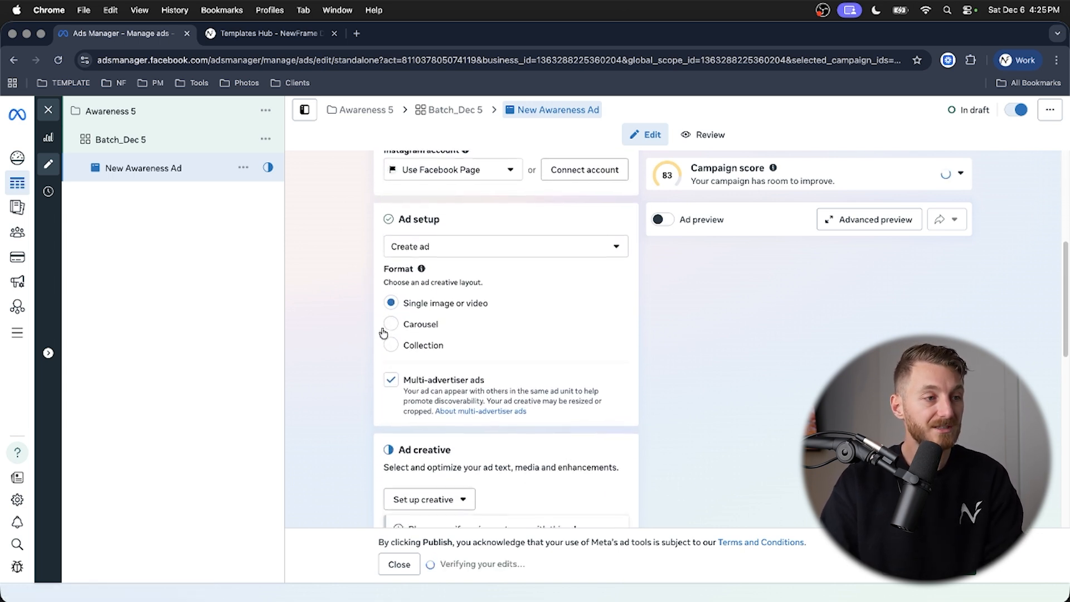
{"action": "left_click", "coordinate": [391, 378]}
{"action": "scroll", "coordinate": [357, 351], "scroll_direction": "down", "scroll_amount": 5}
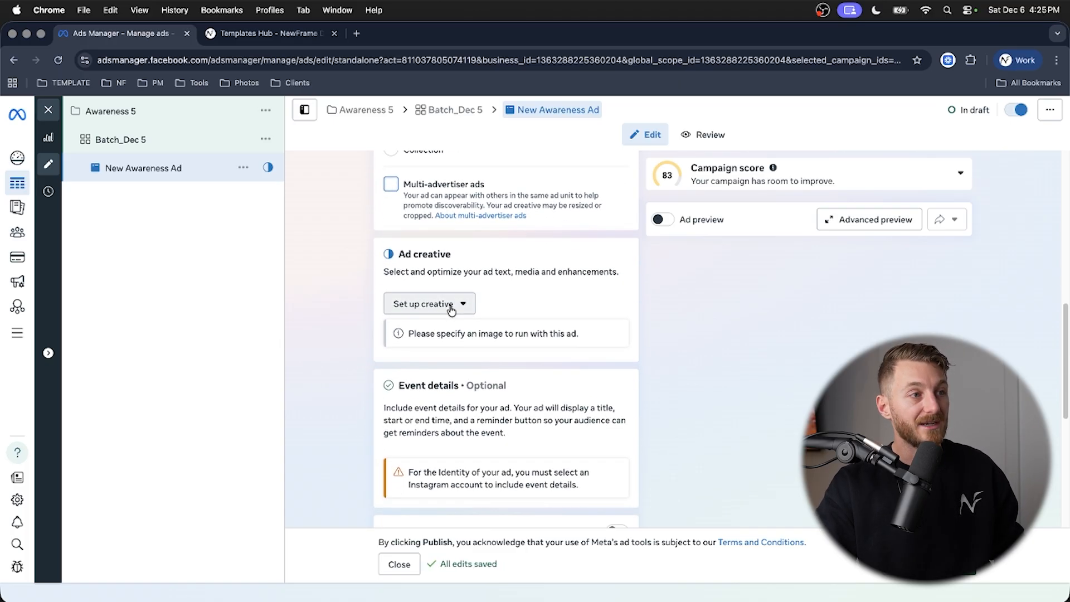
- Switch to the Templates Hub page and filter the marketing library to the Meta Ads platform
{"action": "left_click", "coordinate": [268, 35]}
{"action": "left_click", "coordinate": [721, 344]}
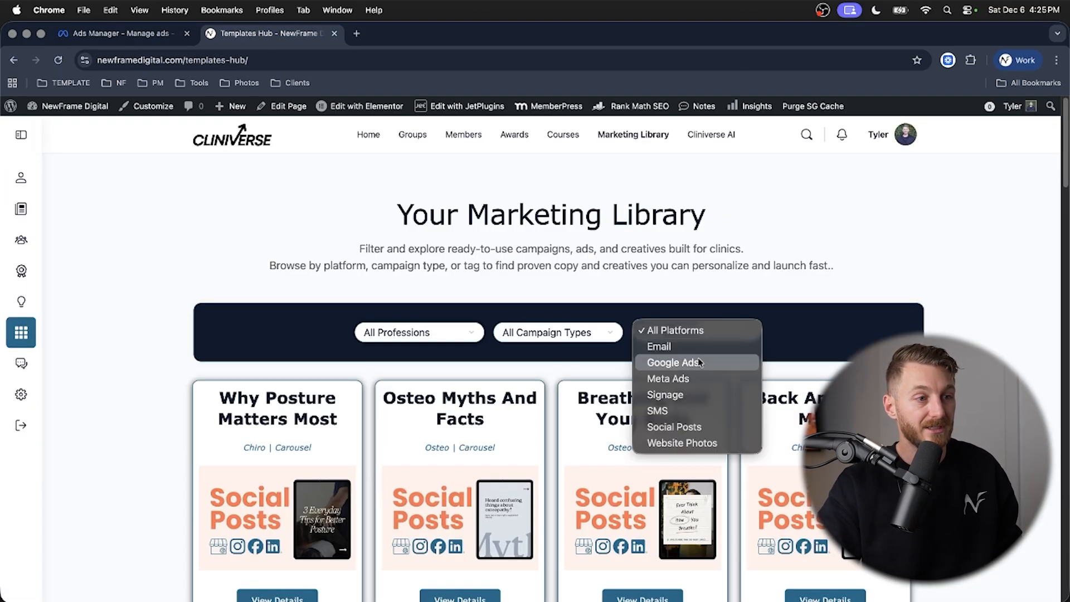
{"action": "left_click", "coordinate": [695, 378]}
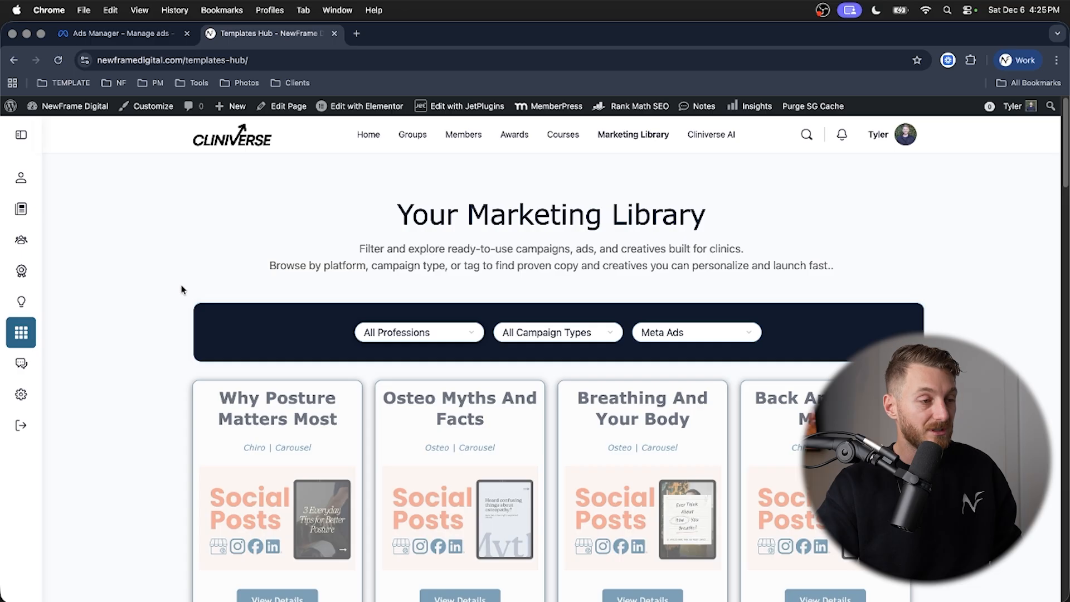
{"action": "scroll", "coordinate": [156, 311], "scroll_direction": "down", "scroll_amount": 5}
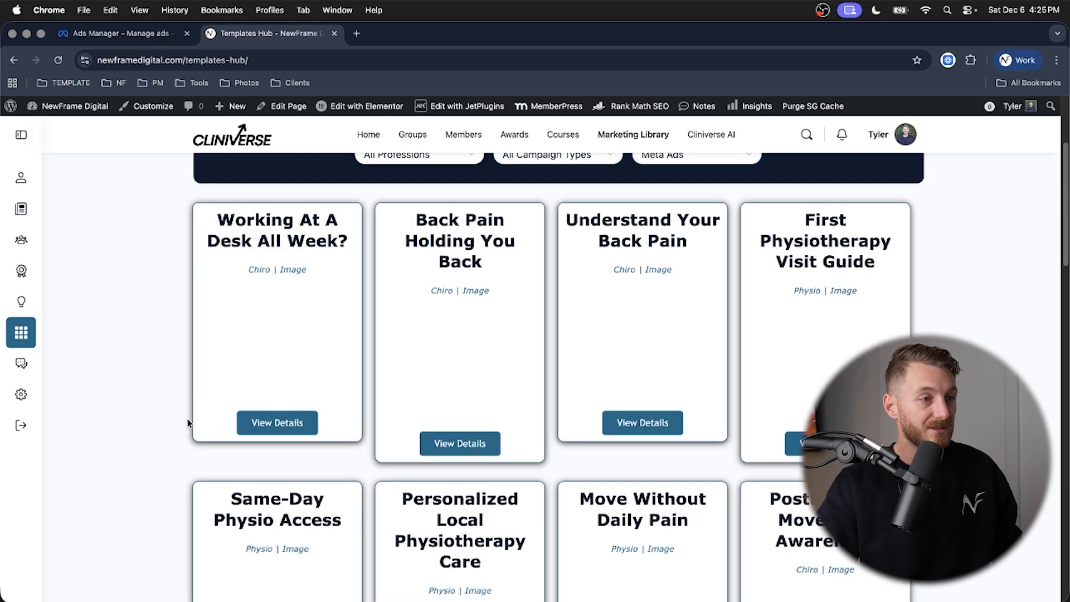
- Open the details of the "Working At A Desk All Week?" template, download its assets and select its primary text
{"action": "left_click", "coordinate": [271, 422]}
{"action": "scroll", "coordinate": [272, 424], "scroll_direction": "down", "scroll_amount": 8}
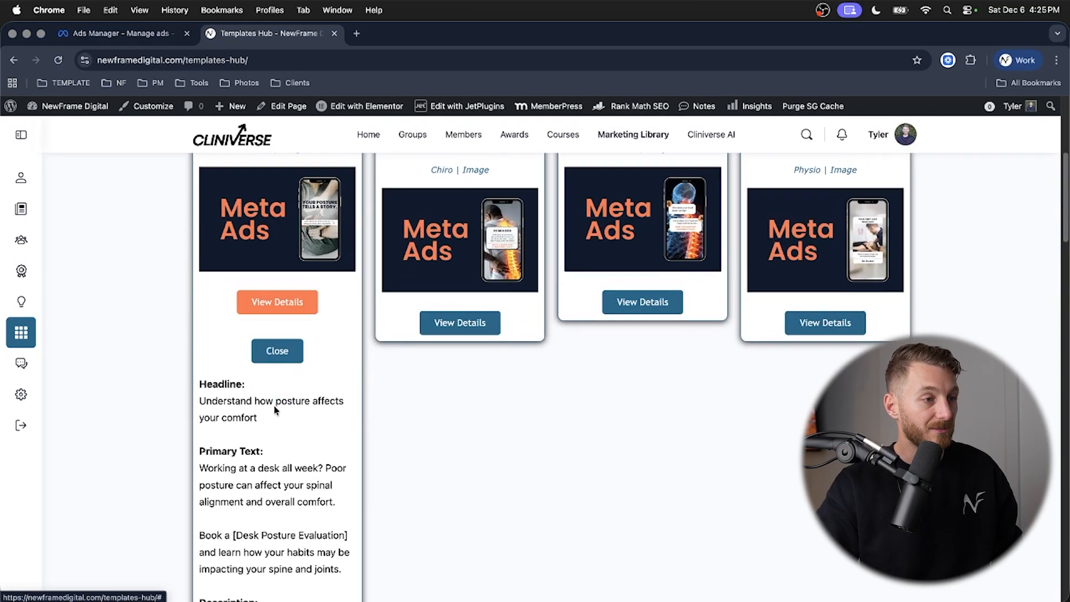
{"action": "left_click", "coordinate": [274, 514]}
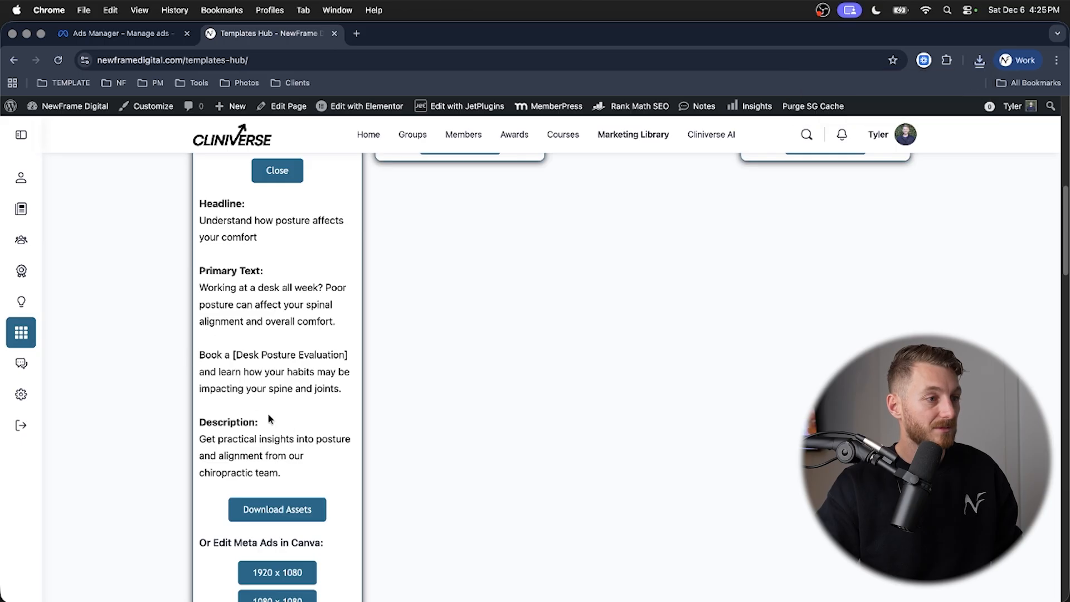
{"action": "left_click_drag", "start_coordinate": [339, 388], "coordinate": [175, 290]}
{"action": "key", "text": "super+c"}
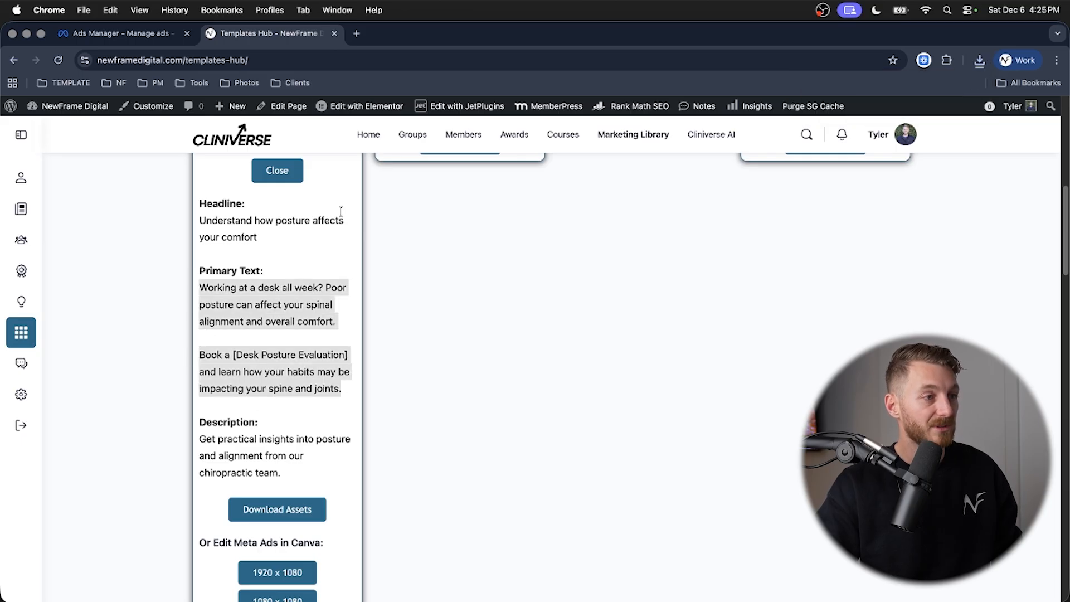
- Switch back to Ads Manager and start setting up the ad creative's media
{"action": "left_click", "coordinate": [120, 33]}
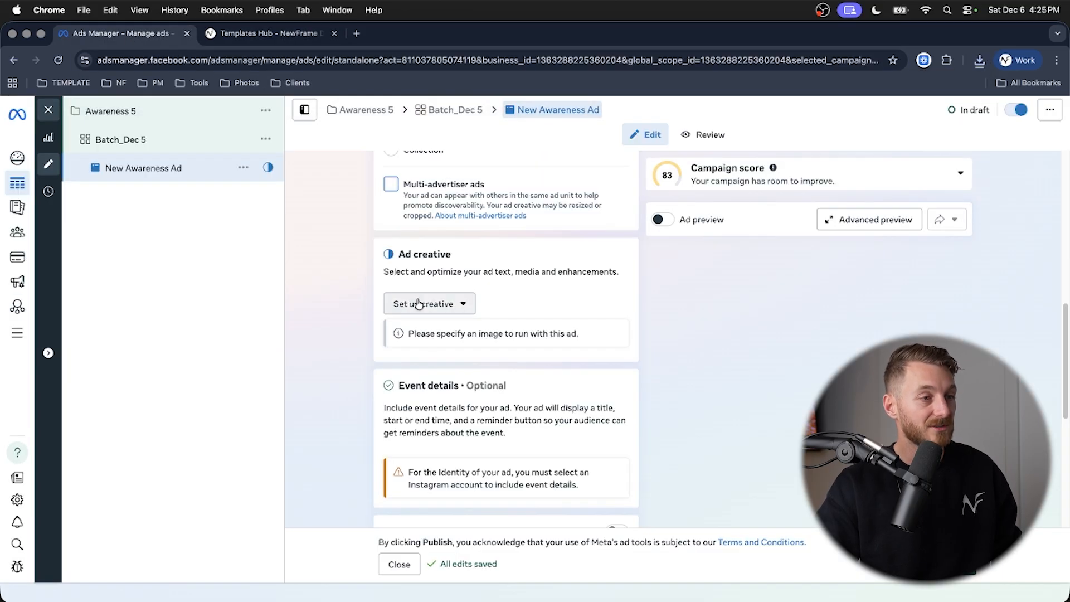
{"action": "left_click", "coordinate": [419, 304]}
{"action": "left_click", "coordinate": [425, 334]}
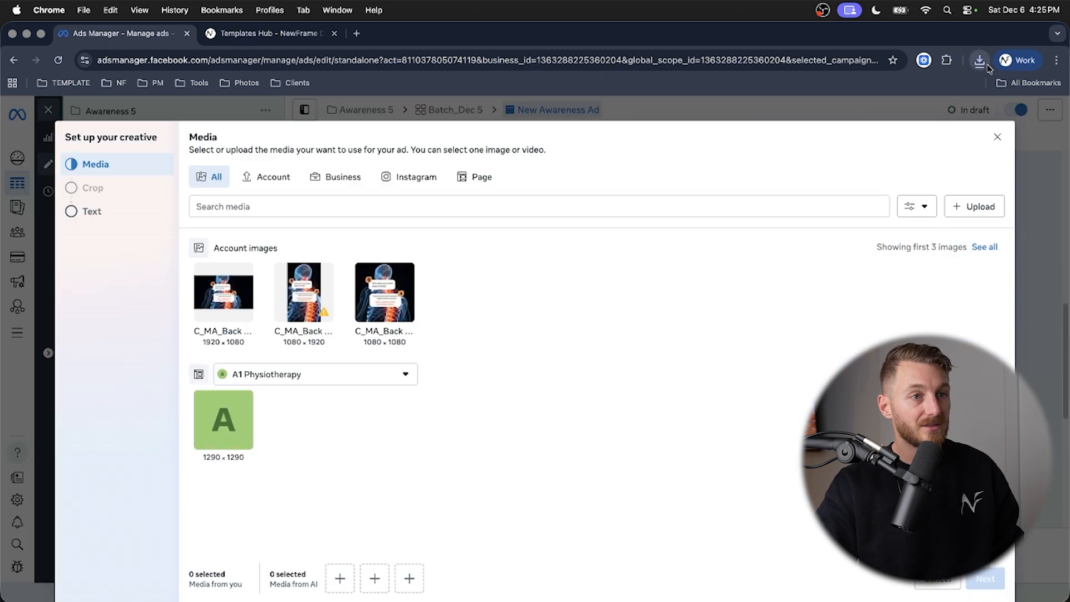
- Upload the three images from the downloaded C_MA_Posture-Story folder and continue with the 1080 × 1920 image as the ad's media
{"action": "left_click", "coordinate": [980, 60]}
{"action": "left_click", "coordinate": [861, 116]}
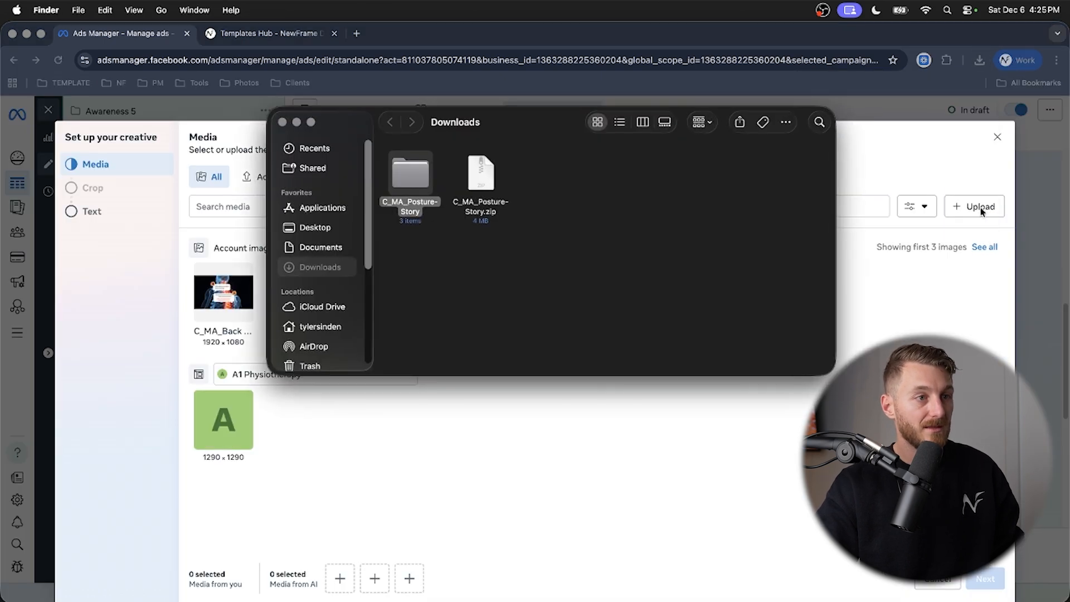
{"action": "left_click", "coordinate": [922, 170]}
{"action": "left_click", "coordinate": [974, 206]}
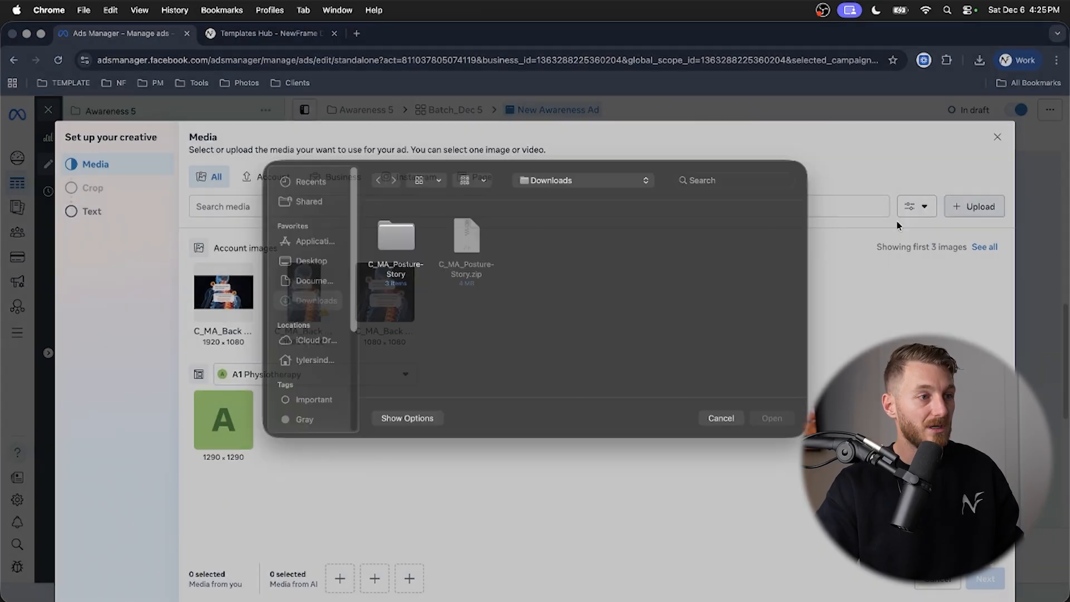
{"action": "left_click", "coordinate": [404, 259]}
{"action": "double_click", "coordinate": [404, 259]}
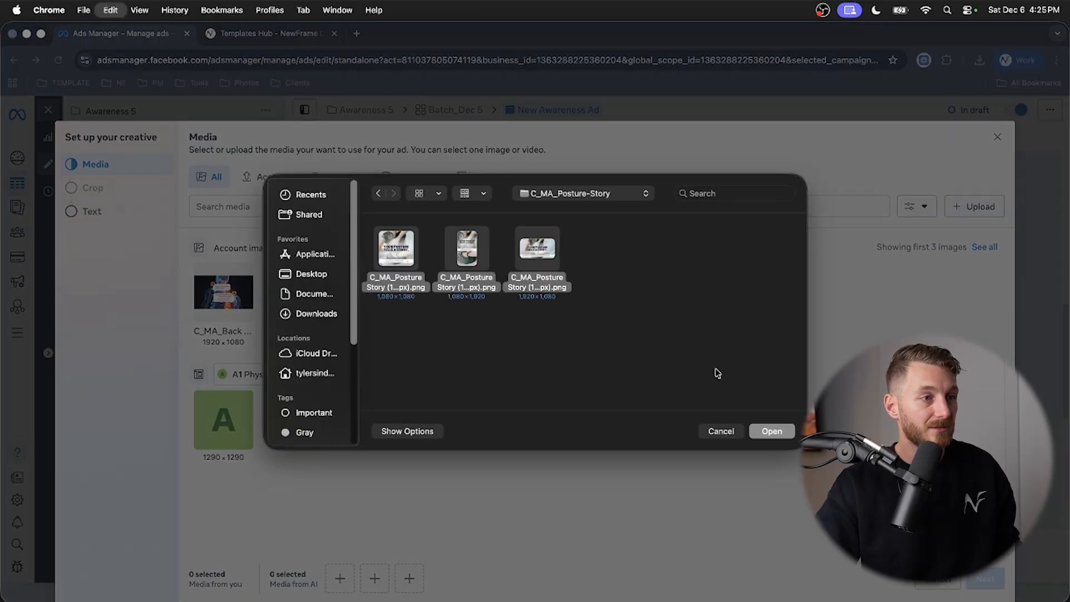
{"action": "left_click", "coordinate": [772, 430]}
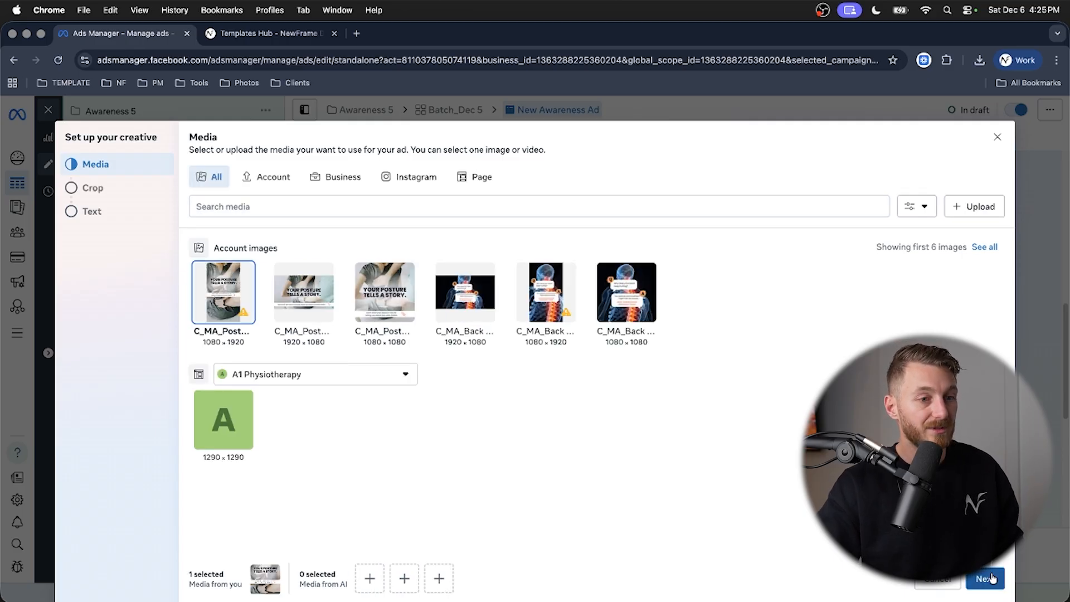
{"action": "left_click", "coordinate": [985, 579]}
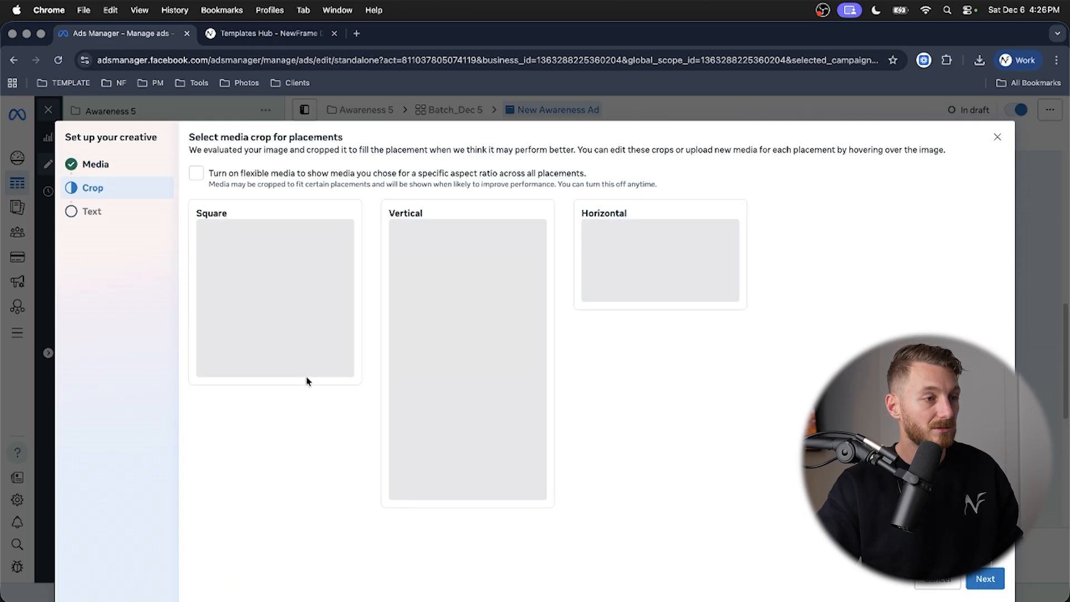
- Replace the square placement's media with the 1080 × 1080 posture image and the horizontal placement's with the 1920 × 1080 version
{"action": "left_click", "coordinate": [311, 434]}
{"action": "left_click", "coordinate": [378, 271]}
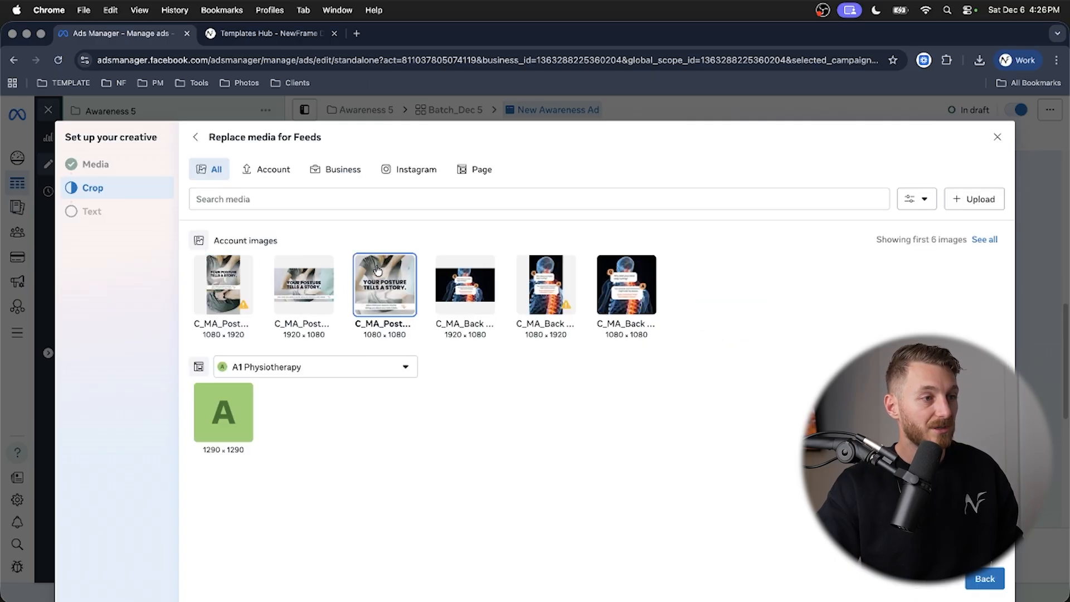
{"action": "left_click", "coordinate": [991, 579]}
{"action": "left_click", "coordinate": [690, 360]}
{"action": "left_click", "coordinate": [305, 276]}
{"action": "left_click", "coordinate": [984, 578]}
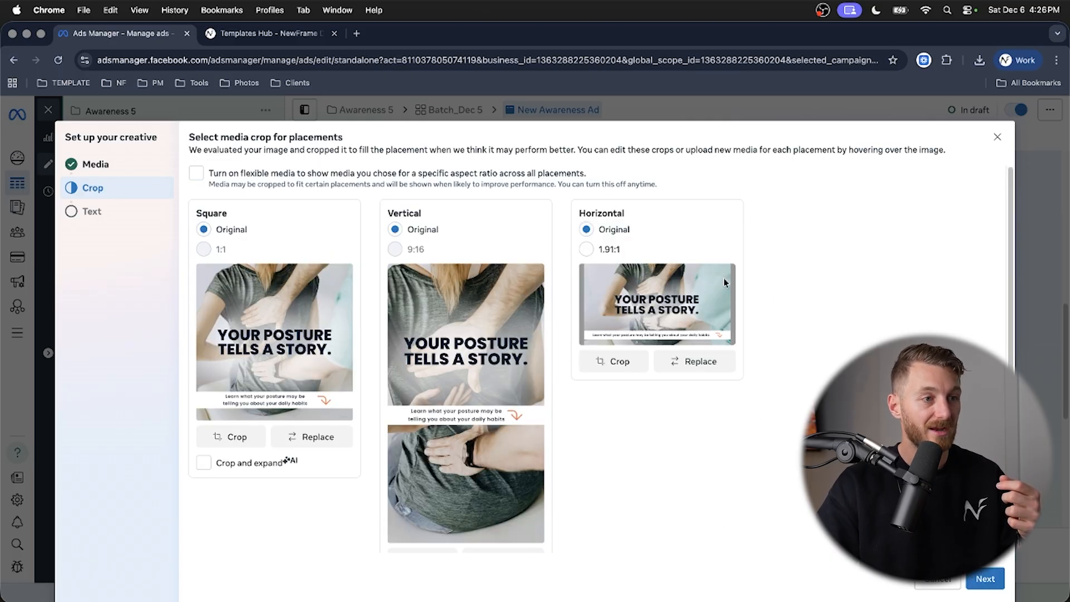
- Paste the copied template copy as primary text, replace "[Desk Posture Evaluation]" with "assessment" and finish the creative setup
{"action": "left_click", "coordinate": [985, 579]}
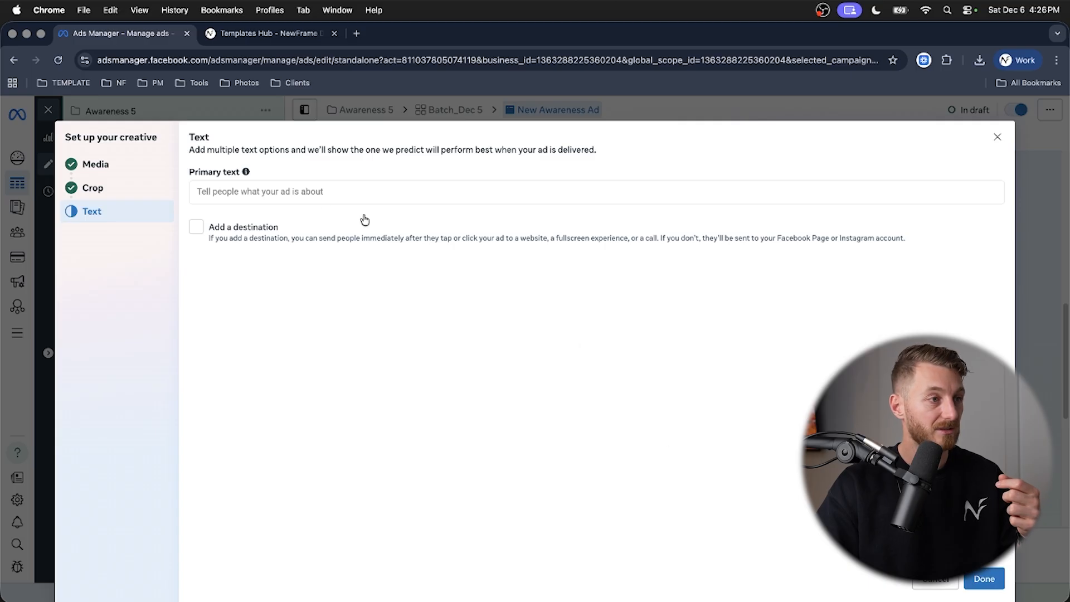
{"action": "left_click", "coordinate": [320, 191]}
{"action": "key", "text": "super+v"}
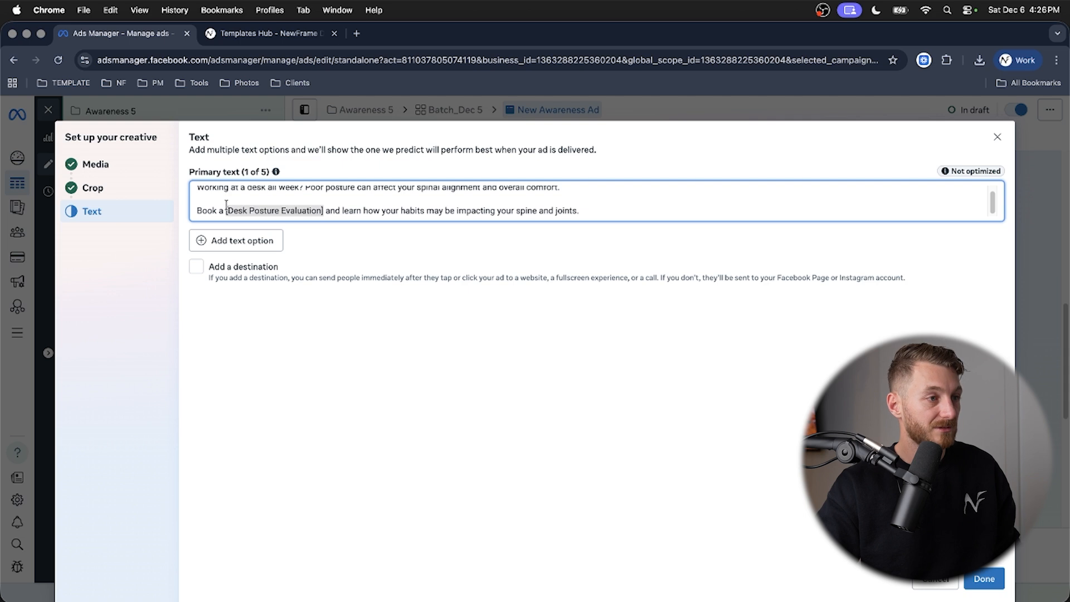
{"action": "type", "text": "assessment"}
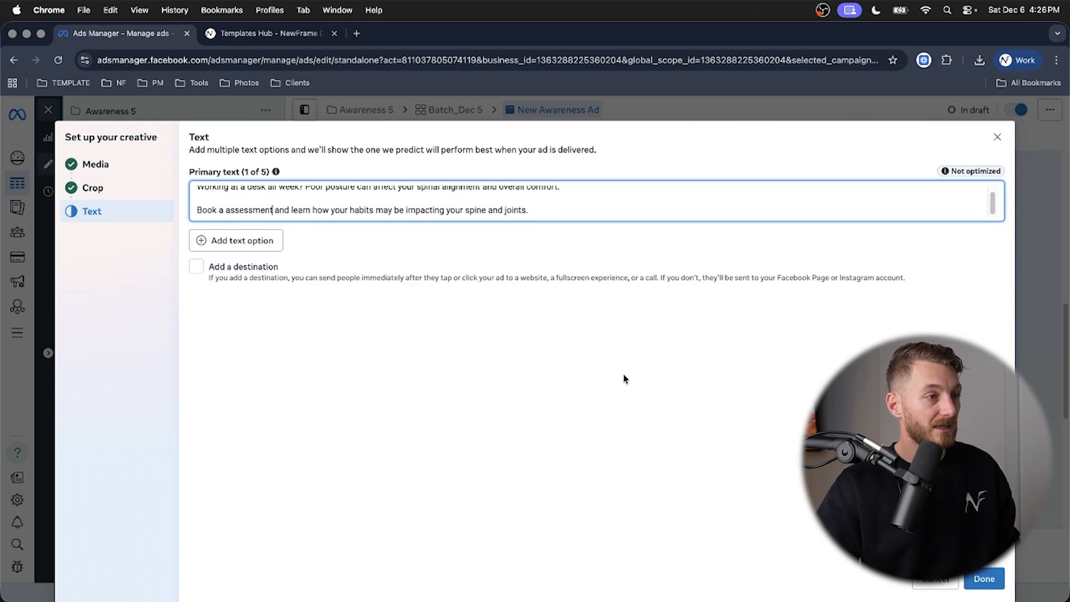
{"action": "left_click", "coordinate": [984, 578]}
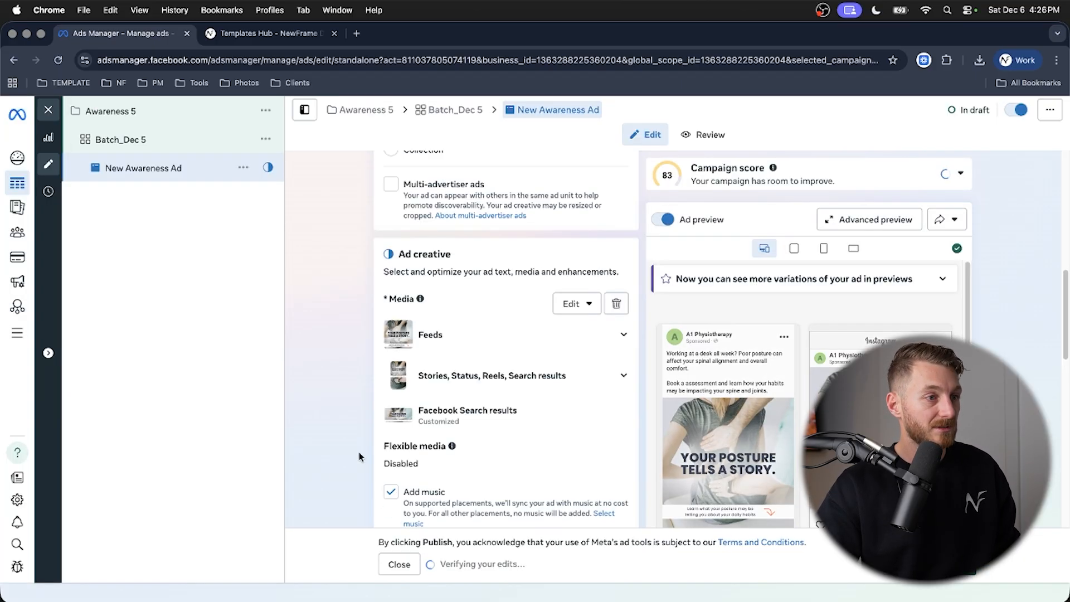
- Turn off the Add music option in the ad creative
{"action": "scroll", "coordinate": [352, 322], "scroll_direction": "down", "scroll_amount": 4}
{"action": "left_click", "coordinate": [392, 299]}
{"action": "scroll", "coordinate": [349, 301], "scroll_direction": "down", "scroll_amount": 3}
{"action": "scroll", "coordinate": [351, 307], "scroll_direction": "down", "scroll_amount": 4}
{"action": "scroll", "coordinate": [352, 309], "scroll_direction": "up", "scroll_amount": 5}
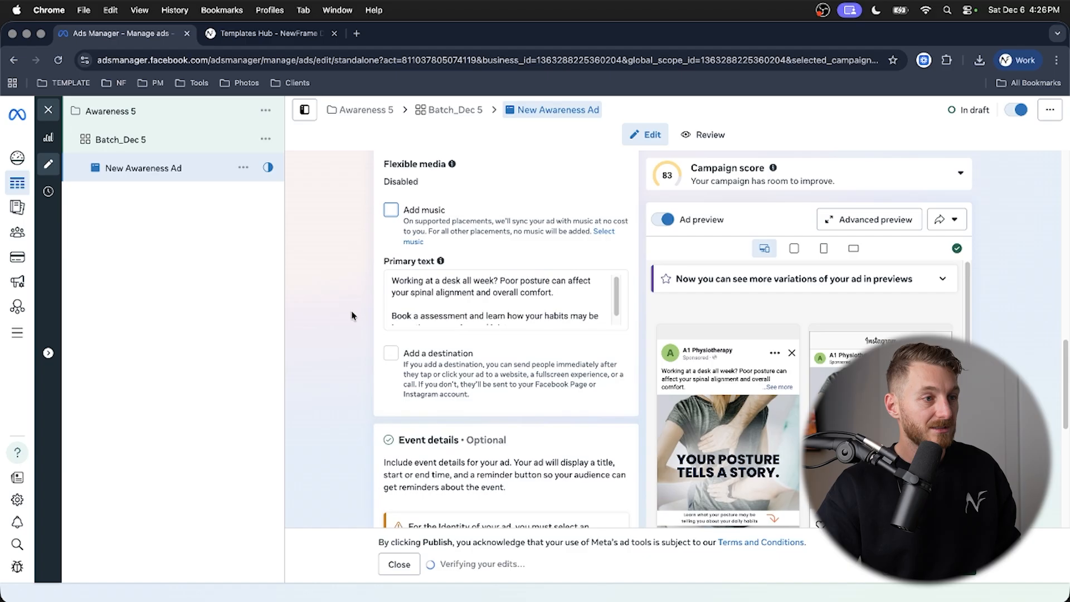
{"action": "scroll", "coordinate": [353, 316], "scroll_direction": "up", "scroll_amount": 1}
- Enable a destination for the ad and use the Templates Hub headline "Understand how posture affects your comfort"
{"action": "left_click", "coordinate": [269, 33]}
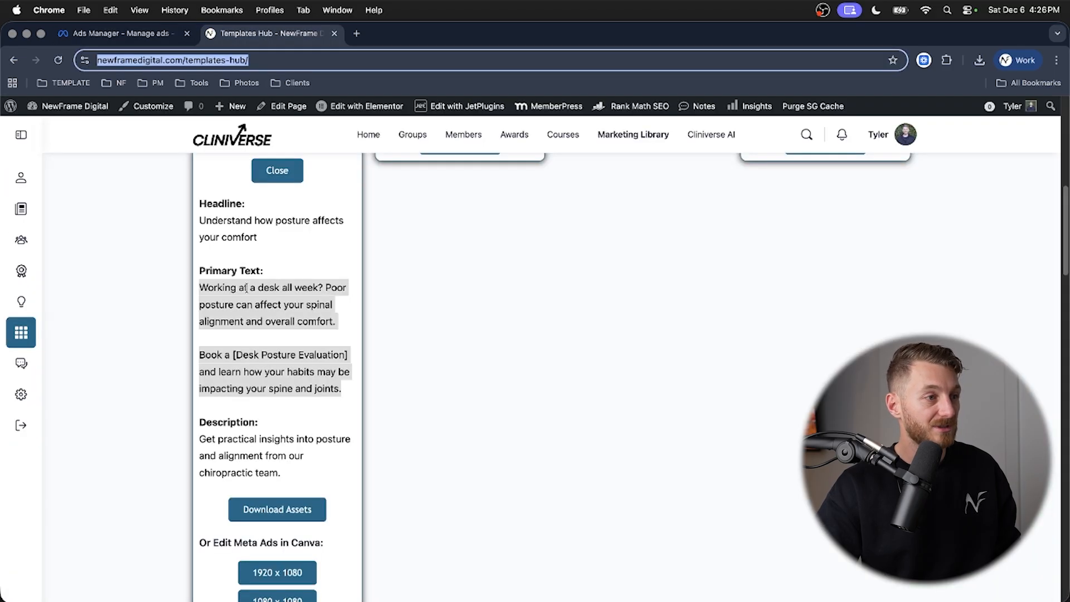
{"action": "left_click_drag", "start_coordinate": [272, 235], "coordinate": [222, 224]}
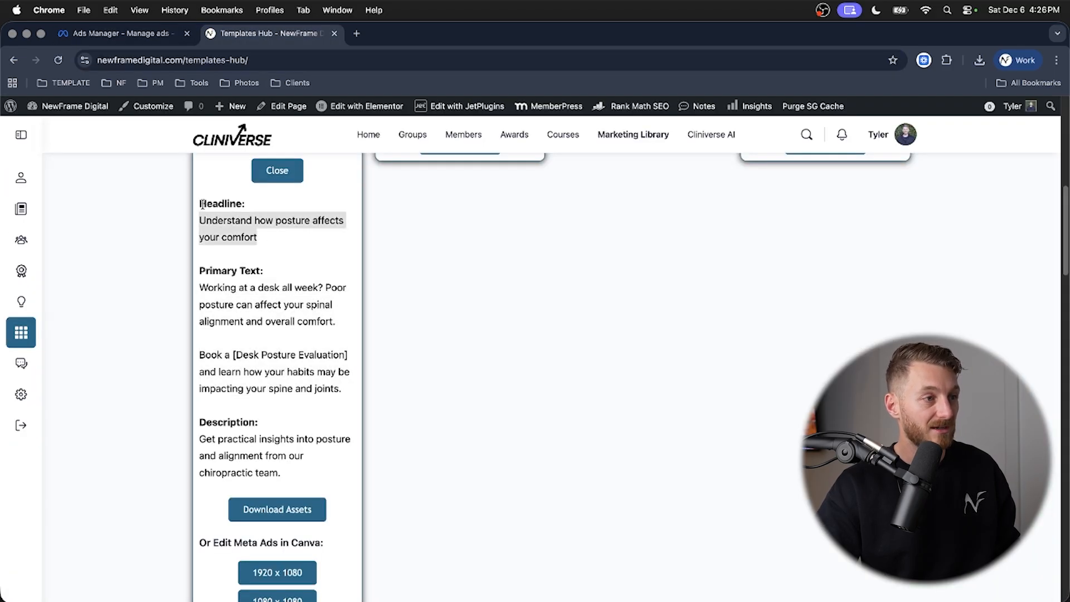
{"action": "left_click", "coordinate": [120, 34]}
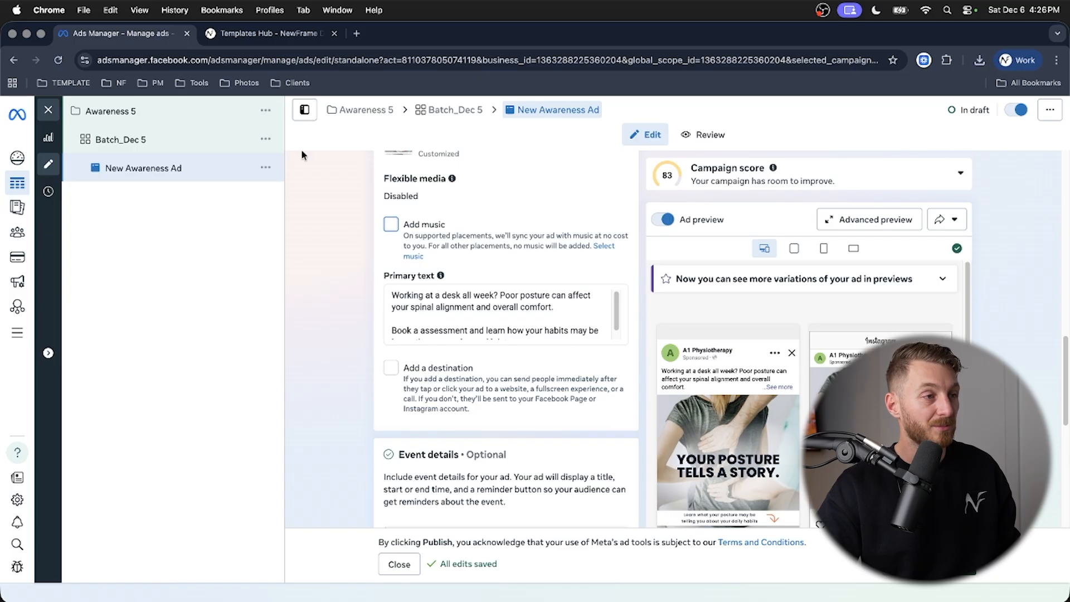
{"action": "left_click", "coordinate": [268, 33]}
{"action": "left_click_drag", "start_coordinate": [306, 473], "coordinate": [189, 430]}
{"action": "left_click", "coordinate": [141, 30]}
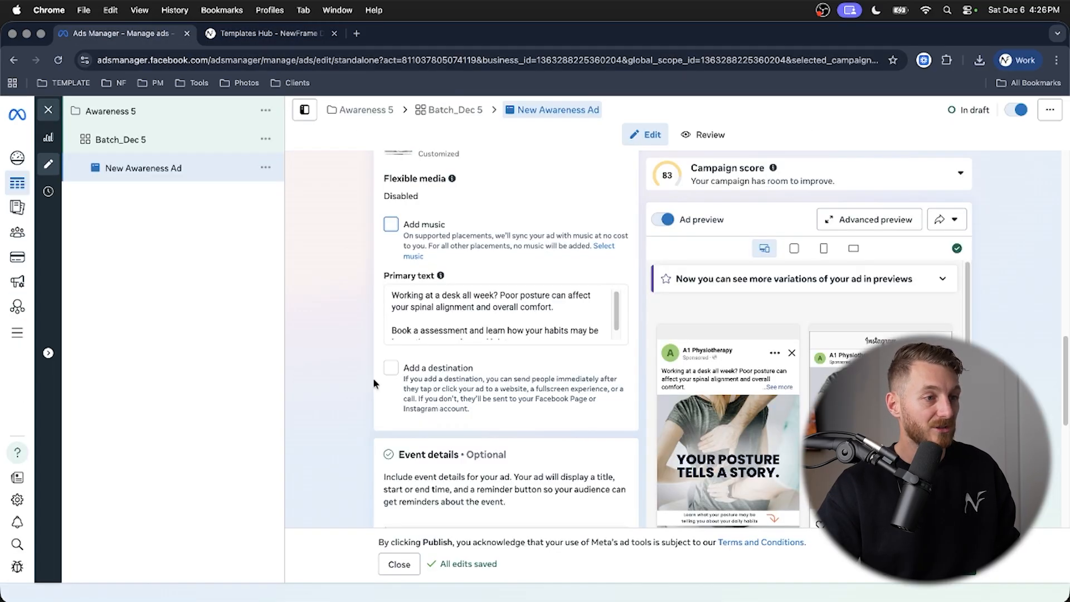
{"action": "scroll", "coordinate": [324, 405], "scroll_direction": "down", "scroll_amount": 2}
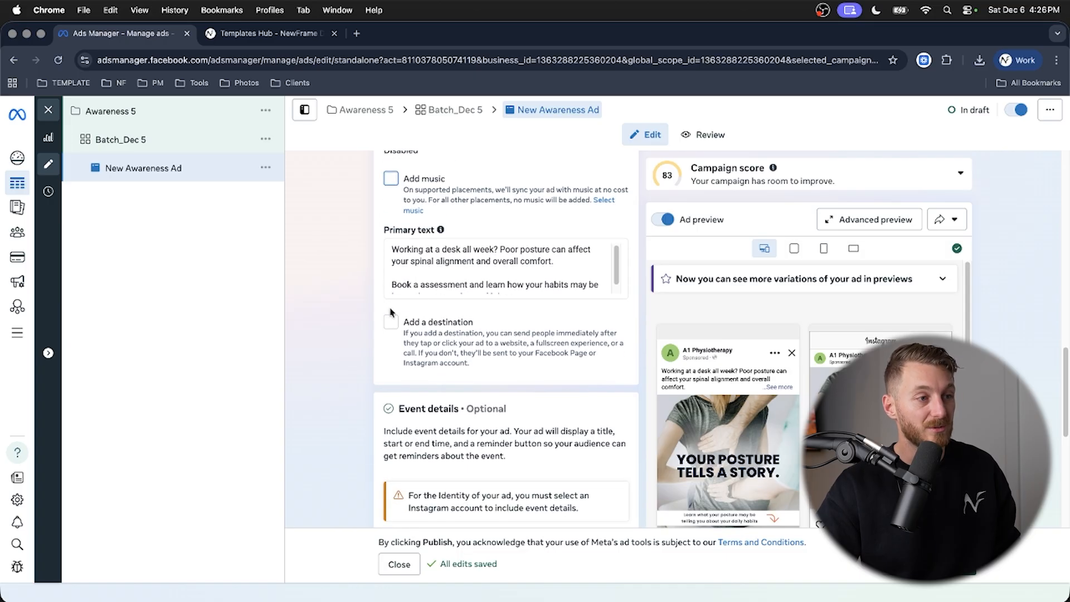
{"action": "left_click", "coordinate": [392, 323]}
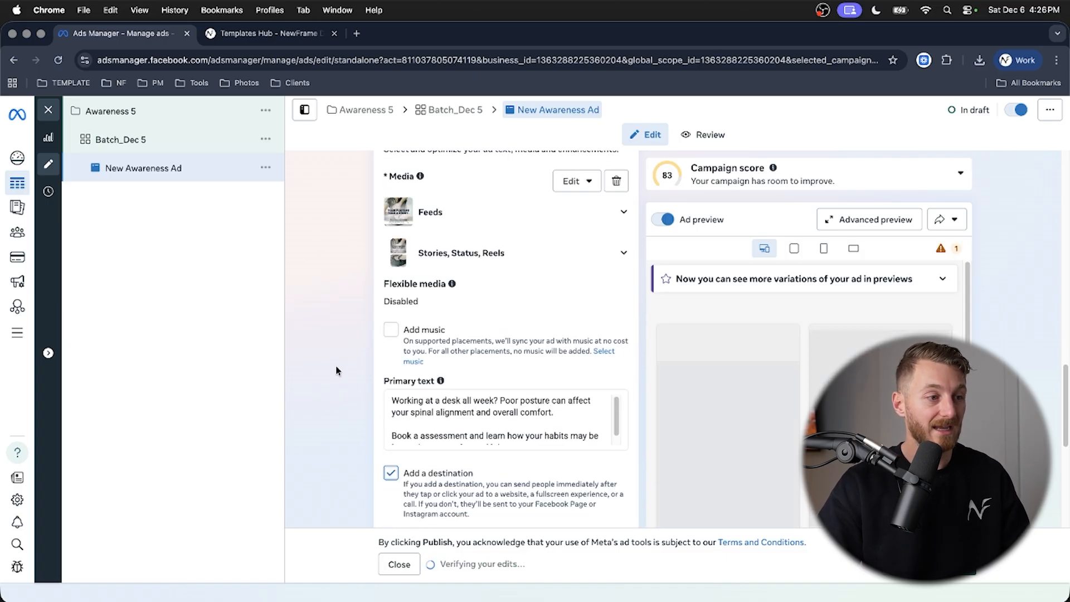
{"action": "scroll", "coordinate": [333, 373], "scroll_direction": "down", "scroll_amount": 3}
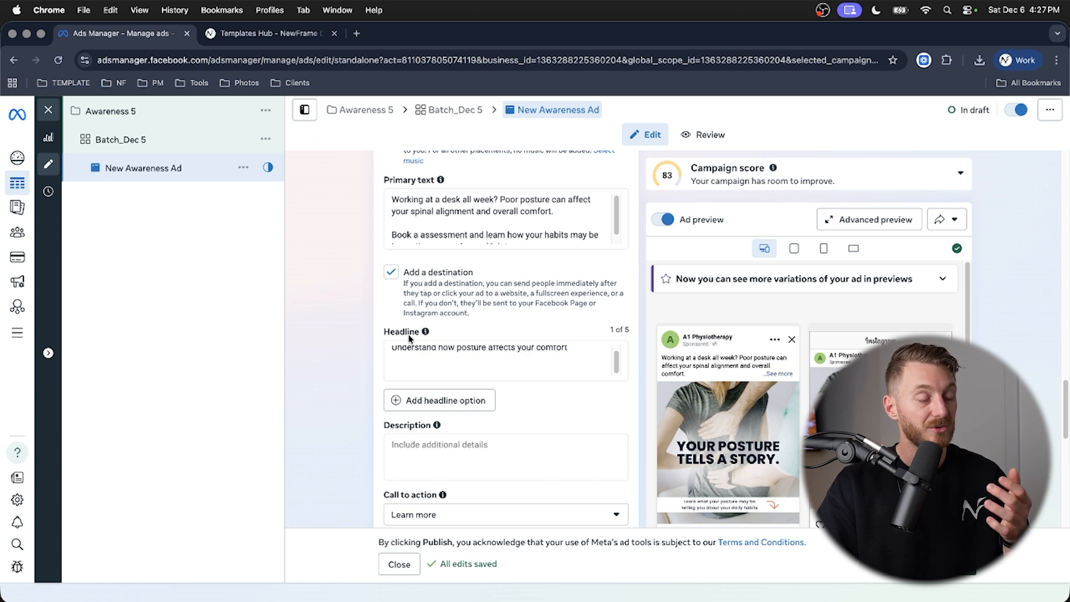
- Copy the template's description from the Templates Hub into the ad: "Get practical insights into posture and alignment from our chiropractic team."
{"action": "left_click", "coordinate": [268, 34]}
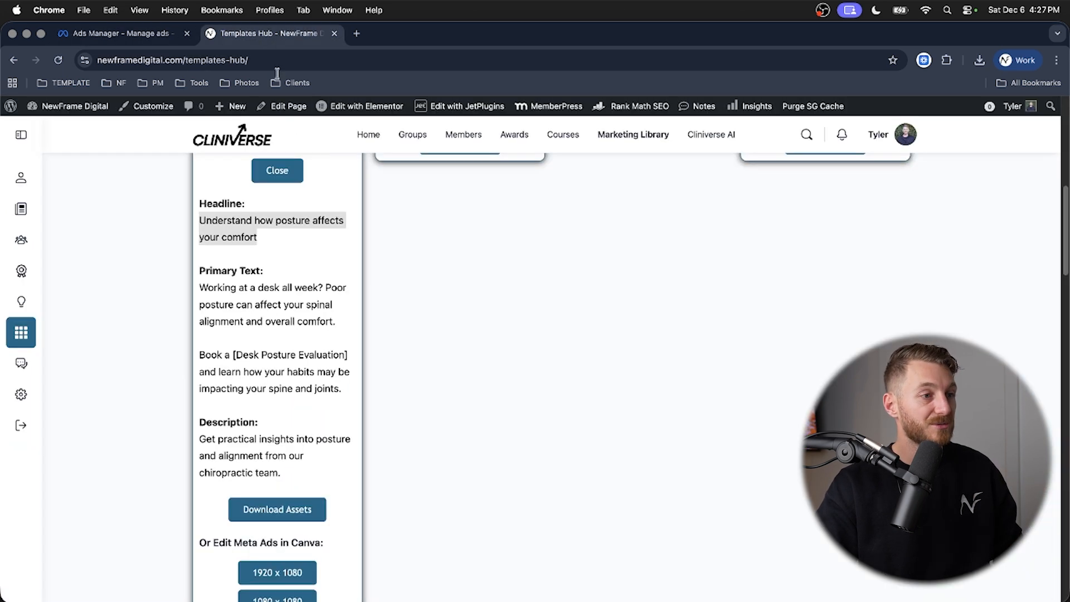
{"action": "triple_click", "coordinate": [277, 440]}
{"action": "key", "text": "cmd+c"}
{"action": "left_click", "coordinate": [146, 32]}
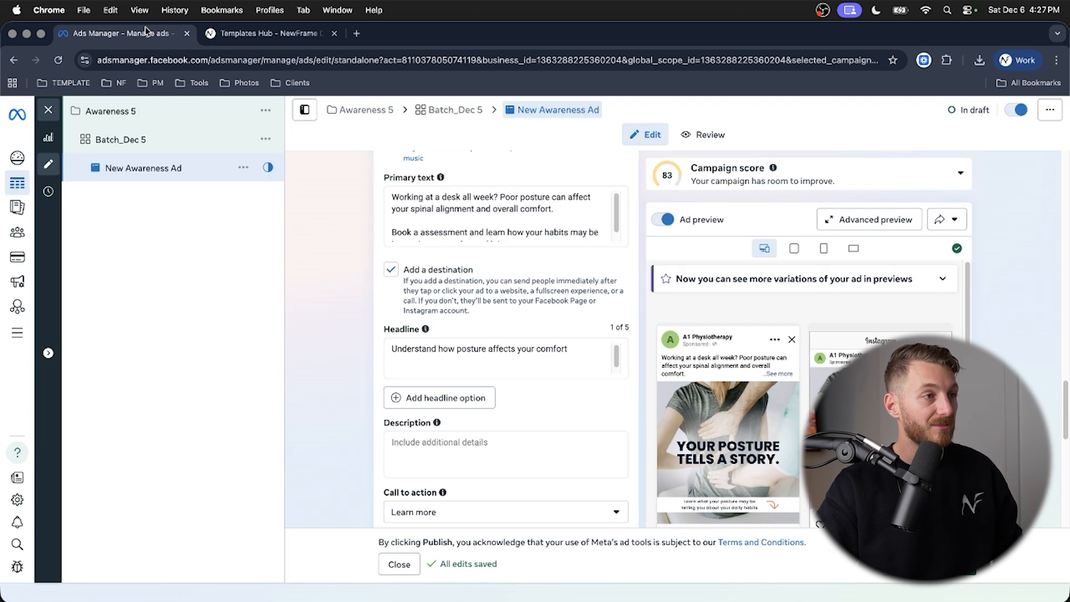
{"action": "left_click", "coordinate": [456, 457]}
{"action": "key", "text": "cmd+v"}
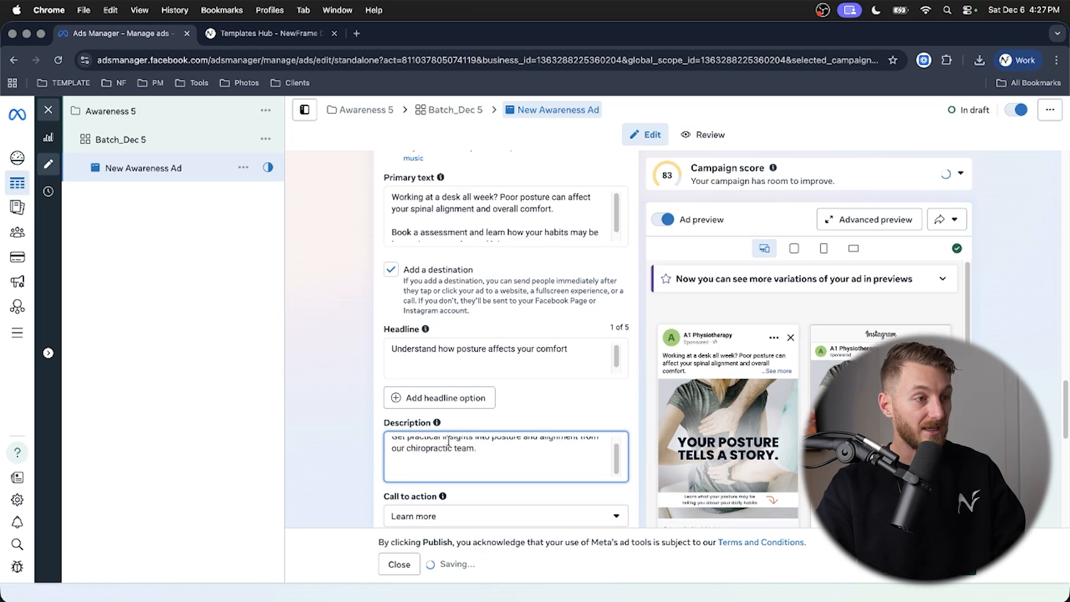
{"action": "scroll", "coordinate": [334, 412], "scroll_direction": "up", "scroll_amount": 1}
{"action": "key", "text": "BackSpace"}
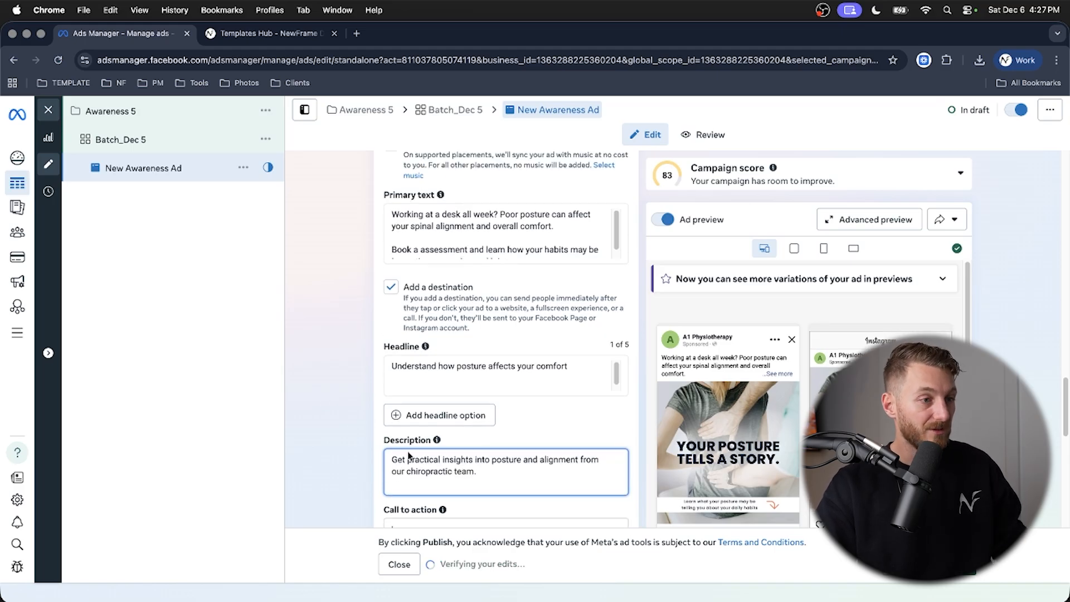
- Review the ad's website destination fields, tracking settings and feed preview
{"action": "scroll", "coordinate": [368, 426], "scroll_direction": "up", "scroll_amount": 5}
{"action": "scroll", "coordinate": [368, 427], "scroll_direction": "up", "scroll_amount": 10}
{"action": "scroll", "coordinate": [415, 339], "scroll_direction": "up", "scroll_amount": 2}
{"action": "left_click", "coordinate": [472, 320]}
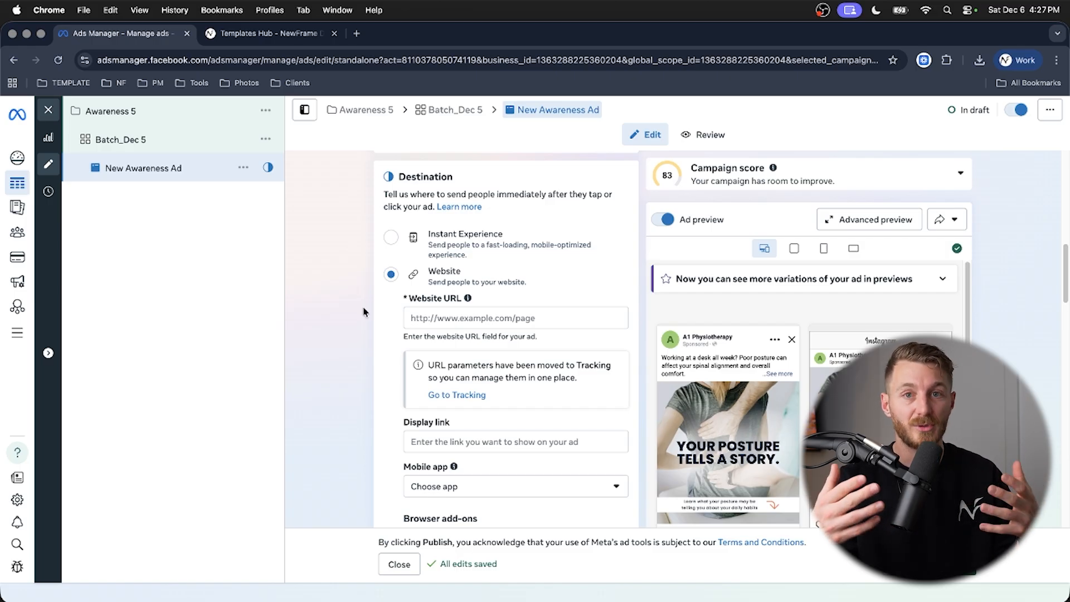
{"action": "scroll", "coordinate": [345, 284], "scroll_direction": "down", "scroll_amount": 8}
{"action": "scroll", "coordinate": [345, 290], "scroll_direction": "down", "scroll_amount": 15}
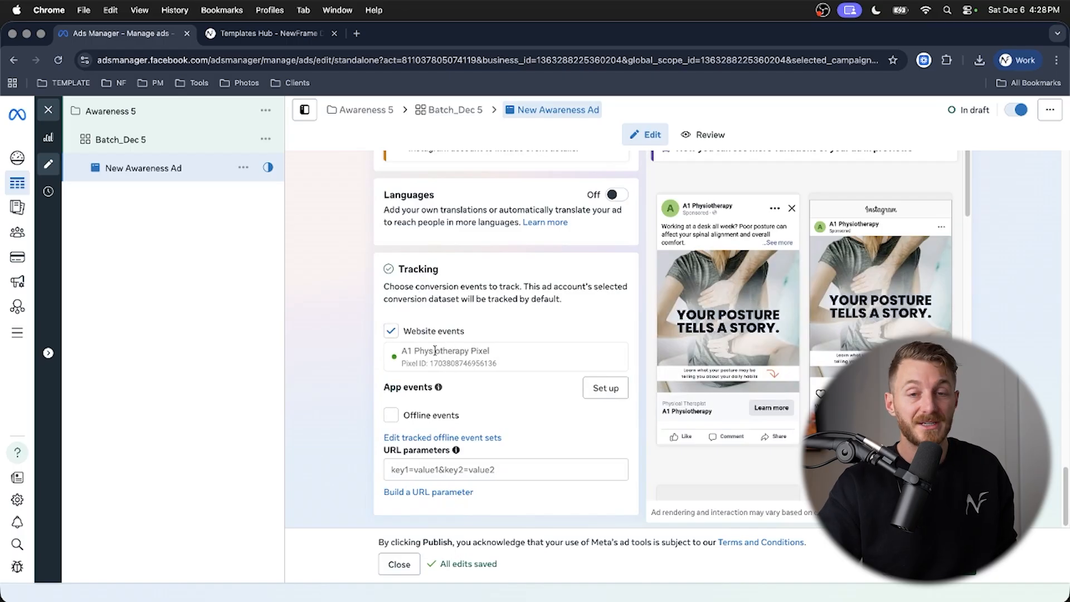
{"action": "scroll", "coordinate": [356, 343], "scroll_direction": "up", "scroll_amount": 15}
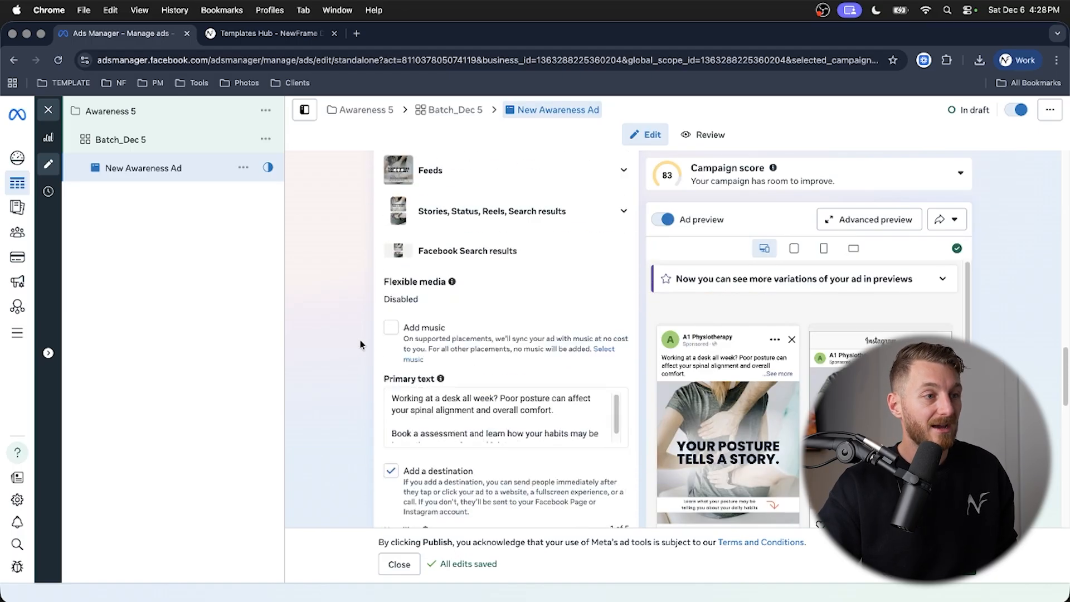
{"action": "scroll", "coordinate": [360, 345], "scroll_direction": "up", "scroll_amount": 8}
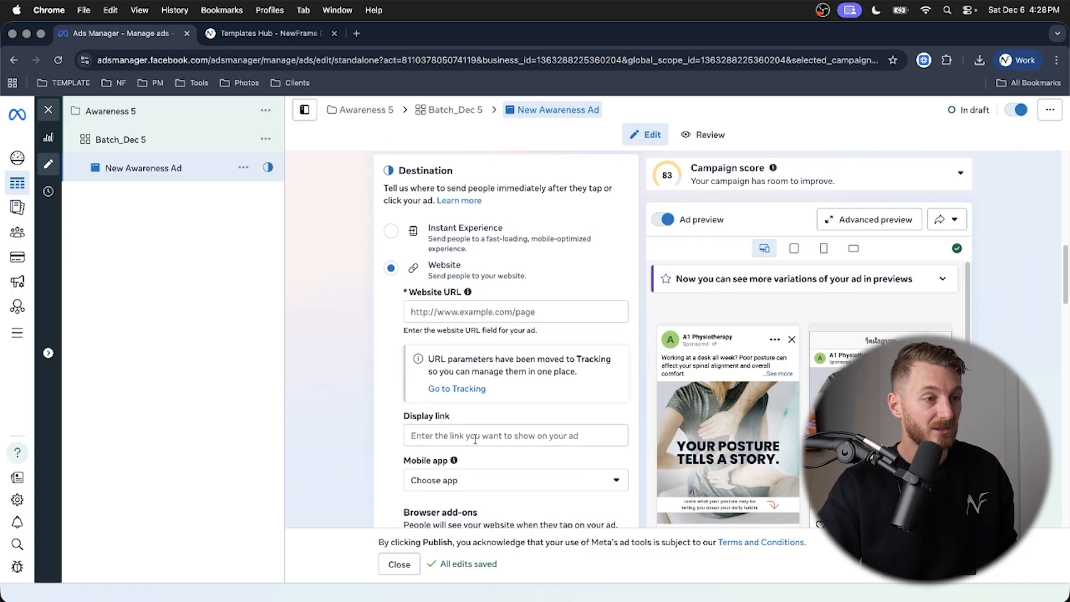
{"action": "scroll", "coordinate": [754, 422], "scroll_direction": "down", "scroll_amount": 5}
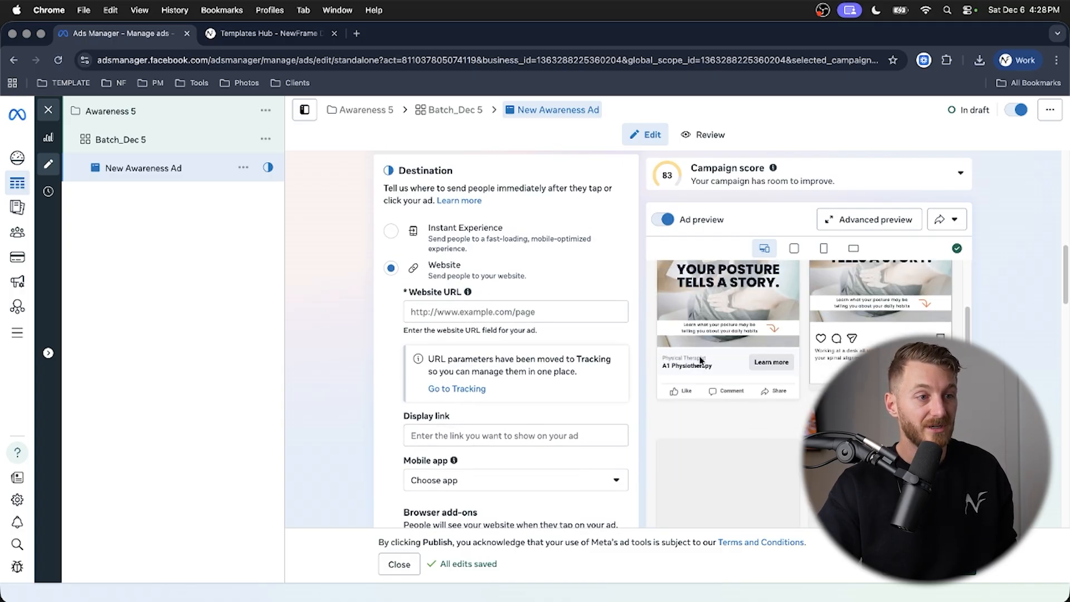
{"action": "scroll", "coordinate": [357, 356], "scroll_direction": "up", "scroll_amount": 1}
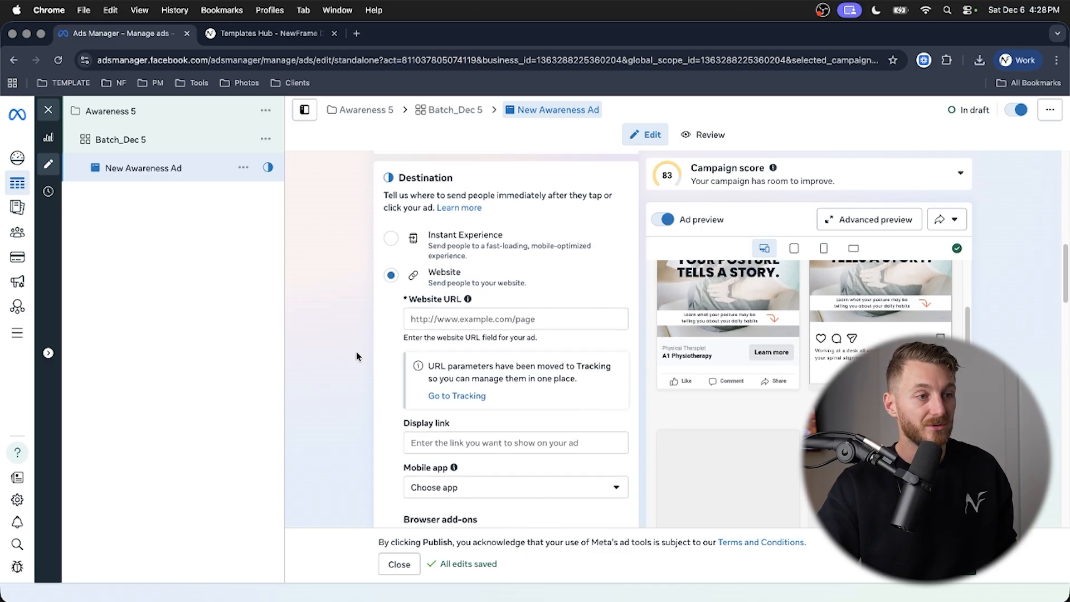
- Duplicate New Awareness Ad within the Batch_Dec 5 ad set
{"action": "scroll", "coordinate": [356, 357], "scroll_direction": "up", "scroll_amount": 1}
{"action": "scroll", "coordinate": [356, 353], "scroll_direction": "up", "scroll_amount": 5}
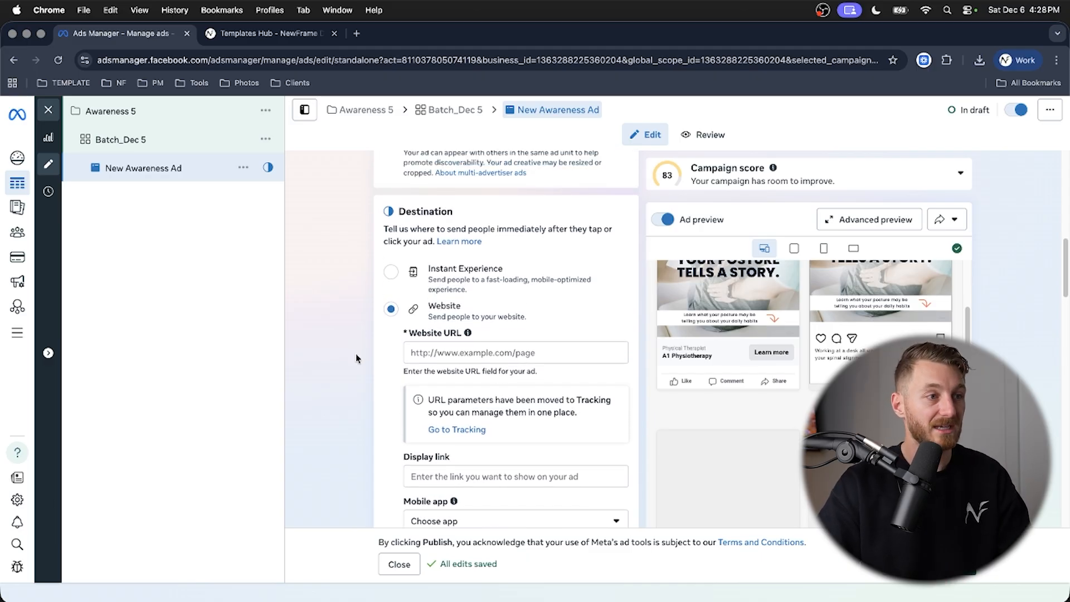
{"action": "scroll", "coordinate": [356, 353], "scroll_direction": "up", "scroll_amount": 6}
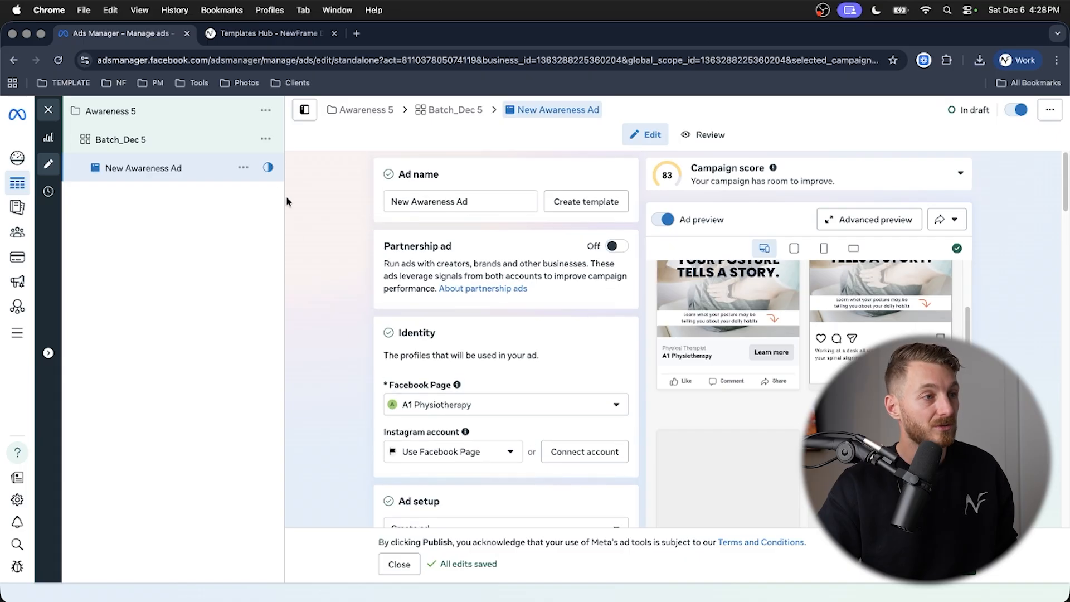
{"action": "left_click", "coordinate": [243, 168]}
{"action": "left_click", "coordinate": [265, 240]}
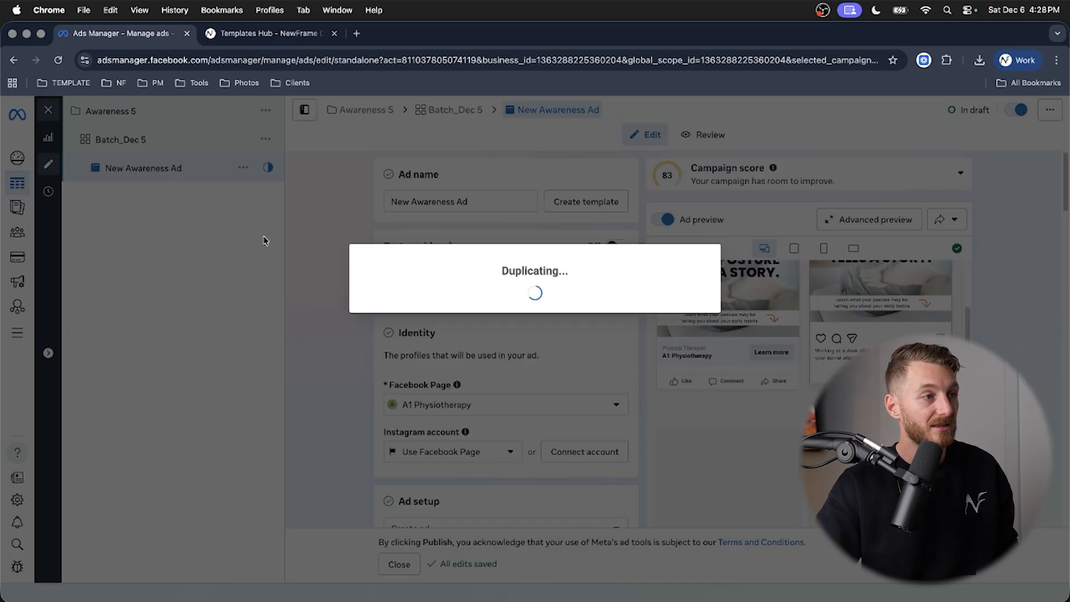
- Replace the duplicated ad's headline with the Templates Hub back pain headline "Tired of Back Pain? Let's Understand What's Behind It."
{"action": "key", "text": "ctrl+Tab"}
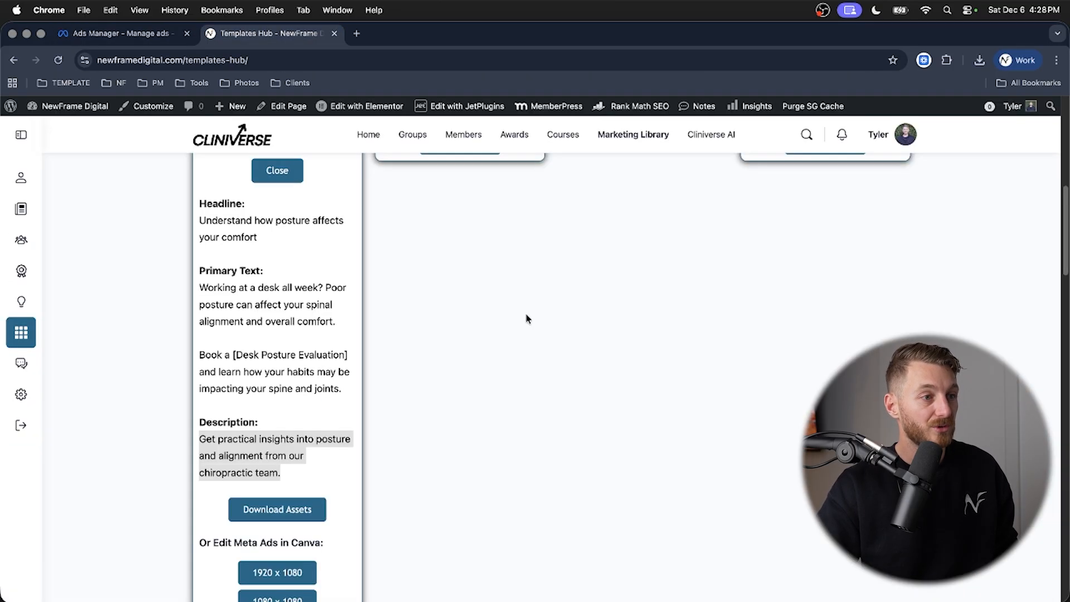
{"action": "scroll", "coordinate": [517, 320], "scroll_direction": "up", "scroll_amount": 1}
{"action": "left_click", "coordinate": [456, 245]}
{"action": "triple_click", "coordinate": [411, 338]}
{"action": "key", "text": "ctrl+c"}
{"action": "key", "text": "ctrl+shift+Tab"}
{"action": "scroll", "coordinate": [388, 362], "scroll_direction": "down", "scroll_amount": 5}
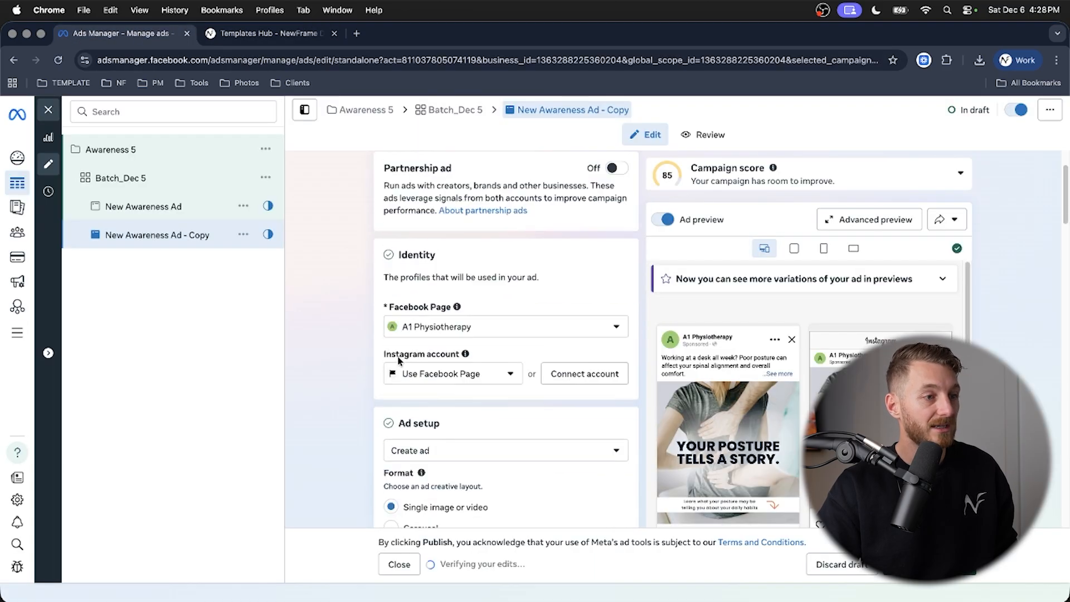
{"action": "scroll", "coordinate": [388, 362], "scroll_direction": "down", "scroll_amount": 15}
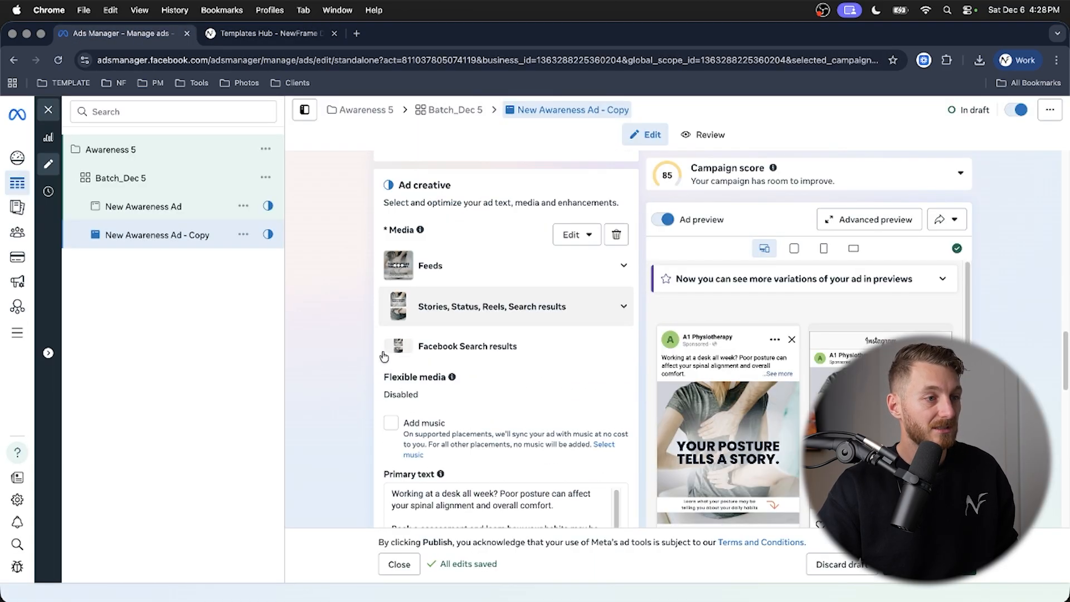
{"action": "scroll", "coordinate": [419, 364], "scroll_direction": "down", "scroll_amount": 5}
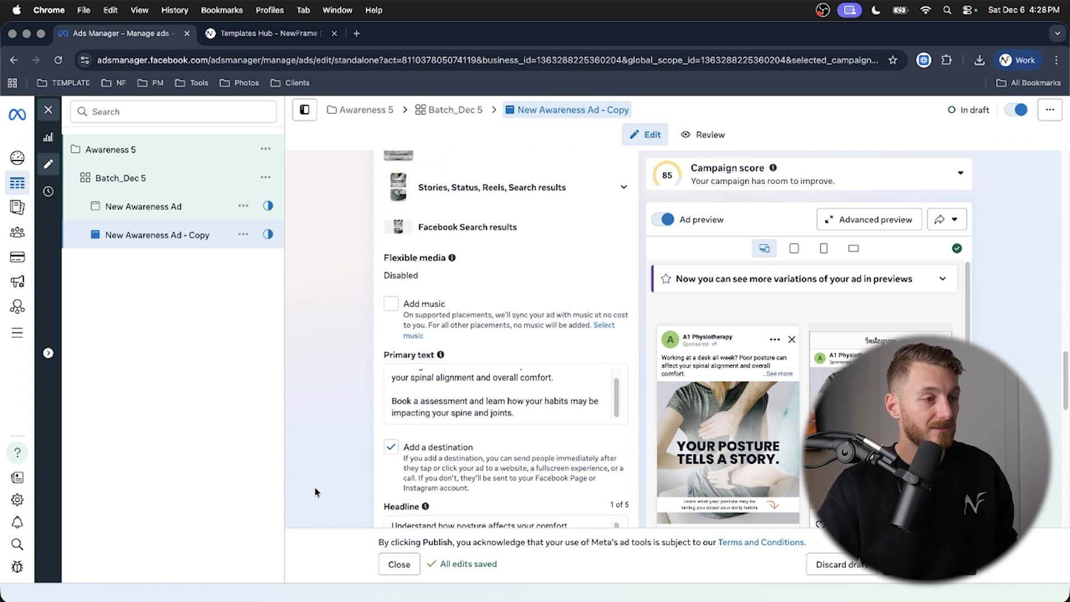
{"action": "scroll", "coordinate": [365, 439], "scroll_direction": "down", "scroll_amount": 5}
{"action": "left_click", "coordinate": [449, 382]}
{"action": "key", "text": "ctrl+a"}
{"action": "key", "text": "ctrl+v"}
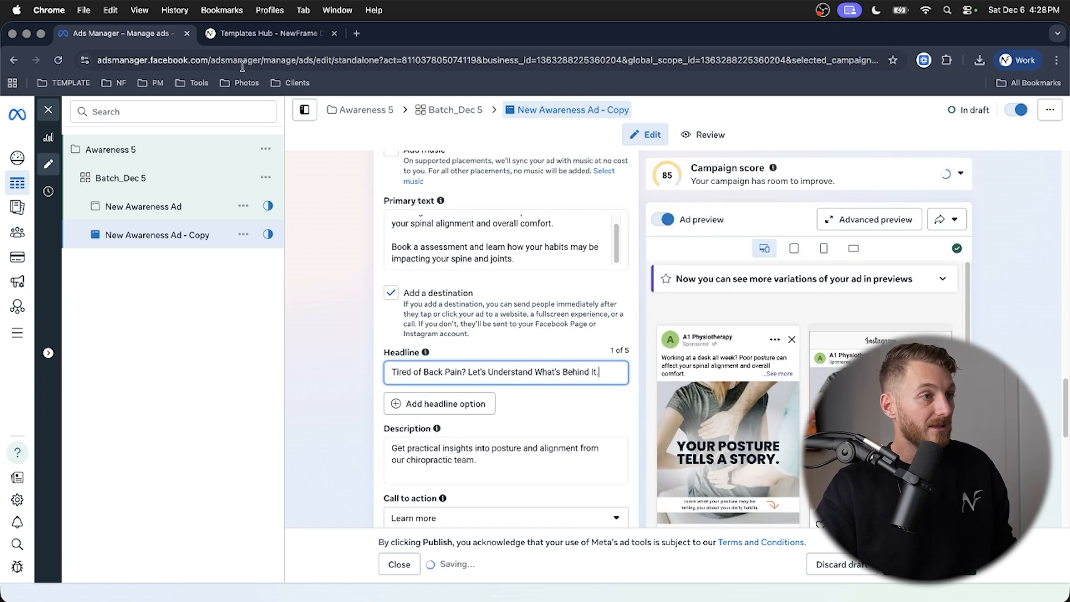
- Replace the duplicated ad's primary text with the back pain template's copy, starting "Back pain can hold you back from doing what you love."
{"action": "left_click", "coordinate": [256, 34]}
{"action": "scroll", "coordinate": [458, 288], "scroll_direction": "down", "scroll_amount": 4}
{"action": "left_click_drag", "start_coordinate": [401, 458], "coordinate": [380, 302]}
{"action": "left_click", "coordinate": [136, 34]}
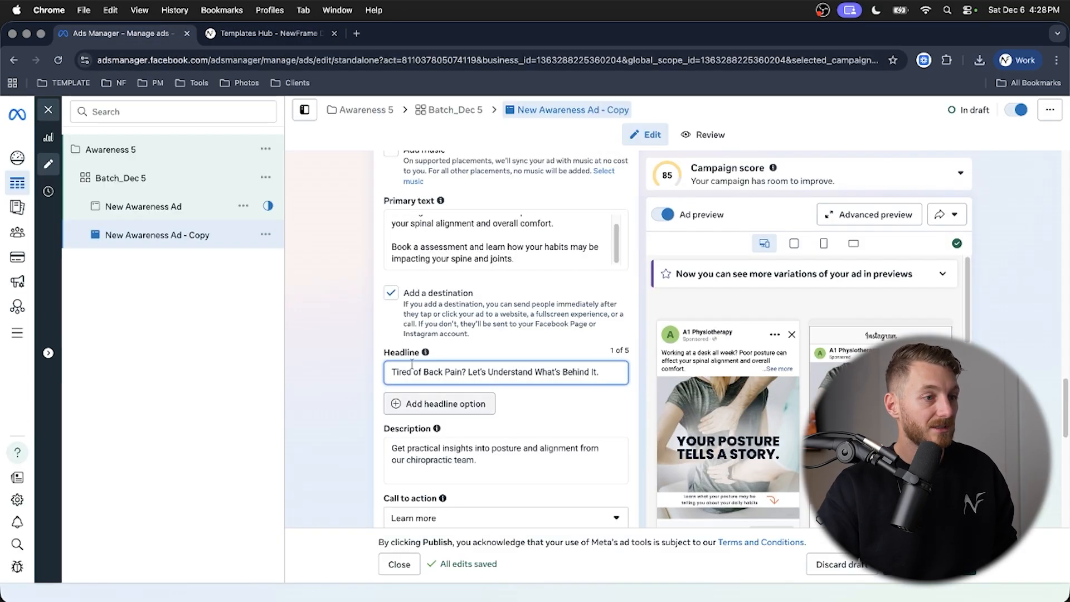
{"action": "left_click", "coordinate": [473, 235]}
{"action": "key", "text": "super+a"}
{"action": "key", "text": "super+v"}
- Replace the ad's description with the back pain template's text, entered as "Book a back pain assessment today/."
{"action": "key", "text": "ctrl+Tab"}
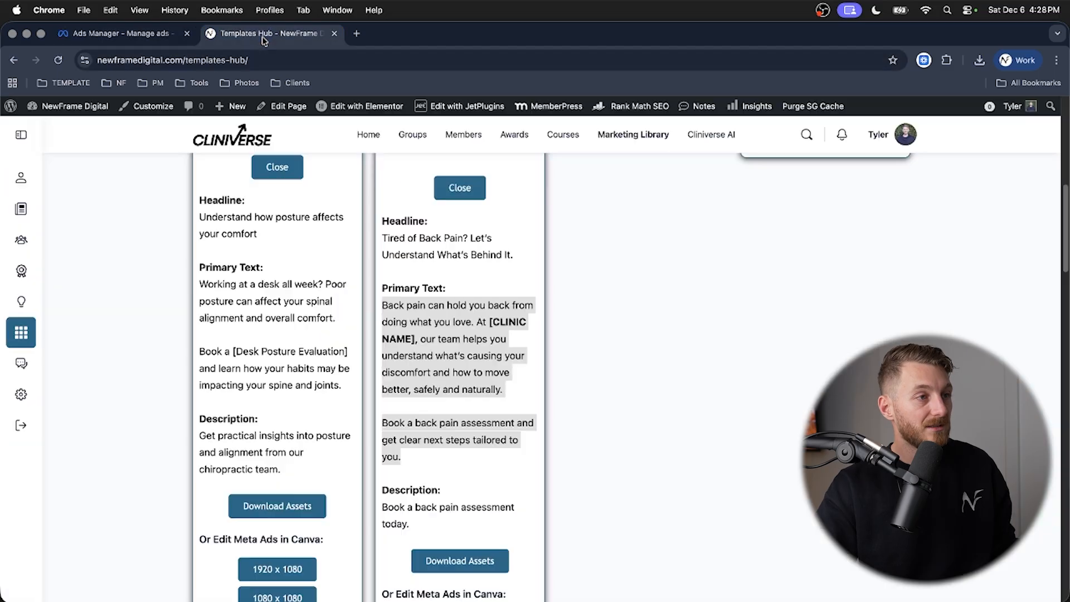
{"action": "triple_click", "coordinate": [434, 508]}
{"action": "key", "text": "super+c"}
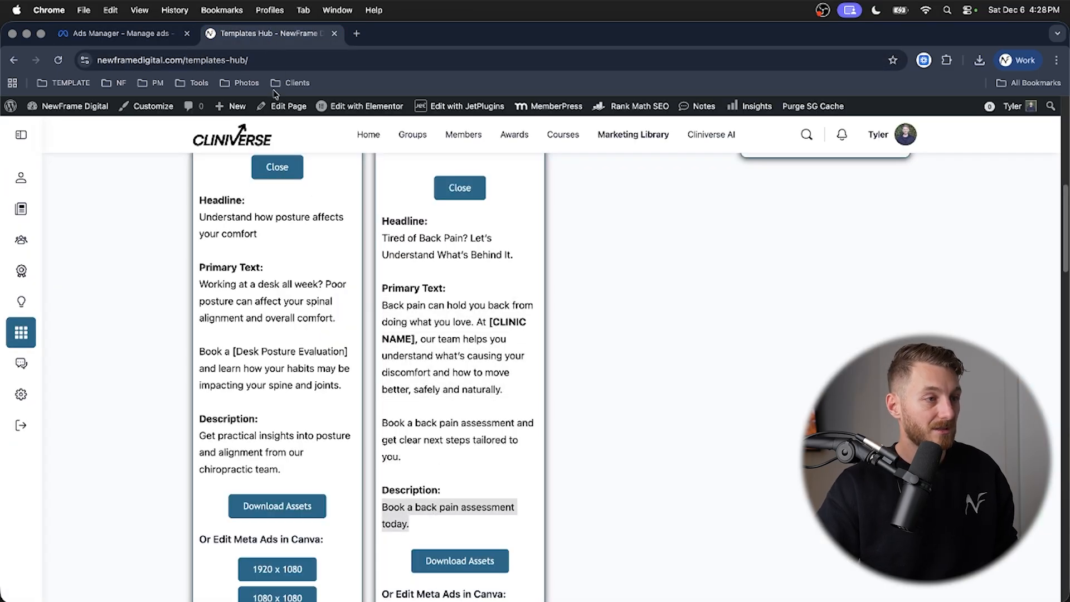
{"action": "key", "text": "ctrl+Tab"}
{"action": "left_click", "coordinate": [451, 486]}
{"action": "key", "text": "super+a"}
{"action": "key", "text": "super+v"}
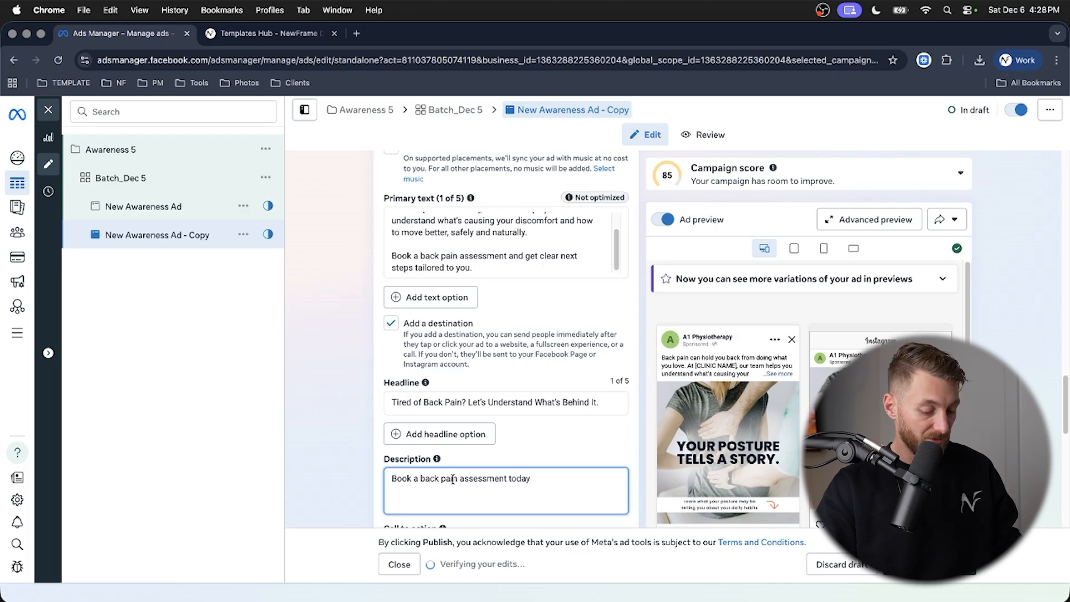
{"action": "type", "text": "/."}
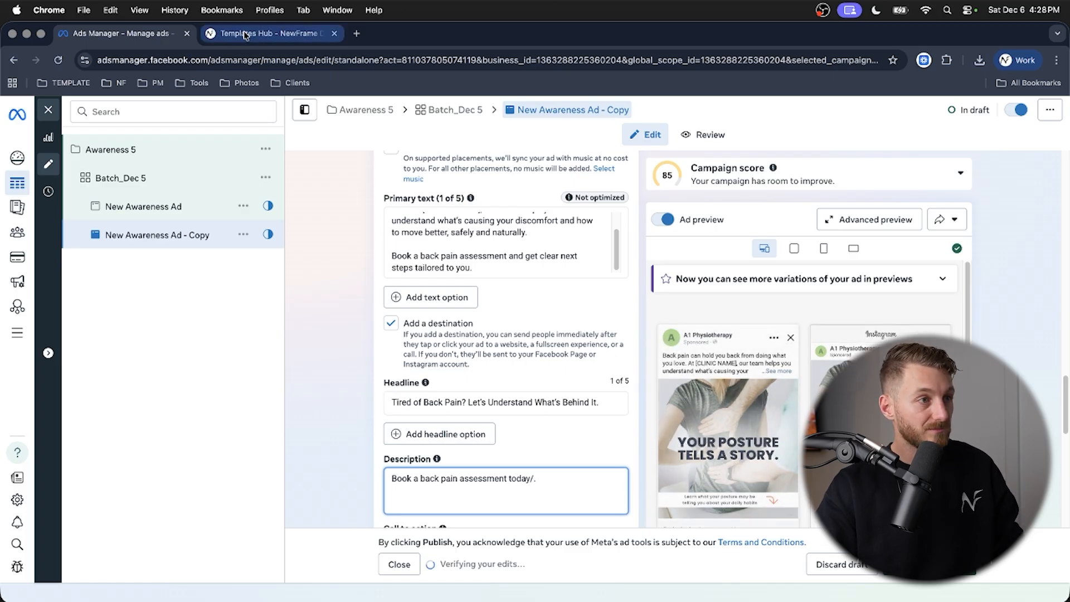
- Download the back pain template's assets from the Templates Hub and unpack C_MA_BackPain.zip in Downloads
{"action": "left_click", "coordinate": [245, 34]}
{"action": "left_click", "coordinate": [460, 511]}
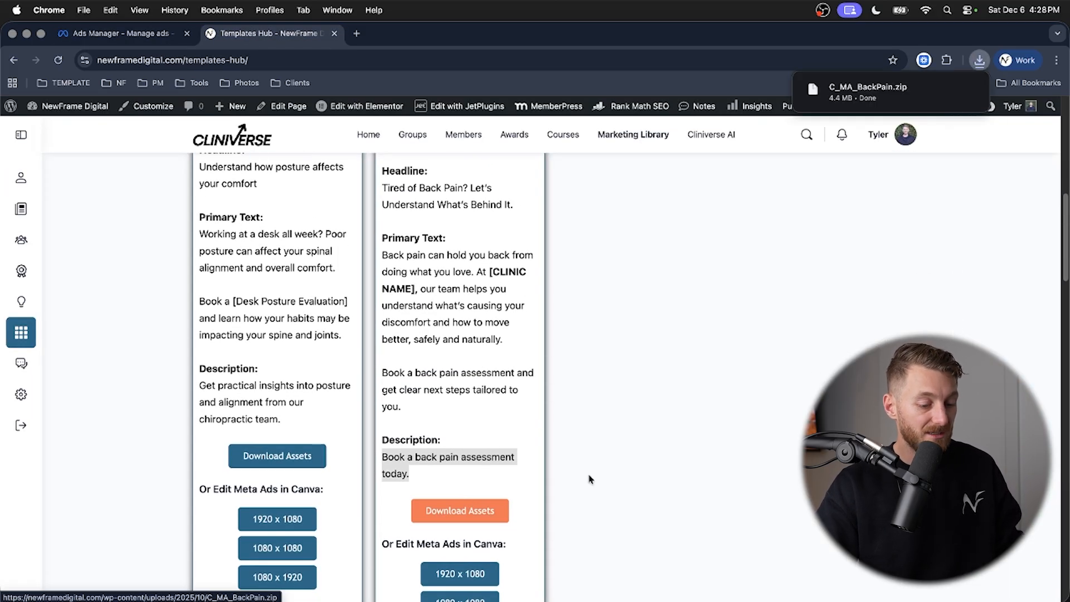
{"action": "left_click", "coordinate": [868, 92]}
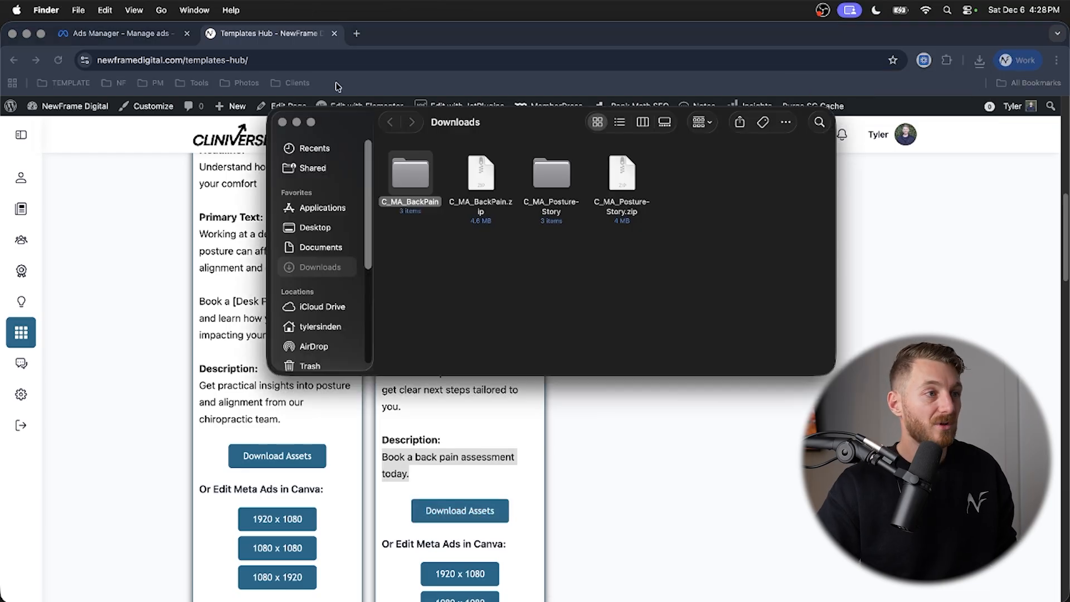
- Remove the posture story media from New Awareness Ad - Copy in Ads Manager
{"action": "left_click", "coordinate": [133, 35]}
{"action": "scroll", "coordinate": [351, 369], "scroll_direction": "up", "scroll_amount": 5}
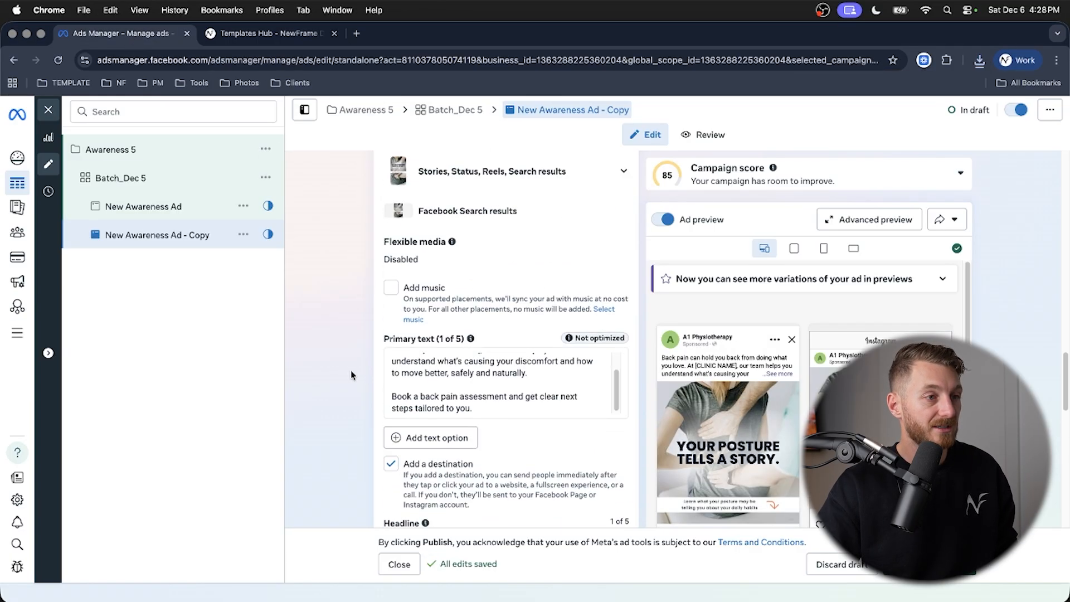
{"action": "left_click", "coordinate": [616, 224]}
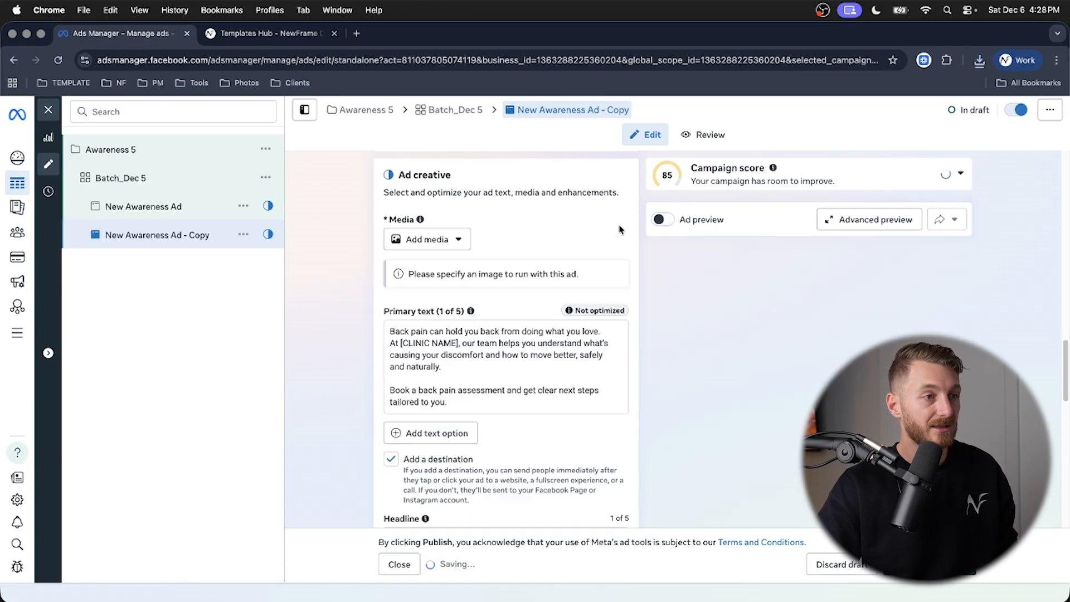
- Upload the three images from the C_MA_BackPain folder in Downloads as image media for the ad
{"action": "left_click", "coordinate": [432, 238]}
{"action": "left_click", "coordinate": [428, 271]}
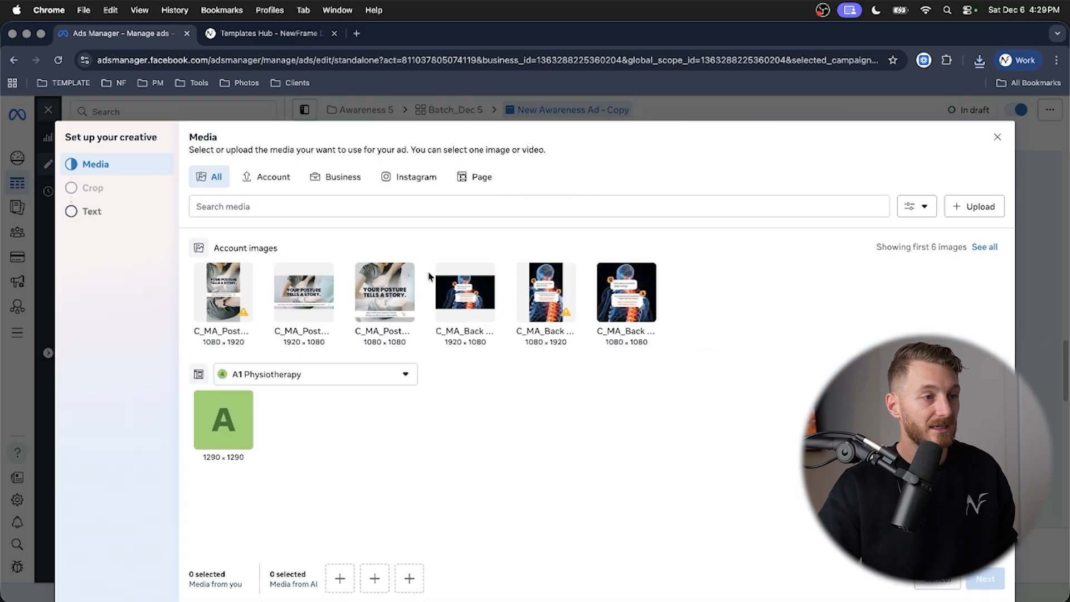
{"action": "left_click", "coordinate": [979, 207]}
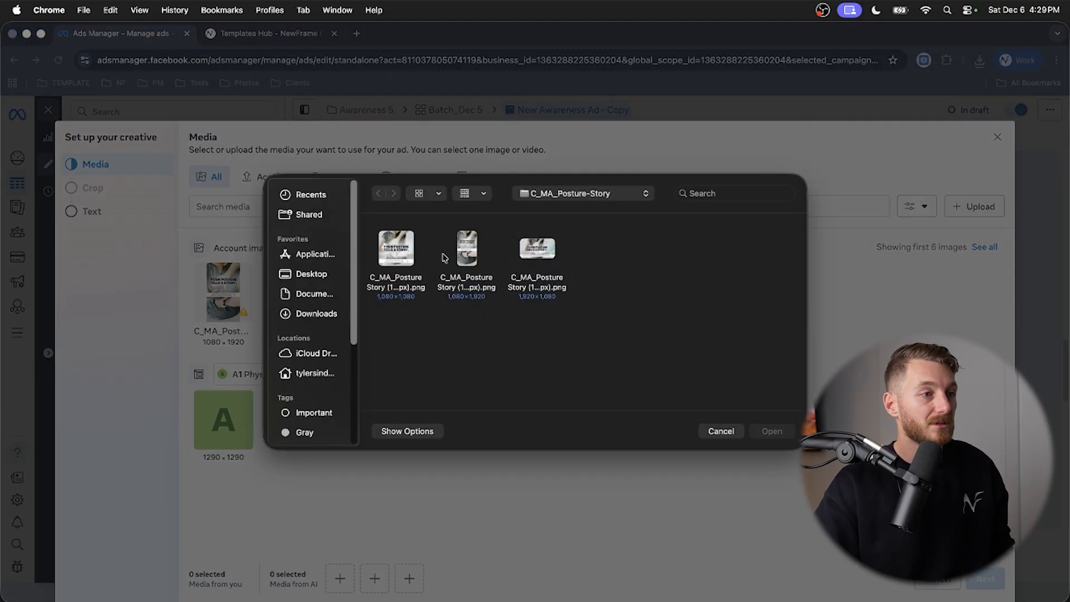
{"action": "left_click", "coordinate": [317, 314]}
{"action": "double_click", "coordinate": [397, 251]}
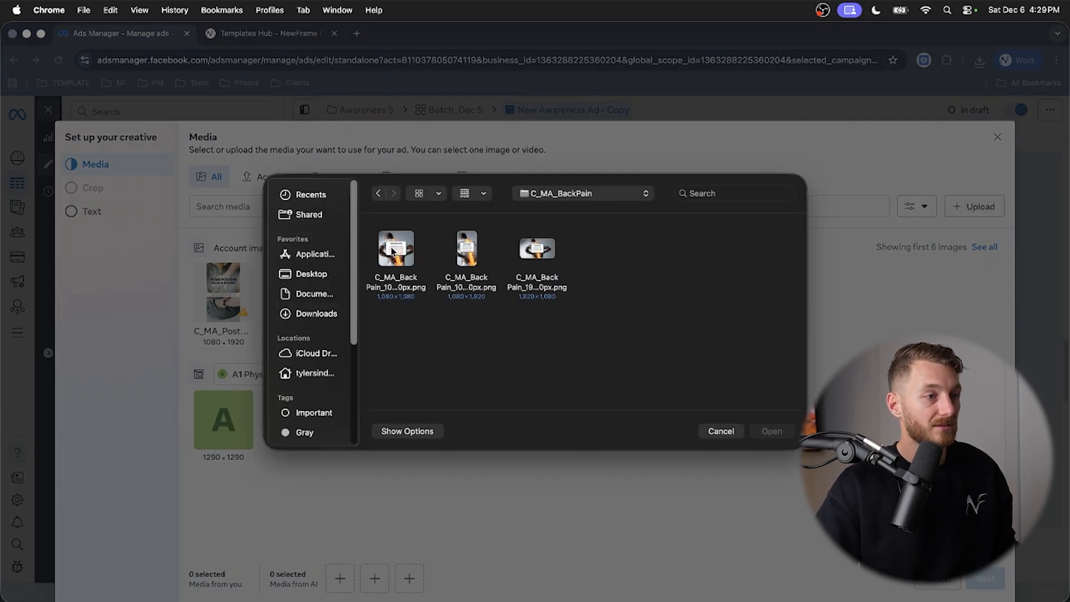
{"action": "left_click", "coordinate": [755, 428]}
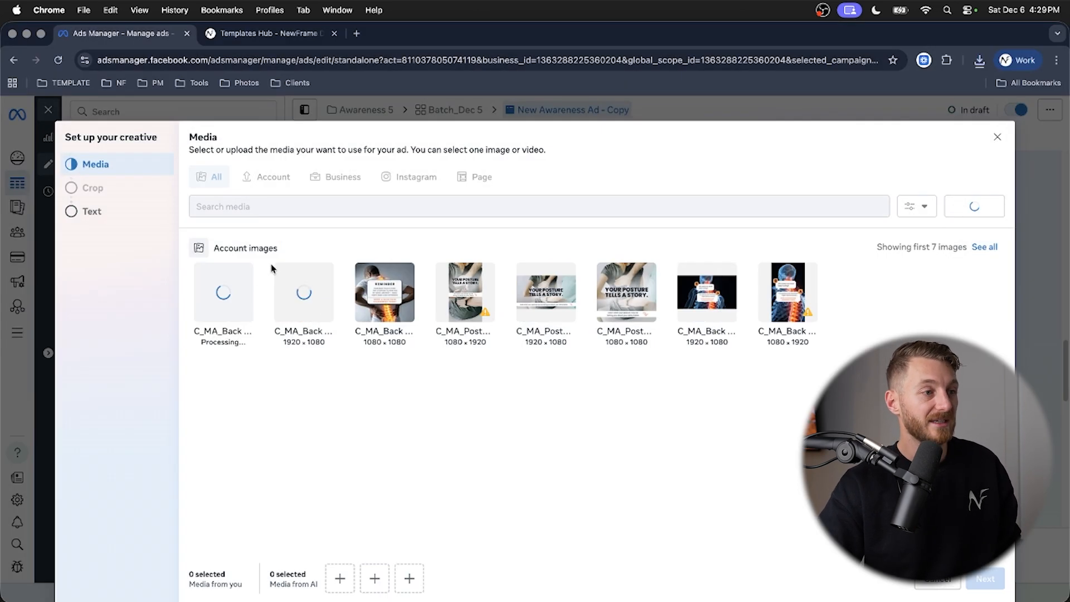
- Assign the back pain images to placements: 1080 x 1920 for vertical, 1080 x 1080 for square and 1920 x 1080 for horizontal
{"action": "left_click", "coordinate": [247, 287]}
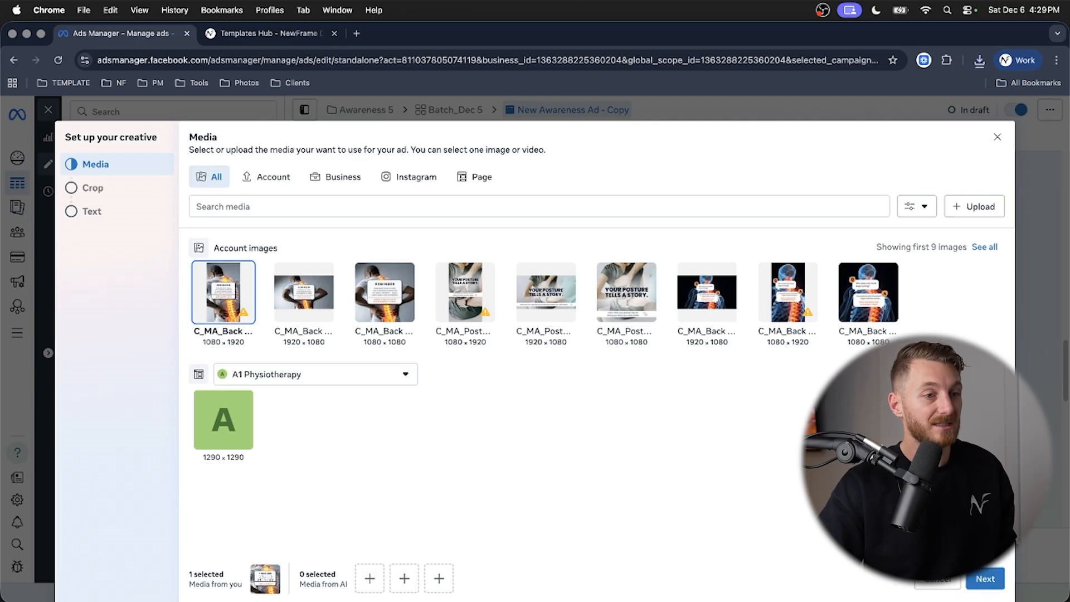
{"action": "left_click", "coordinate": [984, 579]}
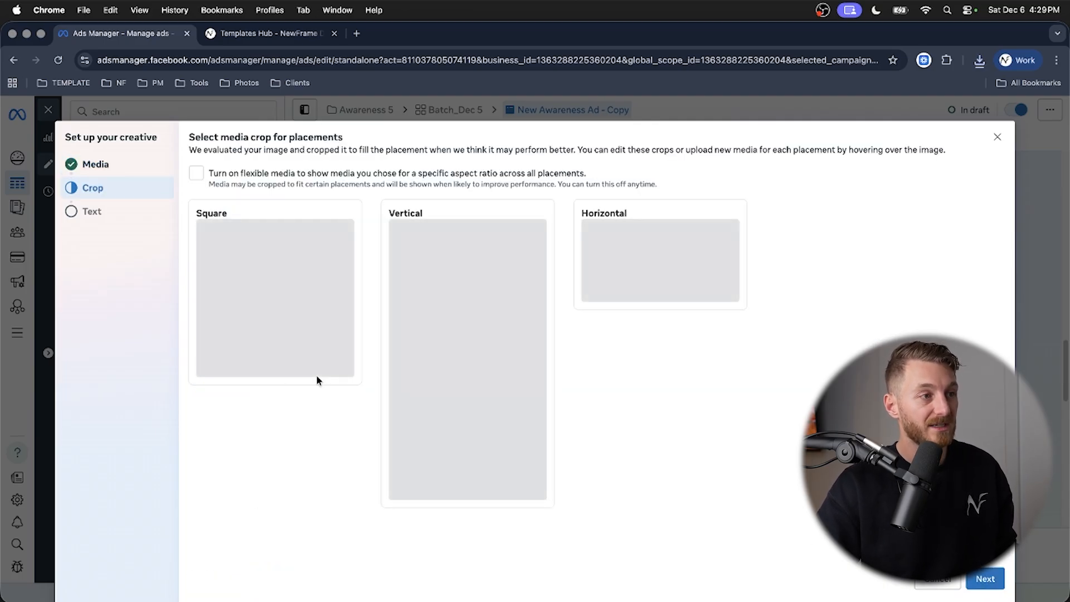
{"action": "left_click", "coordinate": [321, 441]}
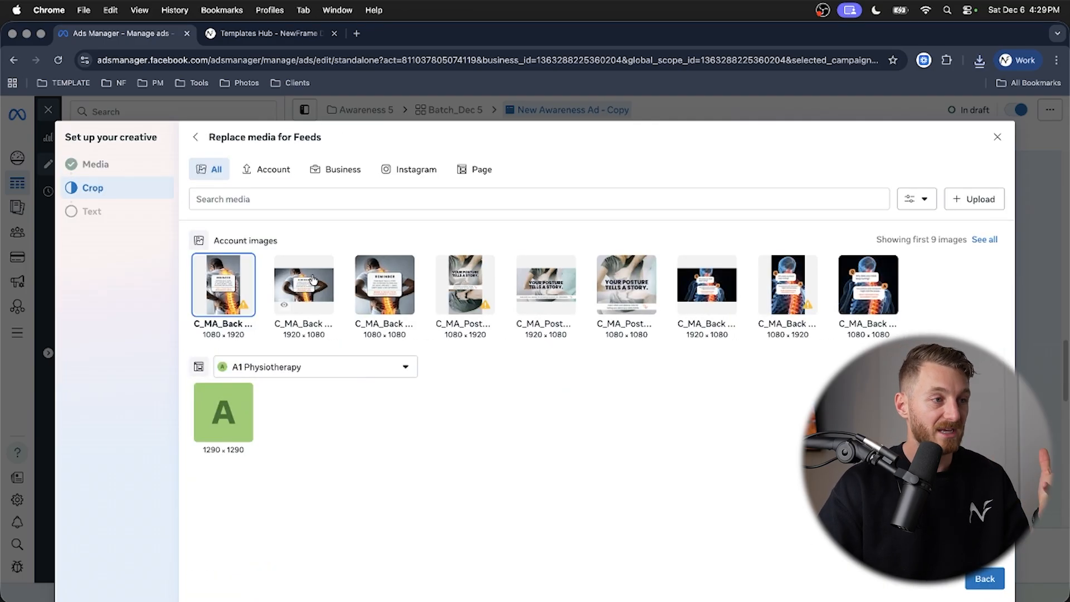
{"action": "left_click", "coordinate": [401, 269]}
{"action": "left_click", "coordinate": [997, 580]}
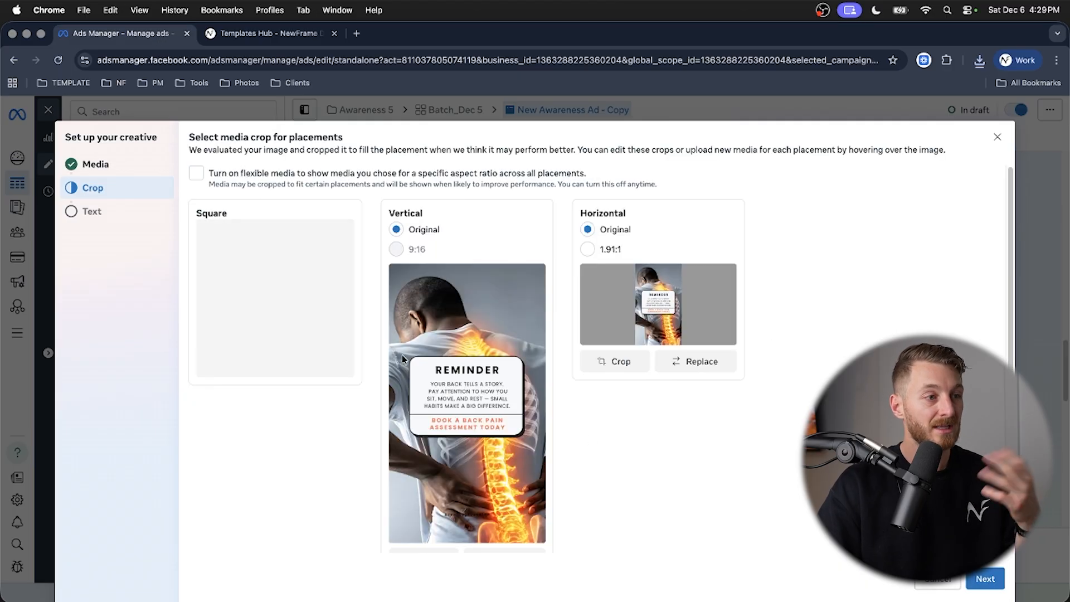
{"action": "left_click", "coordinate": [714, 361]}
{"action": "left_click", "coordinate": [391, 277]}
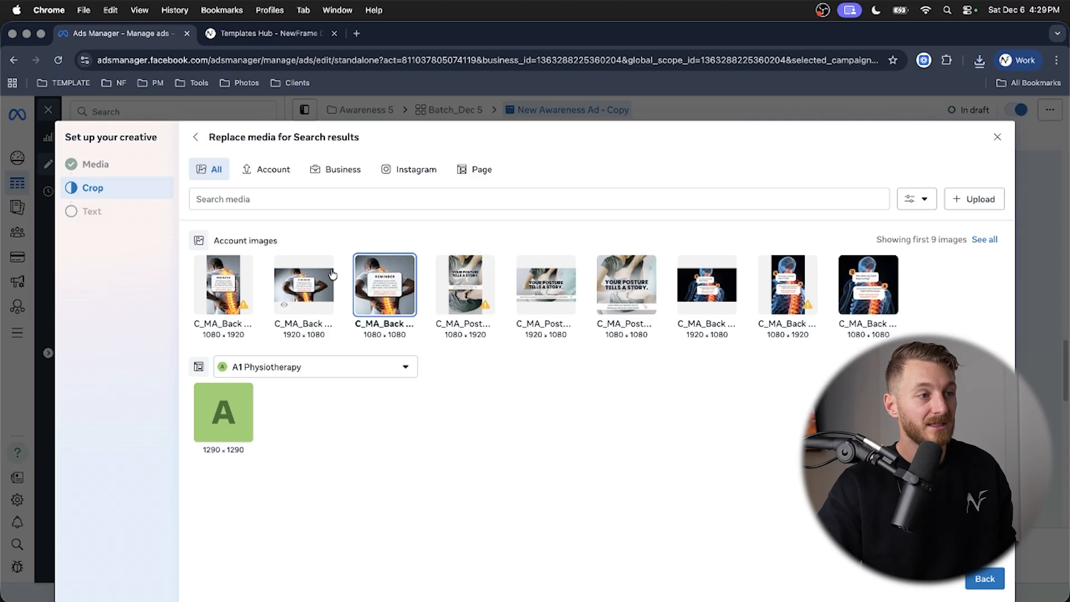
{"action": "left_click", "coordinate": [979, 580]}
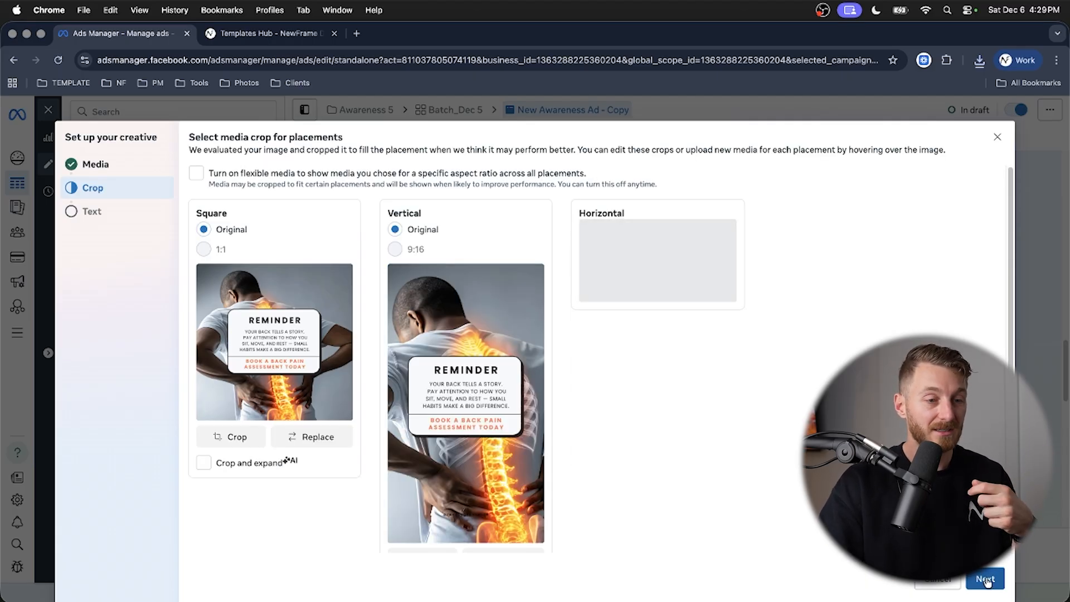
- Finish the creative setup with the existing text and turn off added music for the ad
{"action": "left_click", "coordinate": [985, 580]}
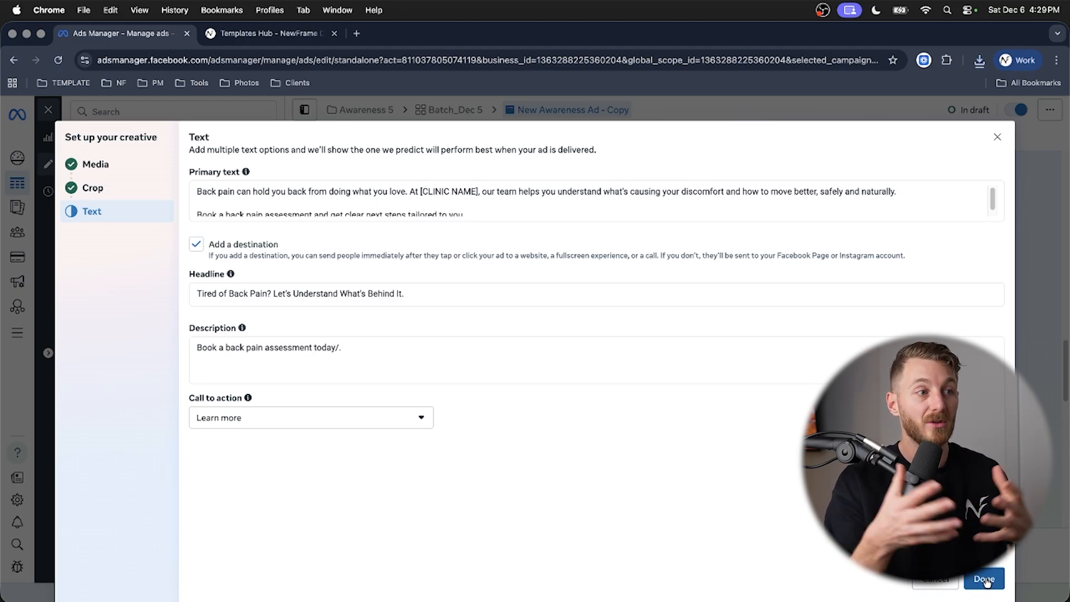
{"action": "left_click", "coordinate": [984, 579]}
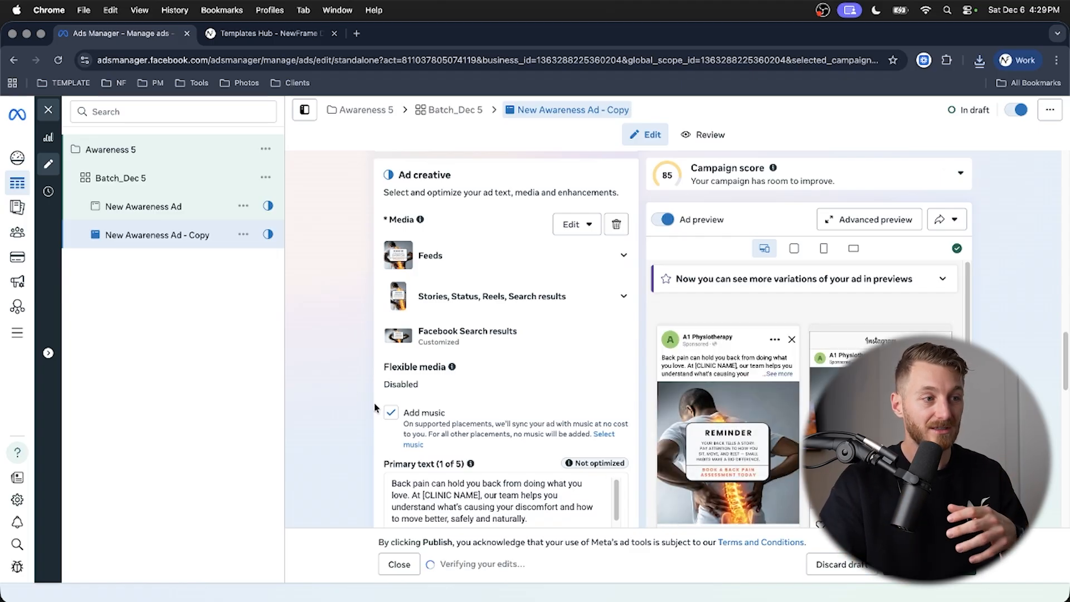
{"action": "left_click", "coordinate": [390, 413]}
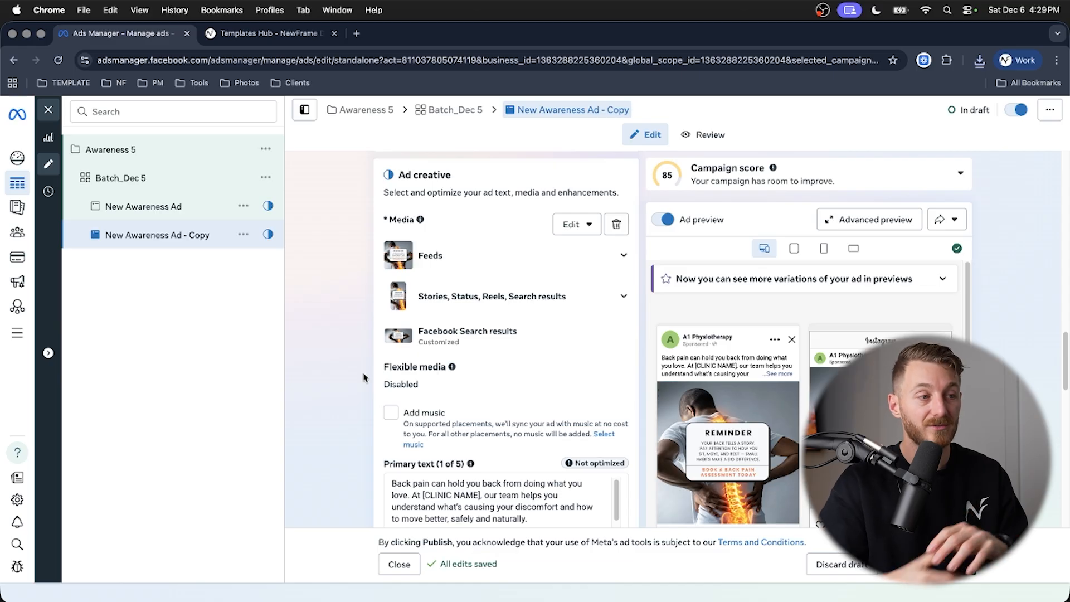
{"action": "scroll", "coordinate": [365, 384], "scroll_direction": "up", "scroll_amount": 1}
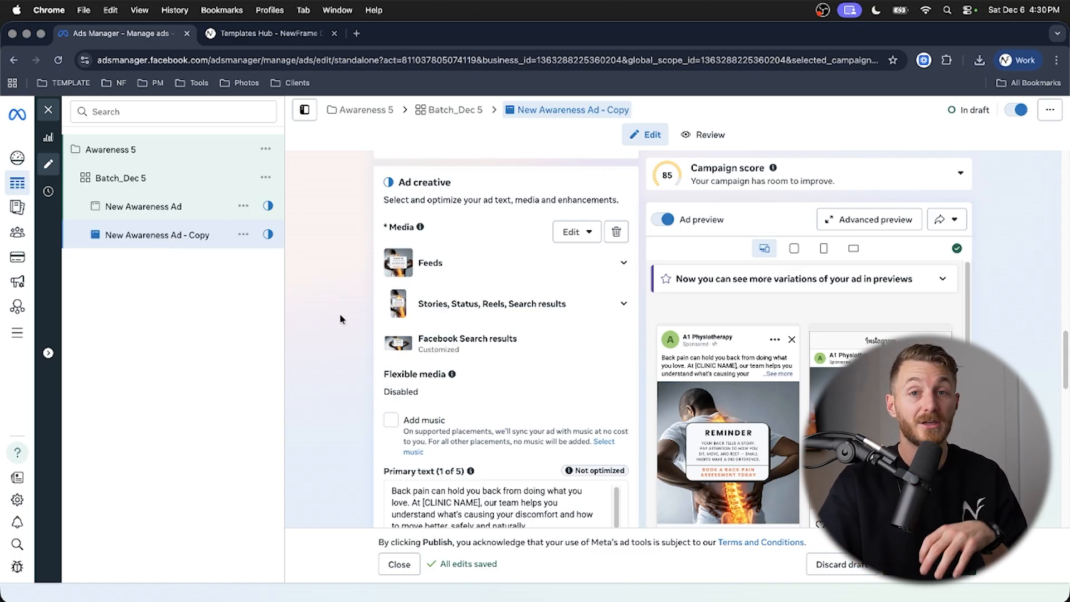
{"action": "scroll", "coordinate": [341, 320], "scroll_direction": "up", "scroll_amount": 3}
{"action": "scroll", "coordinate": [345, 329], "scroll_direction": "up", "scroll_amount": 5}
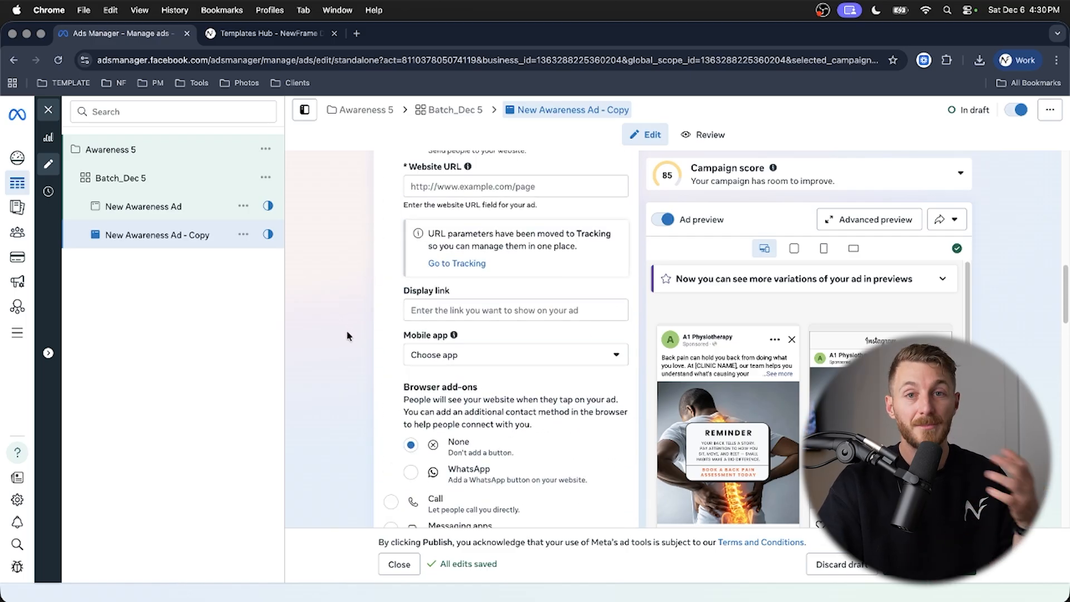
{"action": "scroll", "coordinate": [347, 336], "scroll_direction": "up", "scroll_amount": 2}
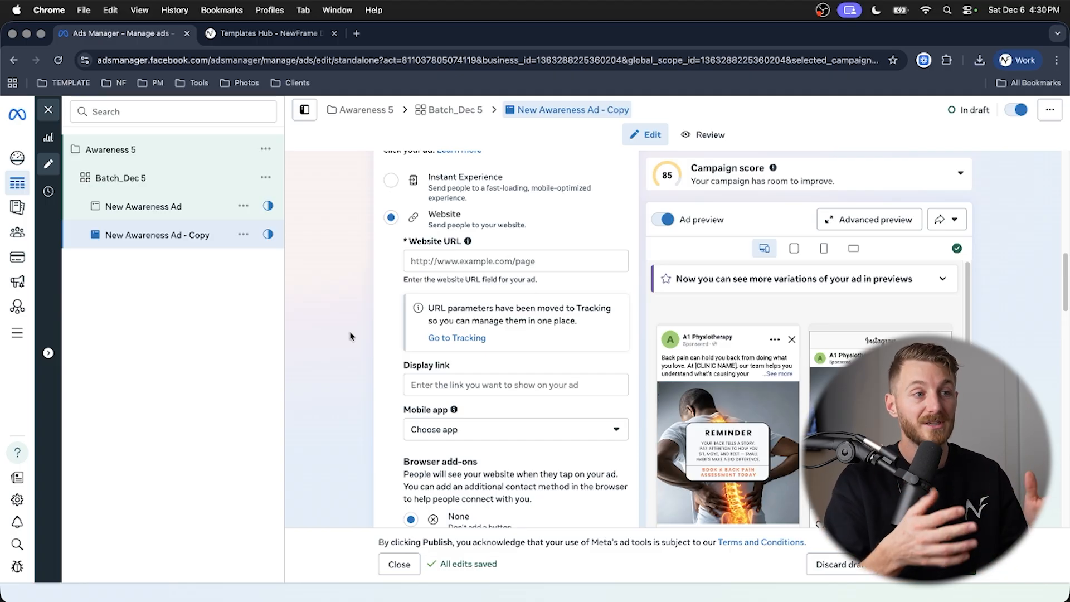
{"action": "scroll", "coordinate": [350, 336], "scroll_direction": "up", "scroll_amount": 10}
{"action": "scroll", "coordinate": [350, 336], "scroll_direction": "up", "scroll_amount": 2}
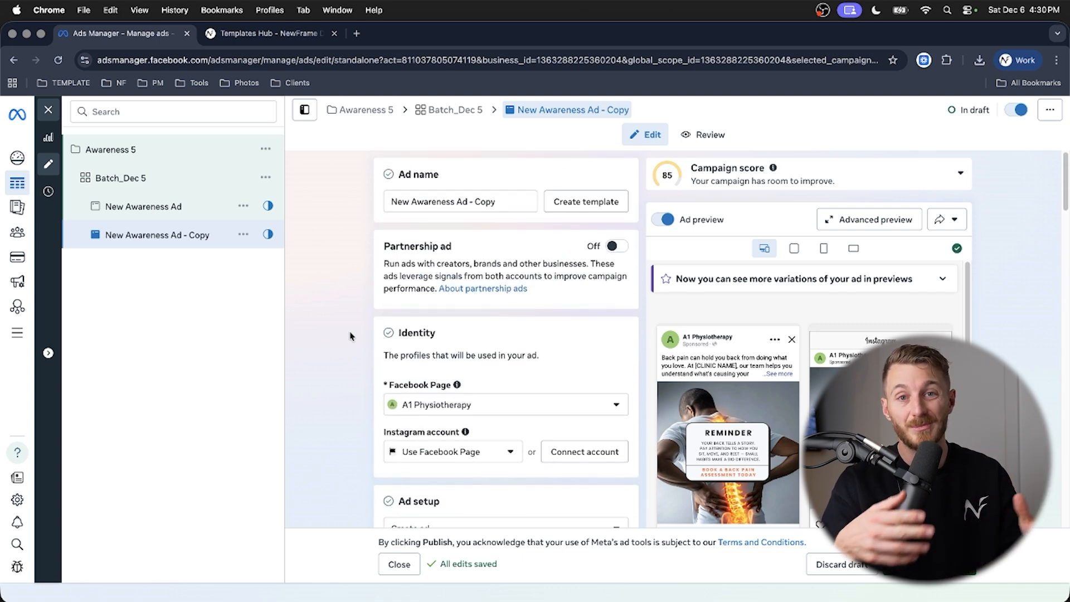